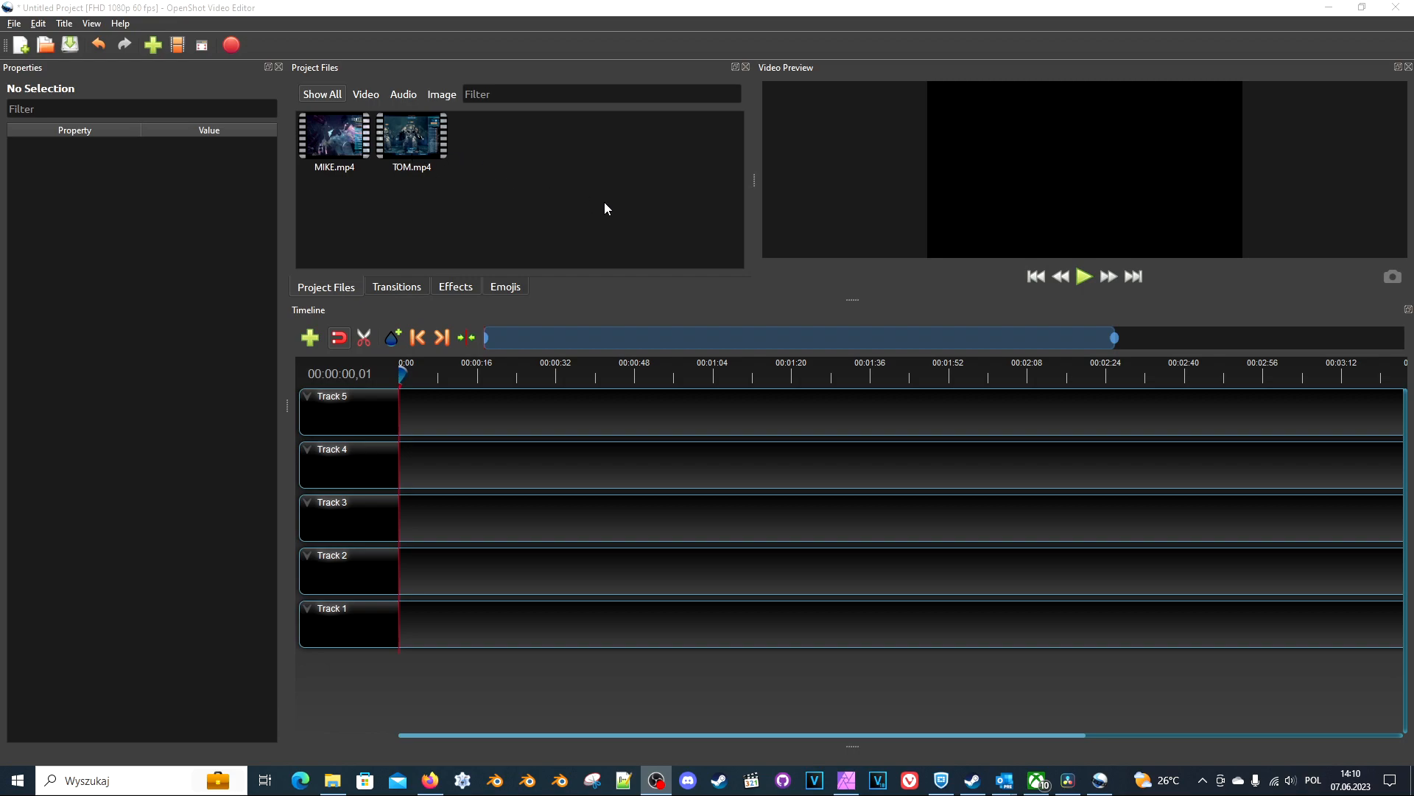
Place TOM.mp4 at the start of Track 4 and MIKE.mp4 at the start of Track 5
{"action": "right_click", "coordinate": [358, 418]}
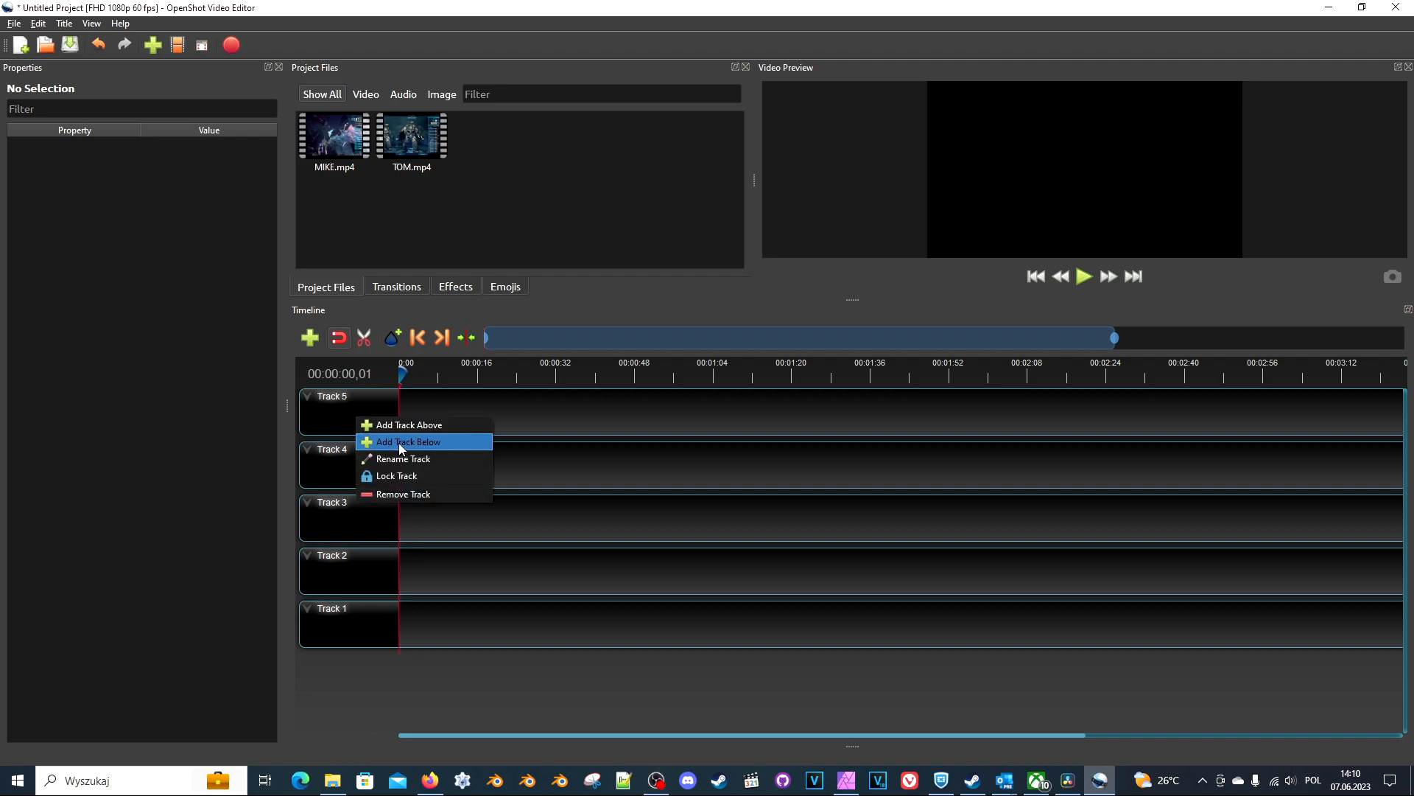
{"action": "left_click", "coordinate": [537, 174]}
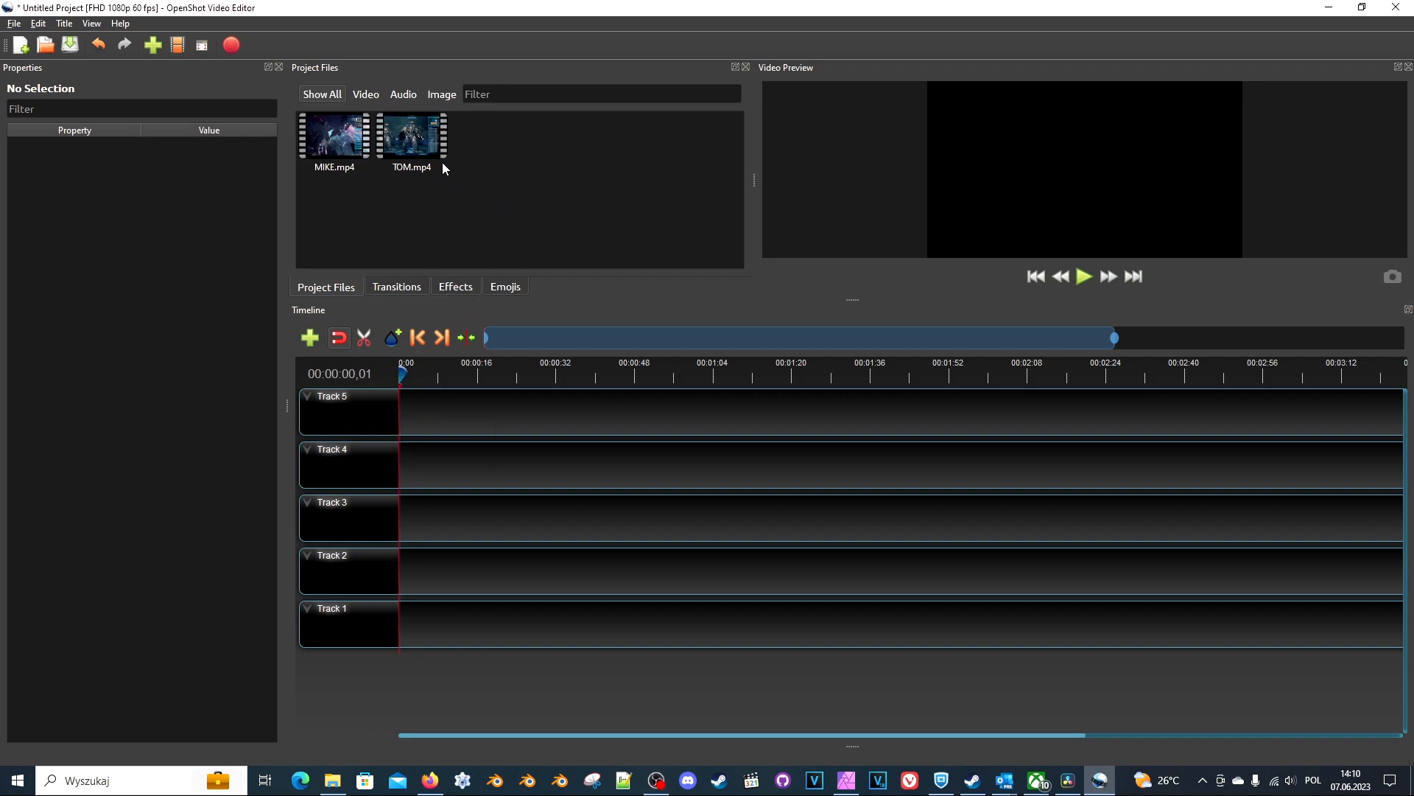
{"action": "left_click_drag", "start_coordinate": [435, 152], "coordinate": [386, 466]}
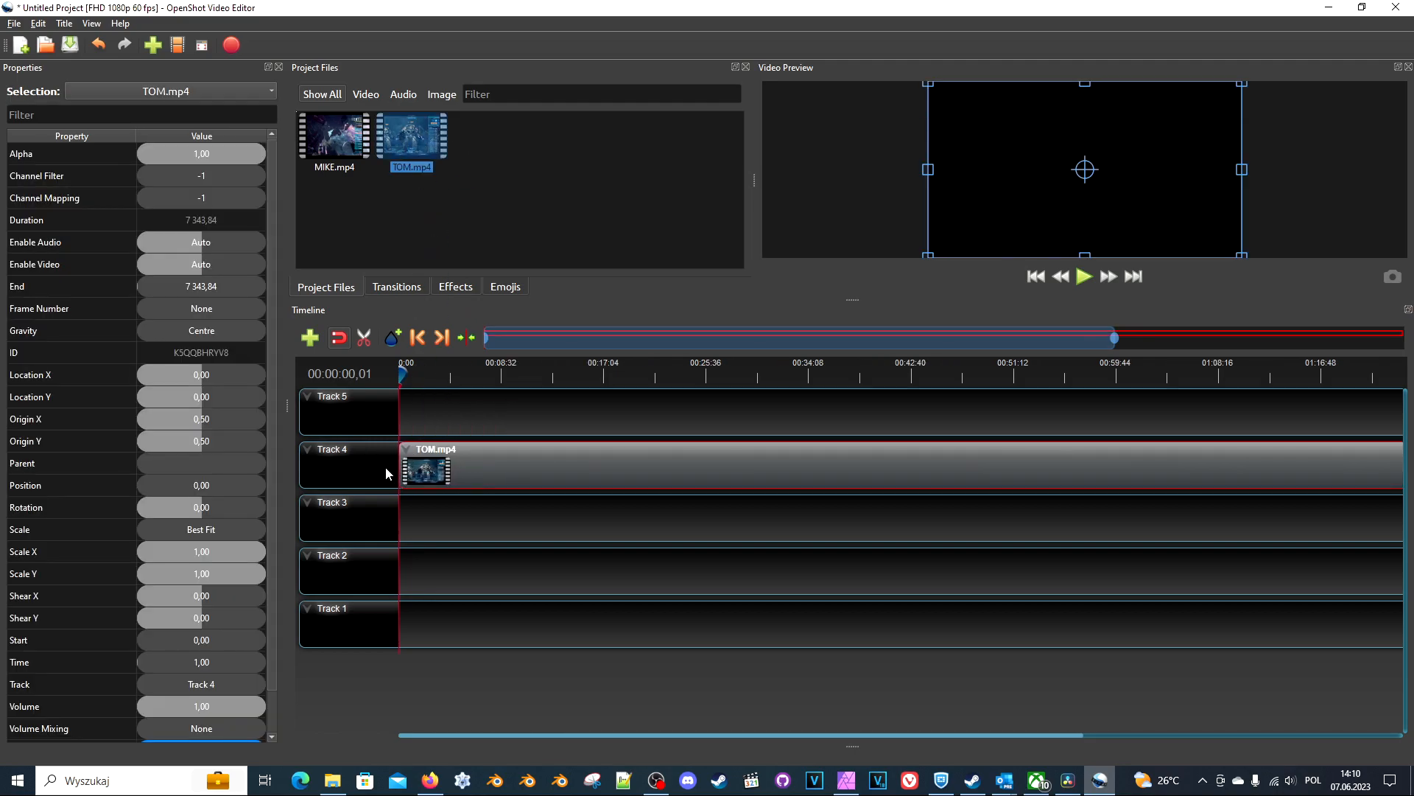
{"action": "left_click_drag", "start_coordinate": [331, 133], "coordinate": [389, 413]}
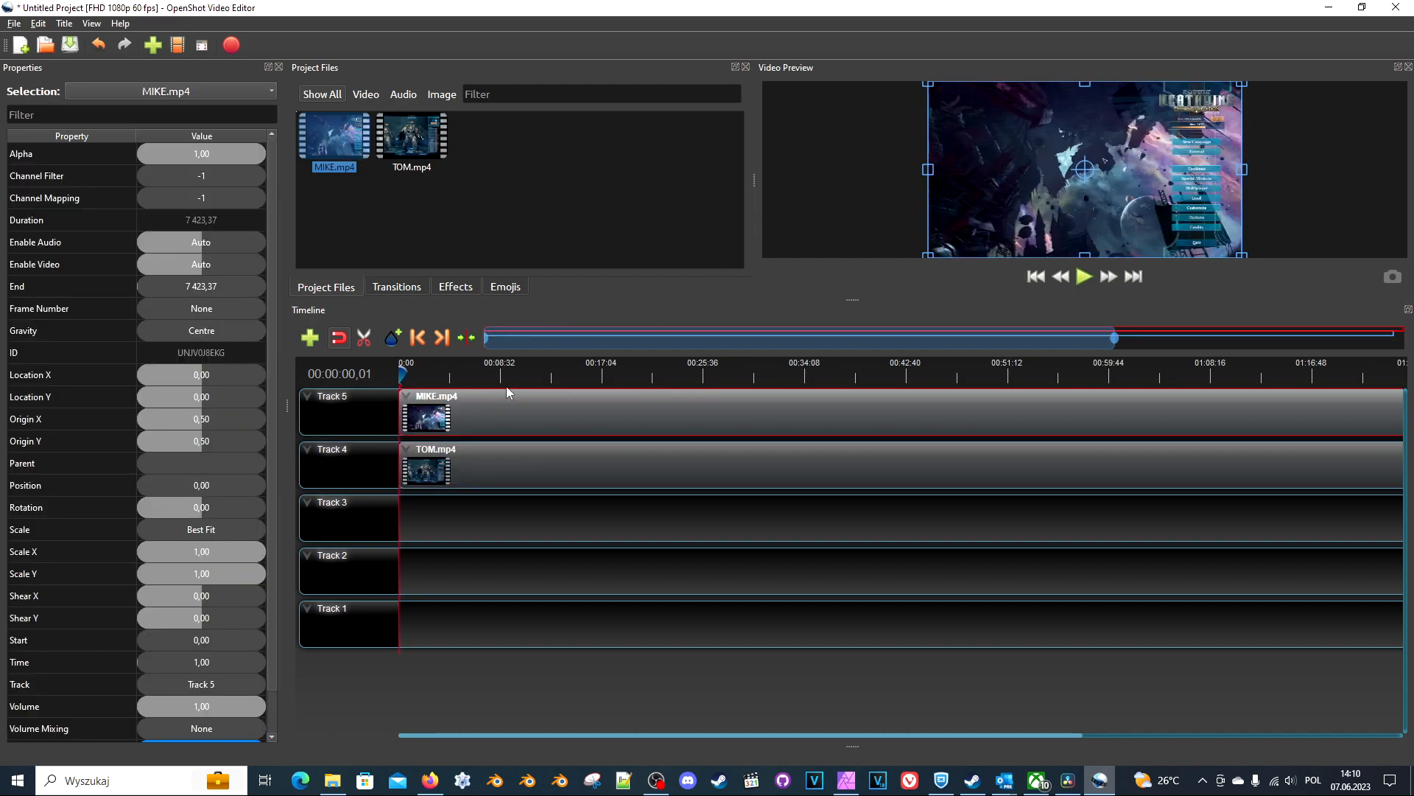
Scale the MIKE.mp4 clip down to about 0.35 and move it into the picture's upper-left corner, at about X -0.30, Y -0.28
{"action": "left_click", "coordinate": [508, 464]}
{"action": "left_click", "coordinate": [504, 400]}
{"action": "left_click_drag", "start_coordinate": [1243, 252], "coordinate": [1019, 121]}
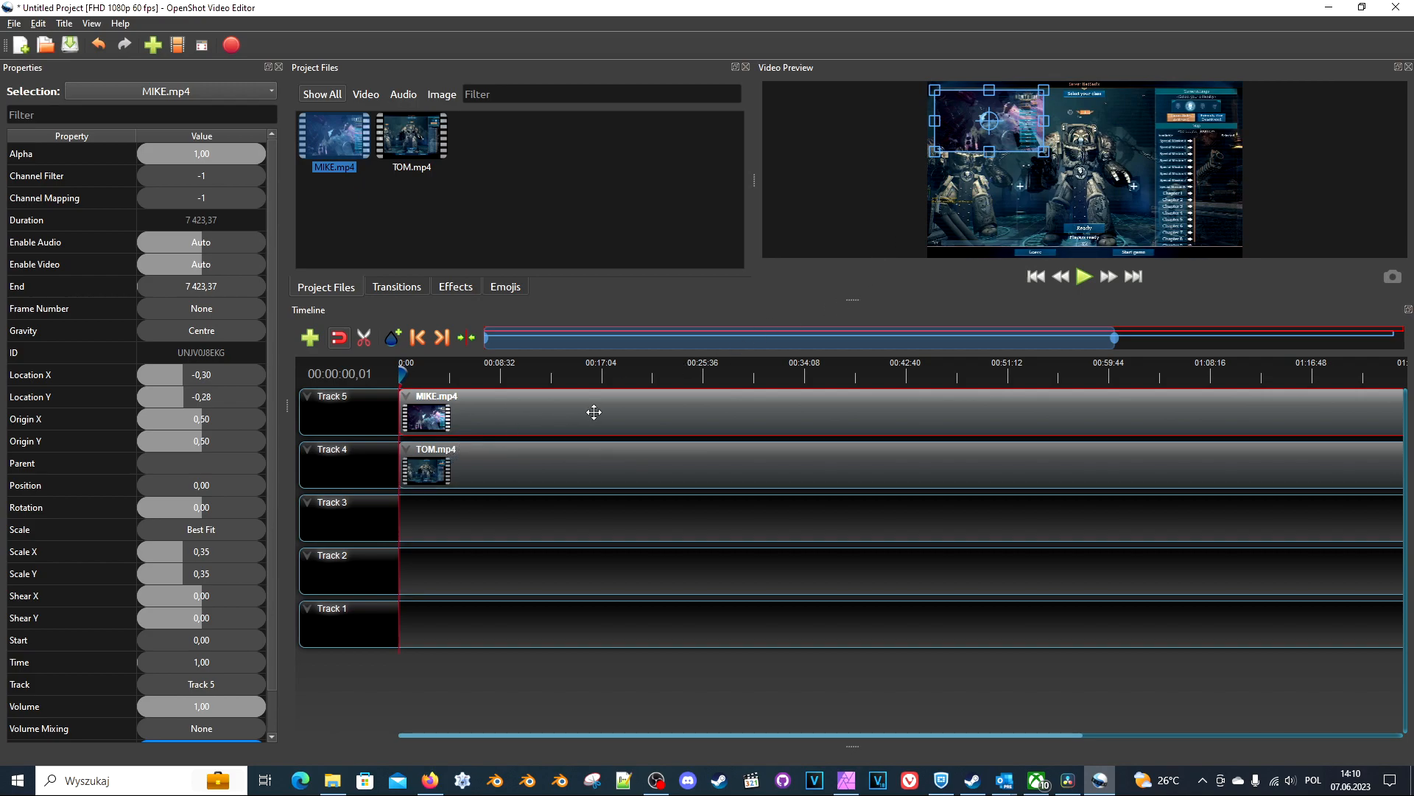
Show the audio waveforms of the MIKE.mp4 clip on Track 5 and the TOM.mp4 clip on Track 4
{"action": "right_click", "coordinate": [522, 415]}
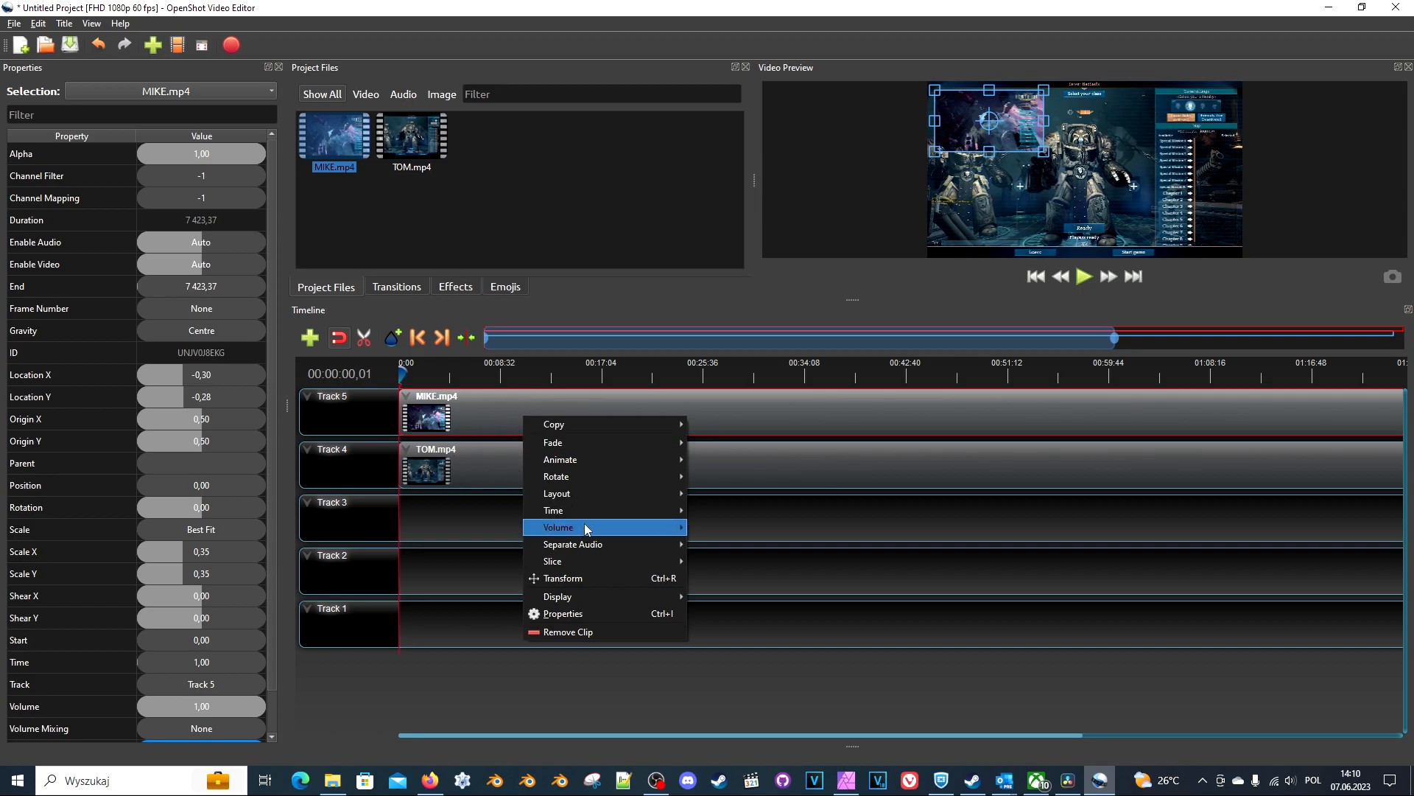
{"action": "mouse_move", "coordinate": [587, 530]}
{"action": "mouse_move", "coordinate": [593, 599]}
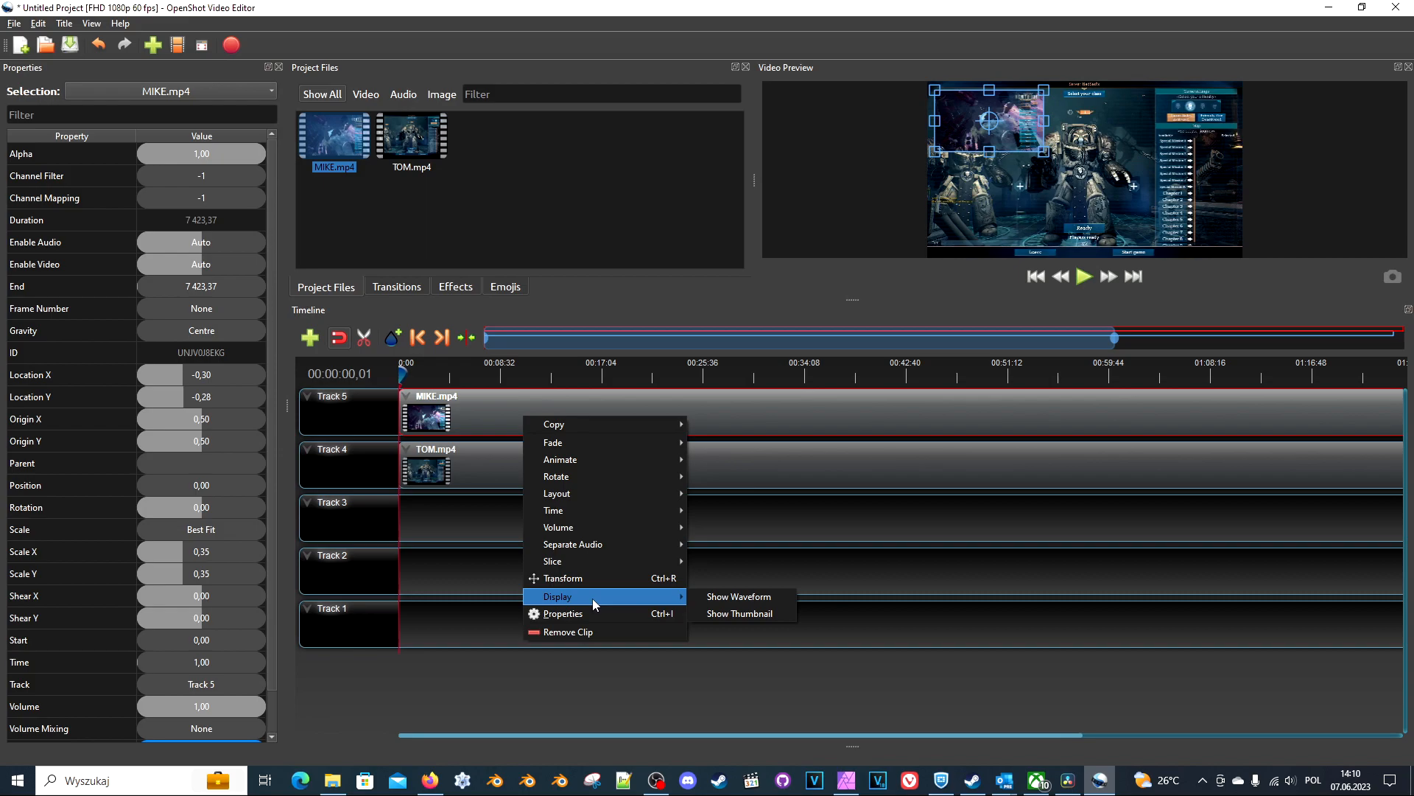
{"action": "left_click", "coordinate": [727, 598]}
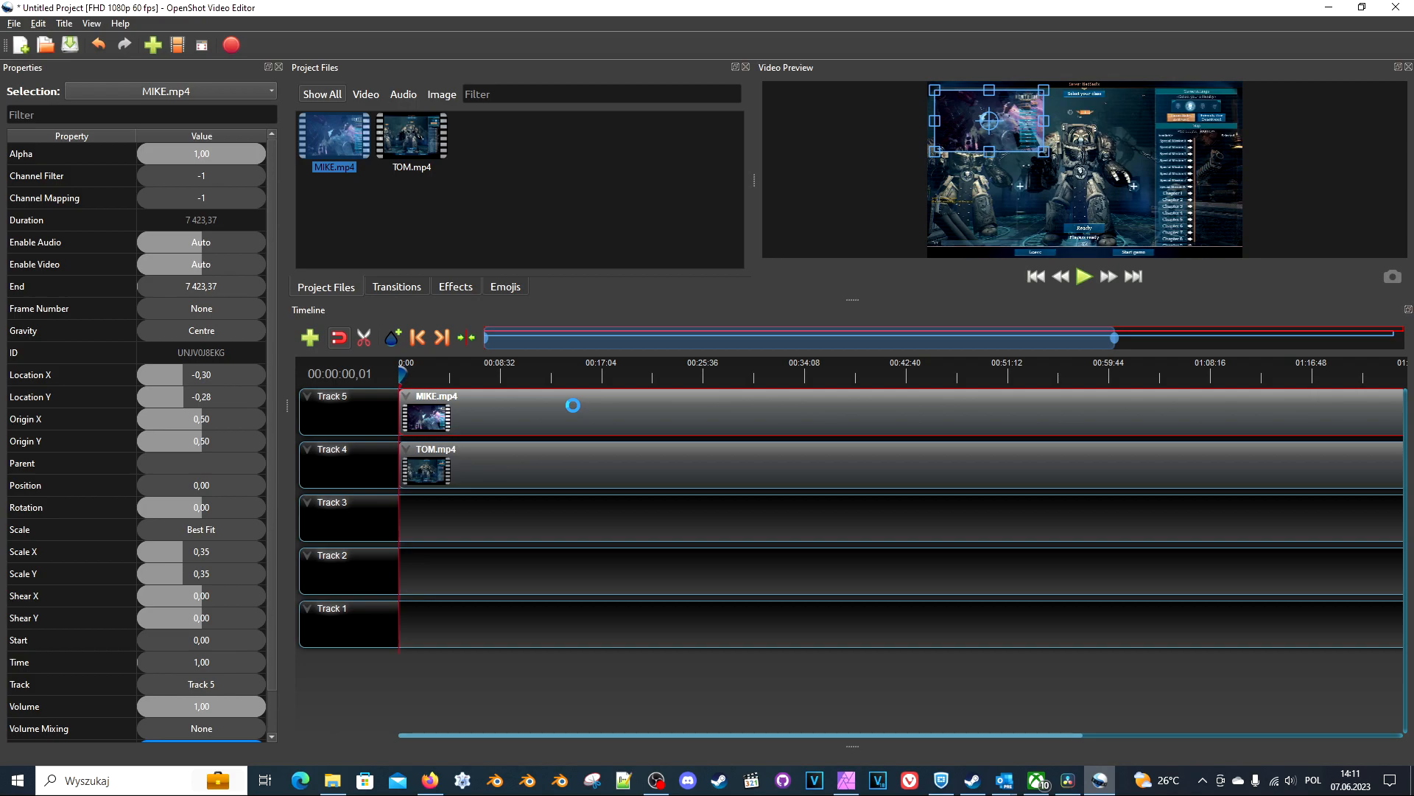
{"action": "right_click", "coordinate": [544, 466]}
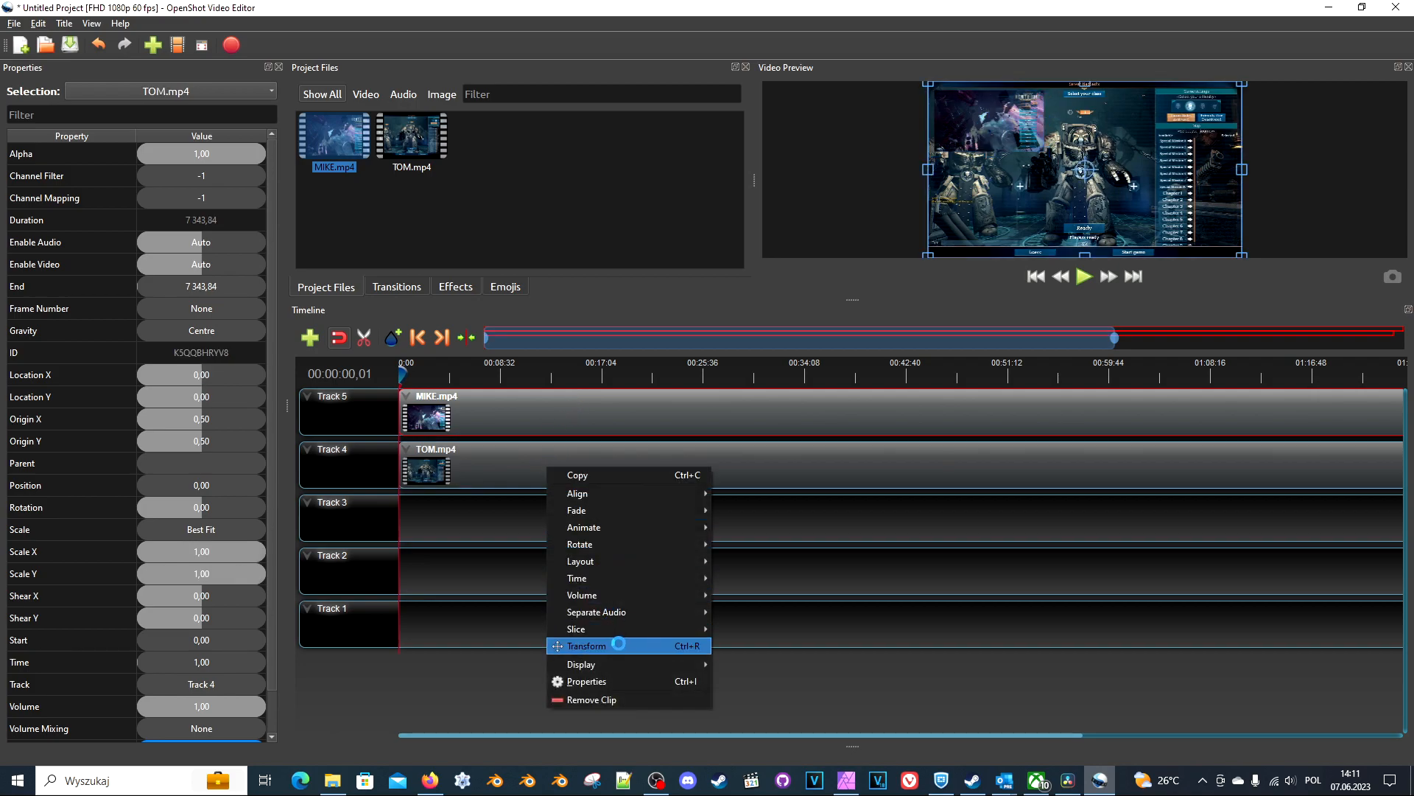
{"action": "mouse_move", "coordinate": [631, 669]}
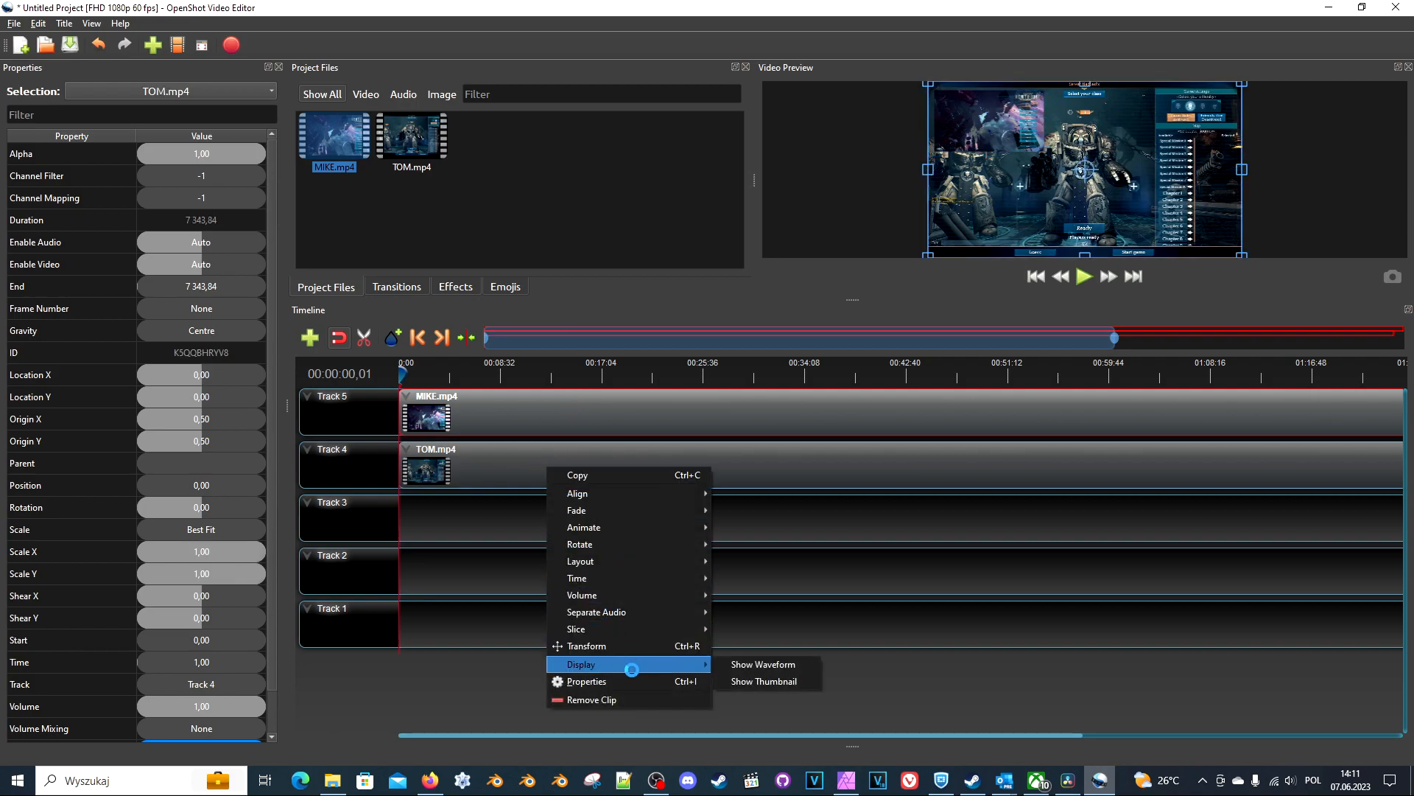
{"action": "left_click", "coordinate": [746, 663]}
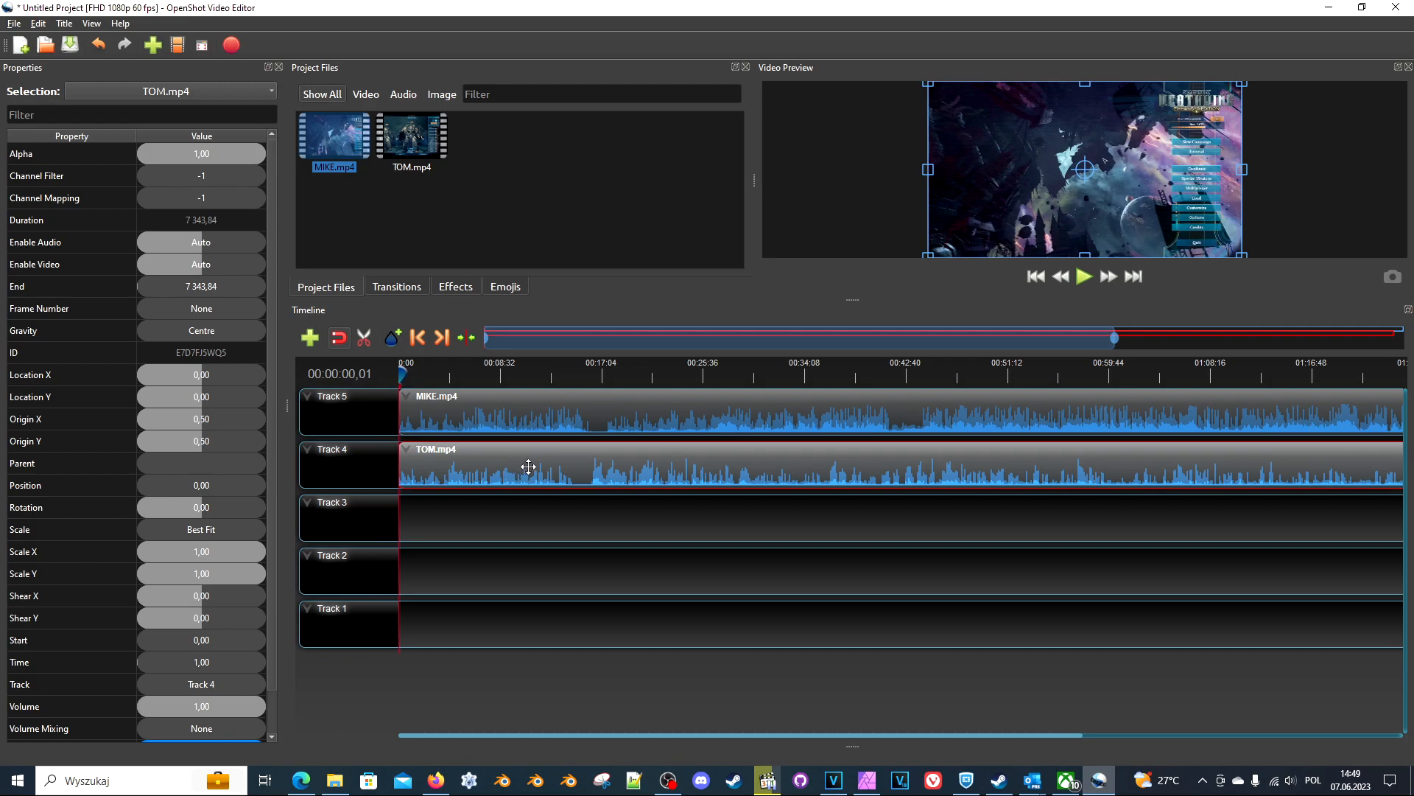
Shift the TOM.mp4 clip on Track 4 along the timeline to position 79.50 so its end lines up with MIKE.mp4
{"action": "left_click_drag", "start_coordinate": [837, 735], "coordinate": [1157, 736]}
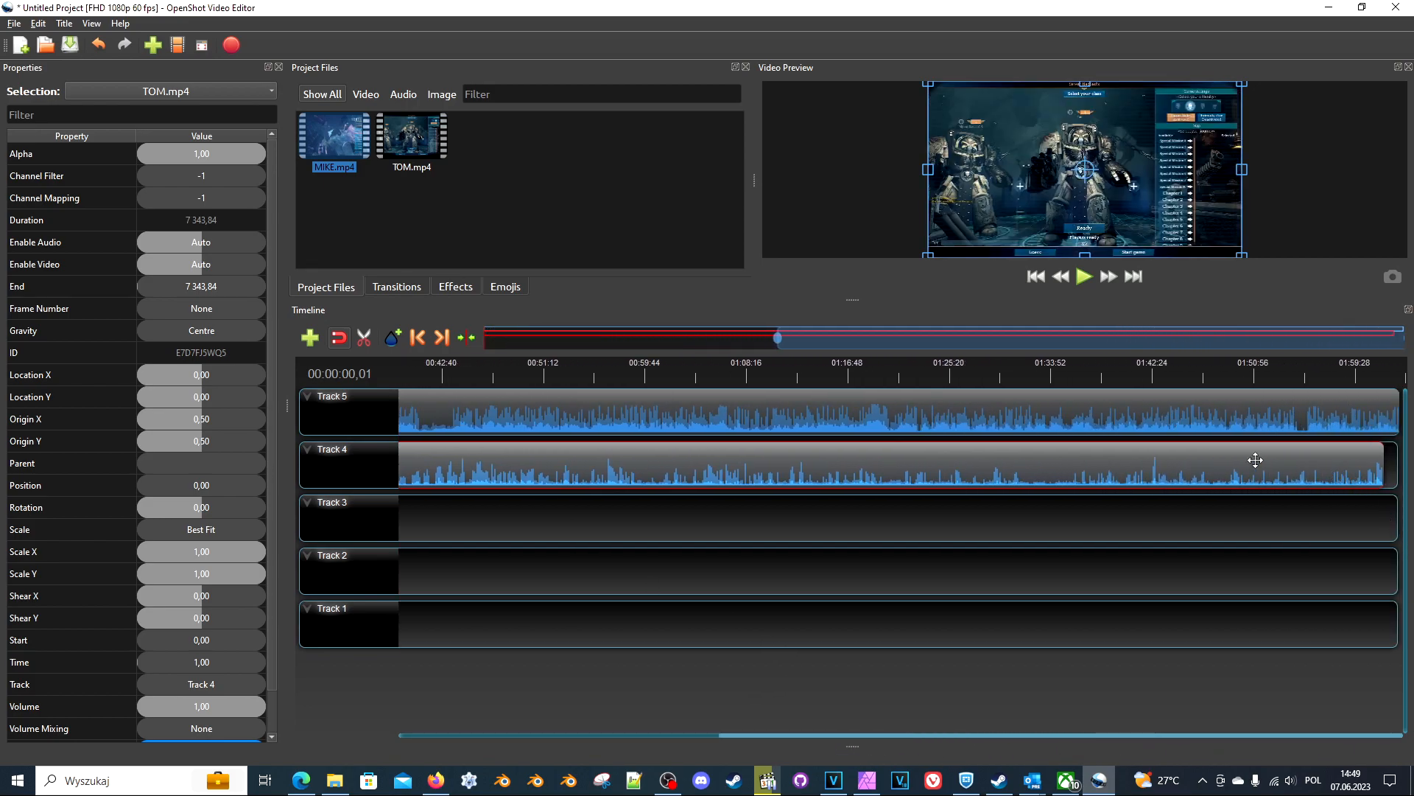
{"action": "left_click_drag", "start_coordinate": [1256, 460], "coordinate": [1253, 458]}
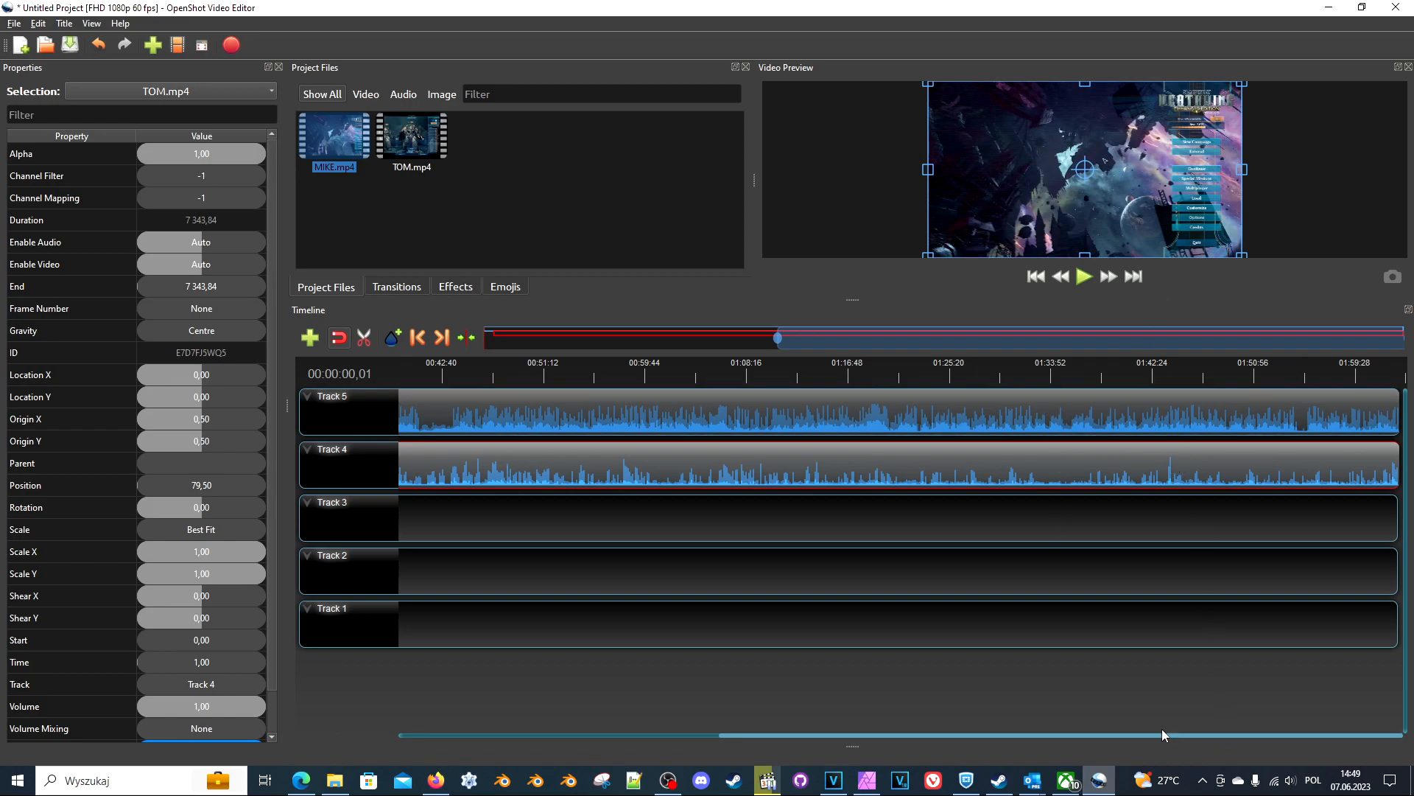
{"action": "mouse_move", "coordinate": [1159, 744]}
{"action": "left_mouse_down"}
{"action": "mouse_move", "coordinate": [975, 744]}
{"action": "mouse_move", "coordinate": [1178, 755]}
{"action": "left_mouse_up"}
Play both clips from about 00:17:24, where the waveforms resume after the silent gap, to compare their audio
{"action": "left_click_drag", "start_coordinate": [1037, 733], "coordinate": [544, 735]}
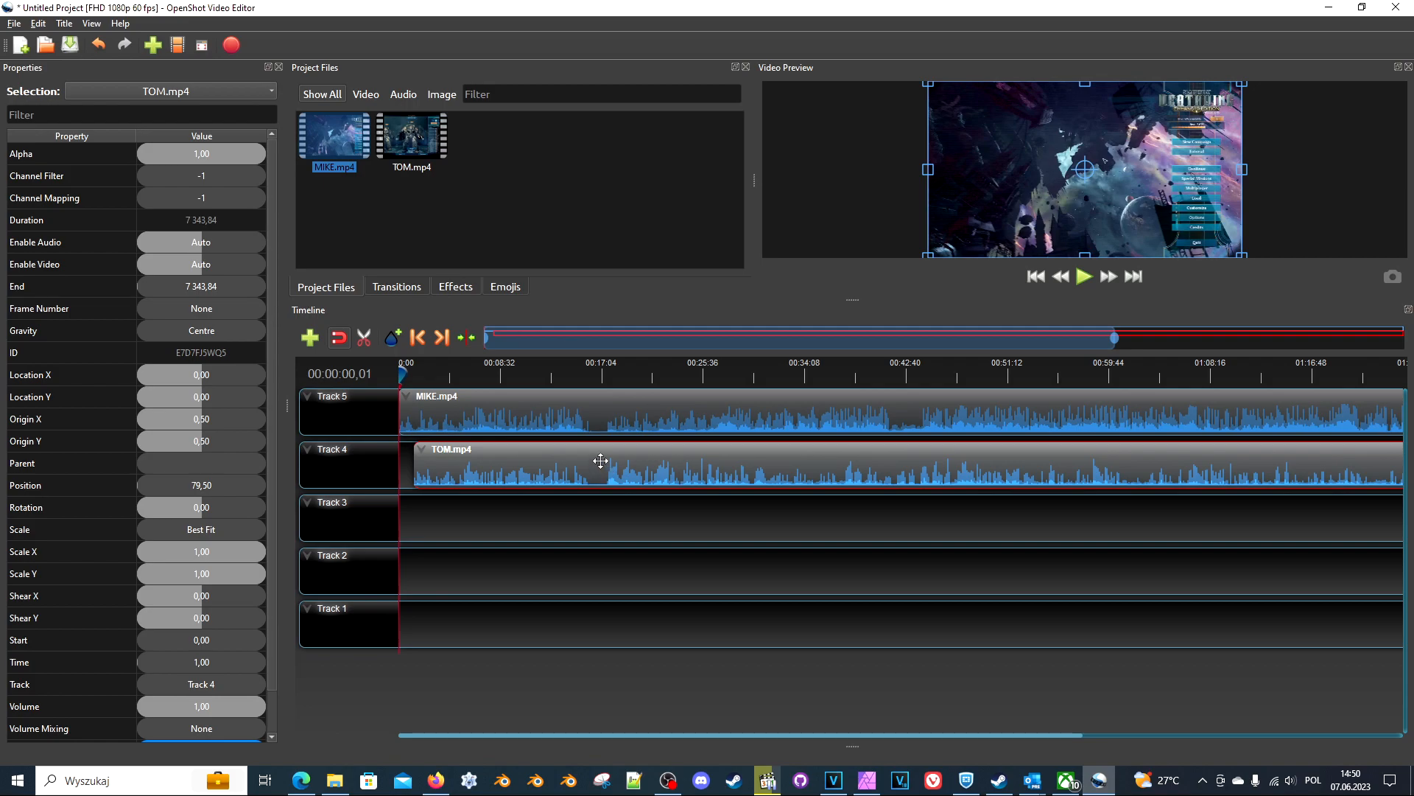
{"action": "left_click", "coordinate": [607, 374]}
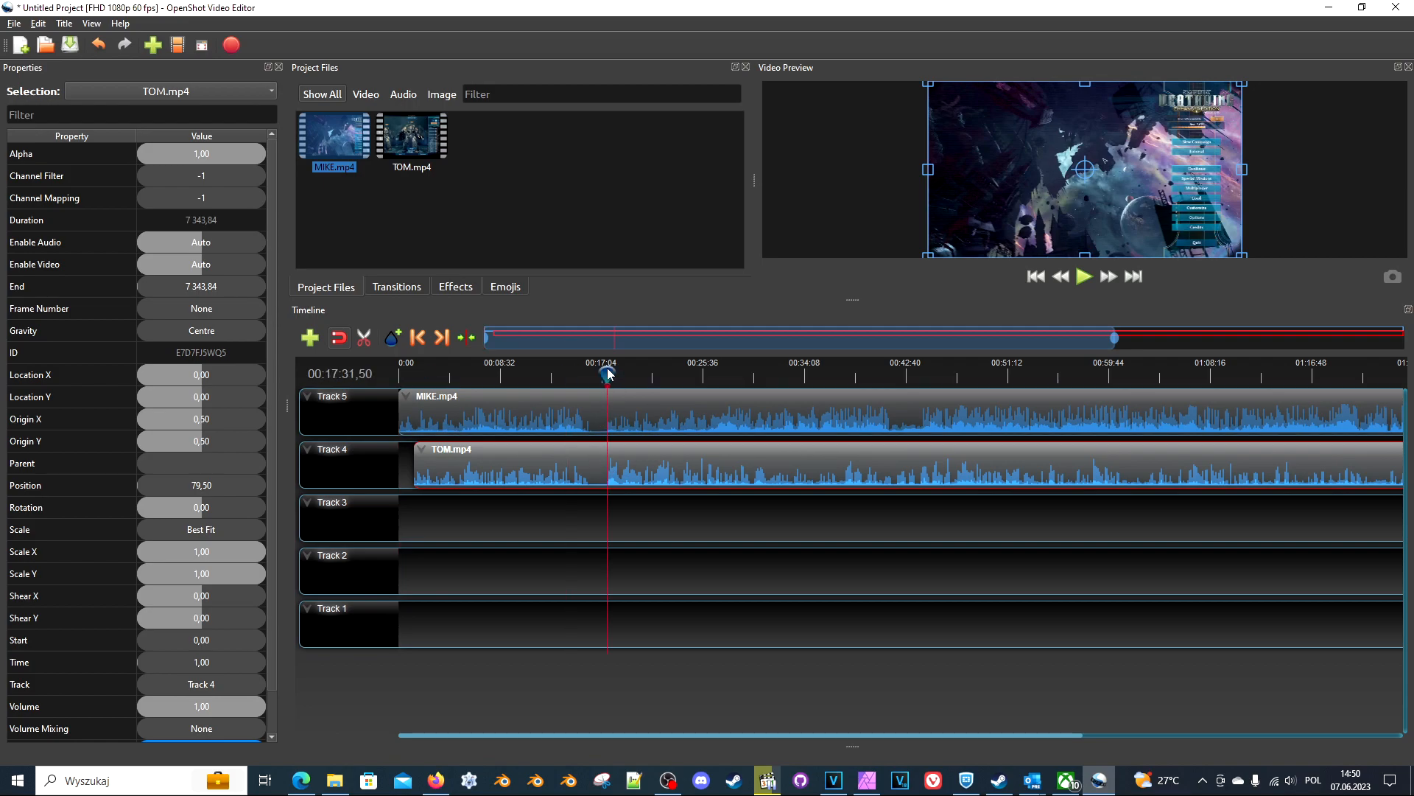
{"action": "mouse_move", "coordinate": [603, 372]}
{"action": "left_mouse_down"}
{"action": "mouse_move", "coordinate": [574, 373]}
{"action": "mouse_move", "coordinate": [607, 373]}
{"action": "left_mouse_up"}
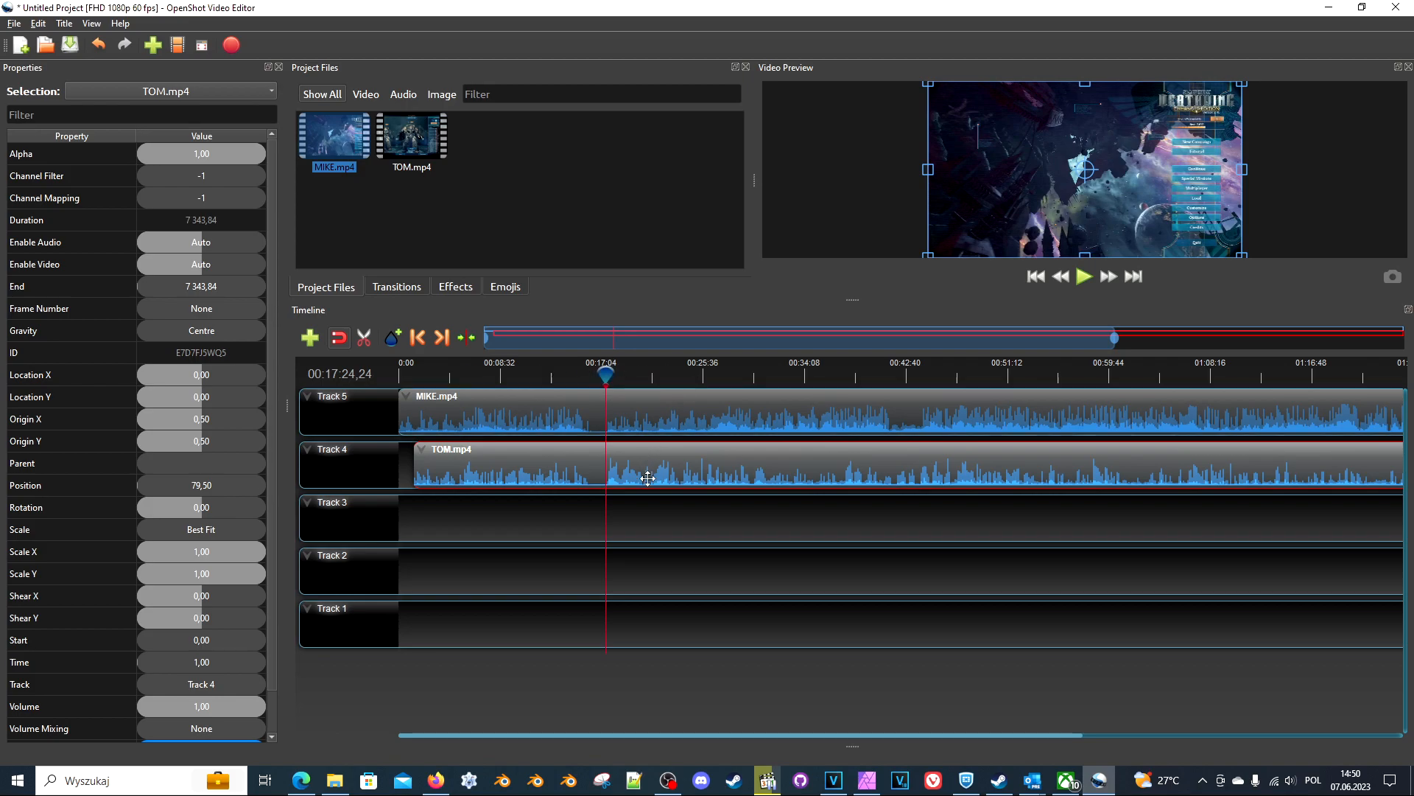
{"action": "scroll", "coordinate": [610, 465], "scroll_direction": "up", "scroll_amount": 1}
{"action": "scroll", "coordinate": [667, 462], "scroll_direction": "up", "scroll_amount": 1}
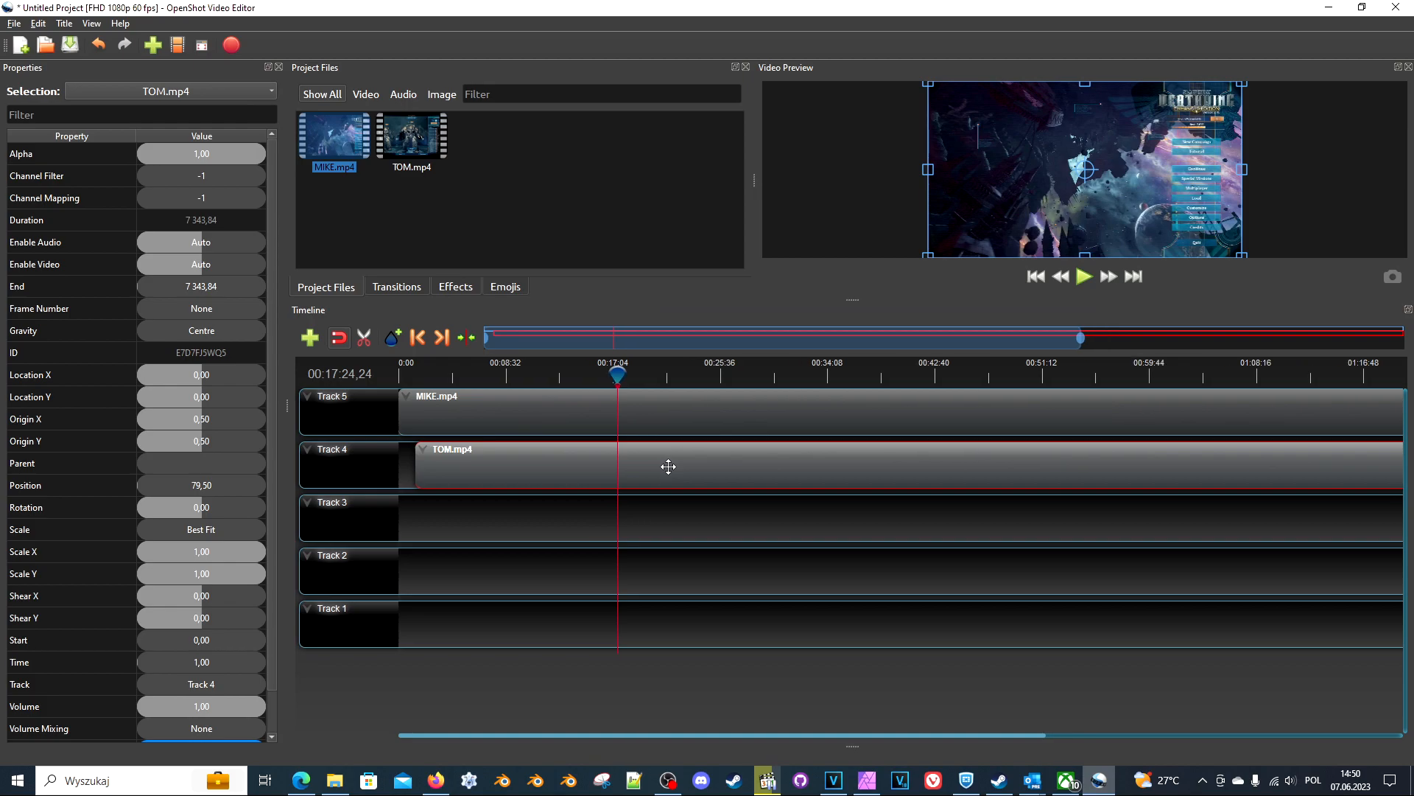
{"action": "scroll", "coordinate": [667, 463], "scroll_direction": "up", "scroll_amount": 1}
{"action": "scroll", "coordinate": [665, 459], "scroll_direction": "up", "scroll_amount": 1}
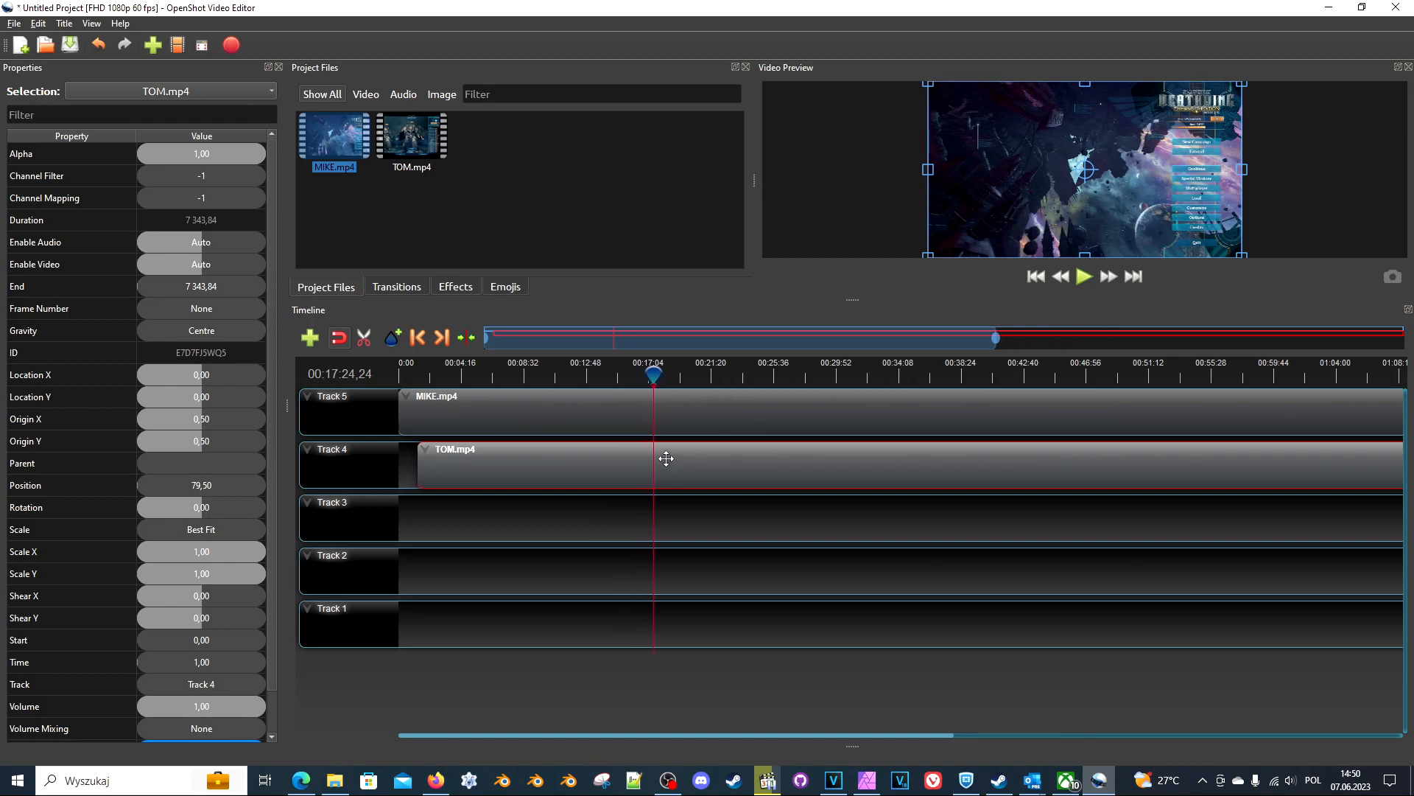
{"action": "scroll", "coordinate": [653, 451], "scroll_direction": "up", "scroll_amount": 2}
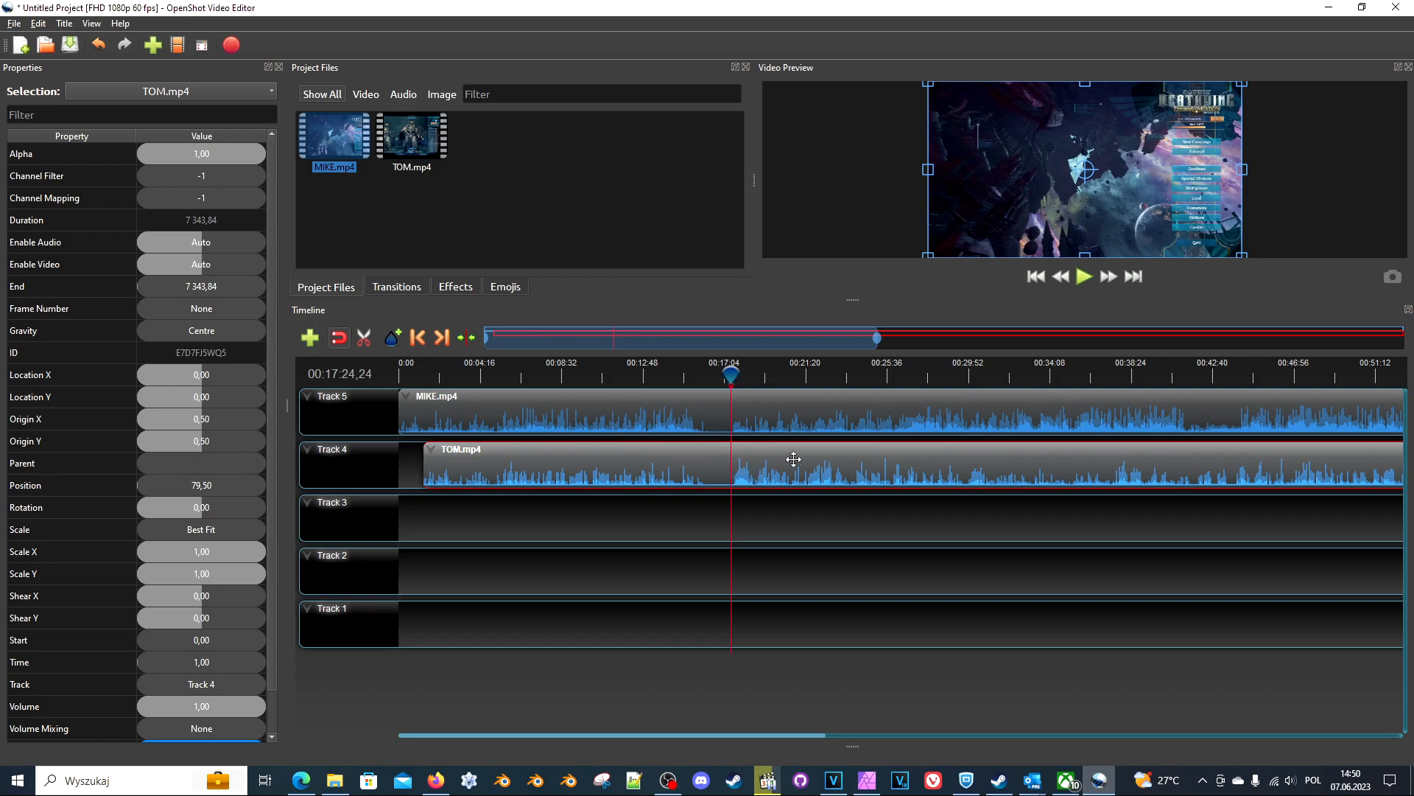
{"action": "key", "text": "space"}
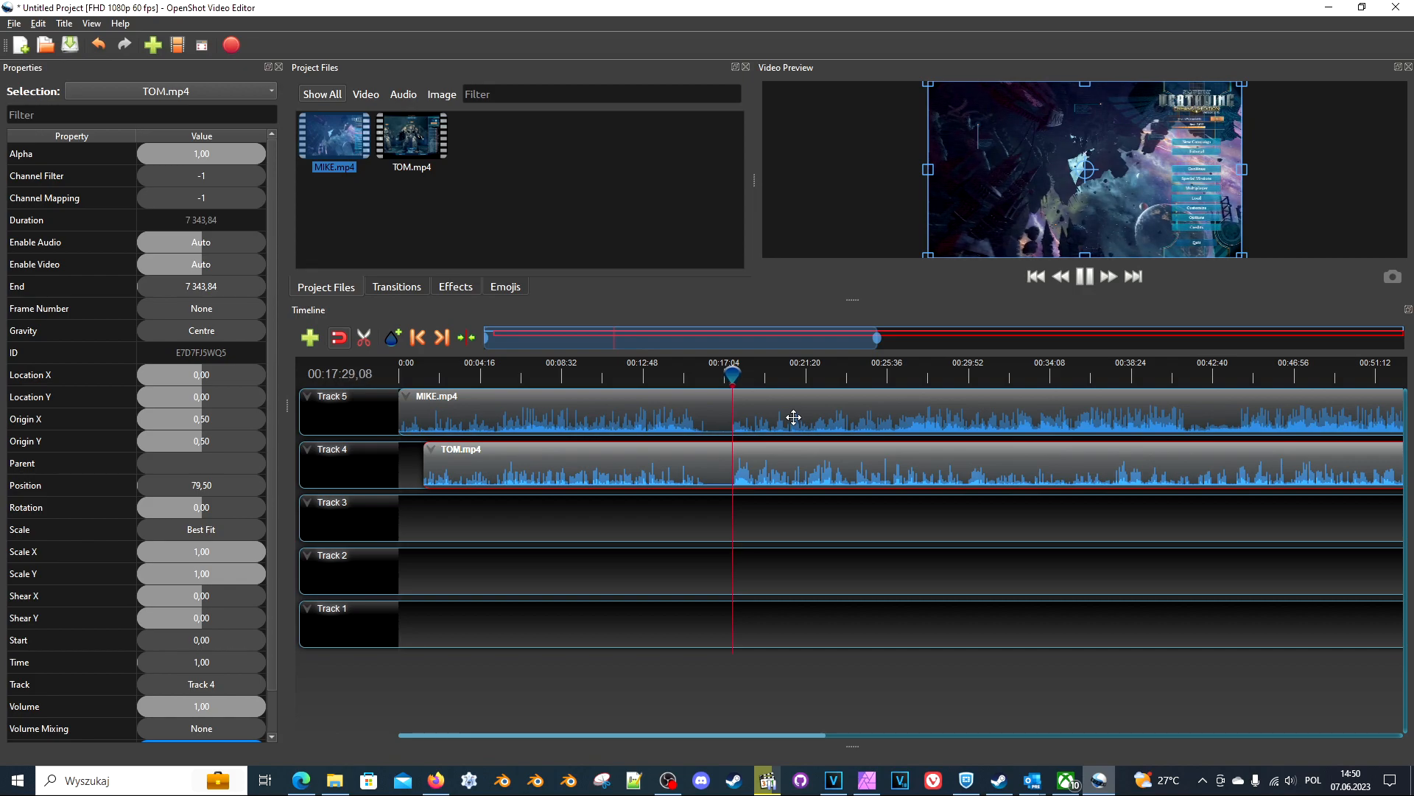
{"action": "left_click", "coordinate": [1084, 271]}
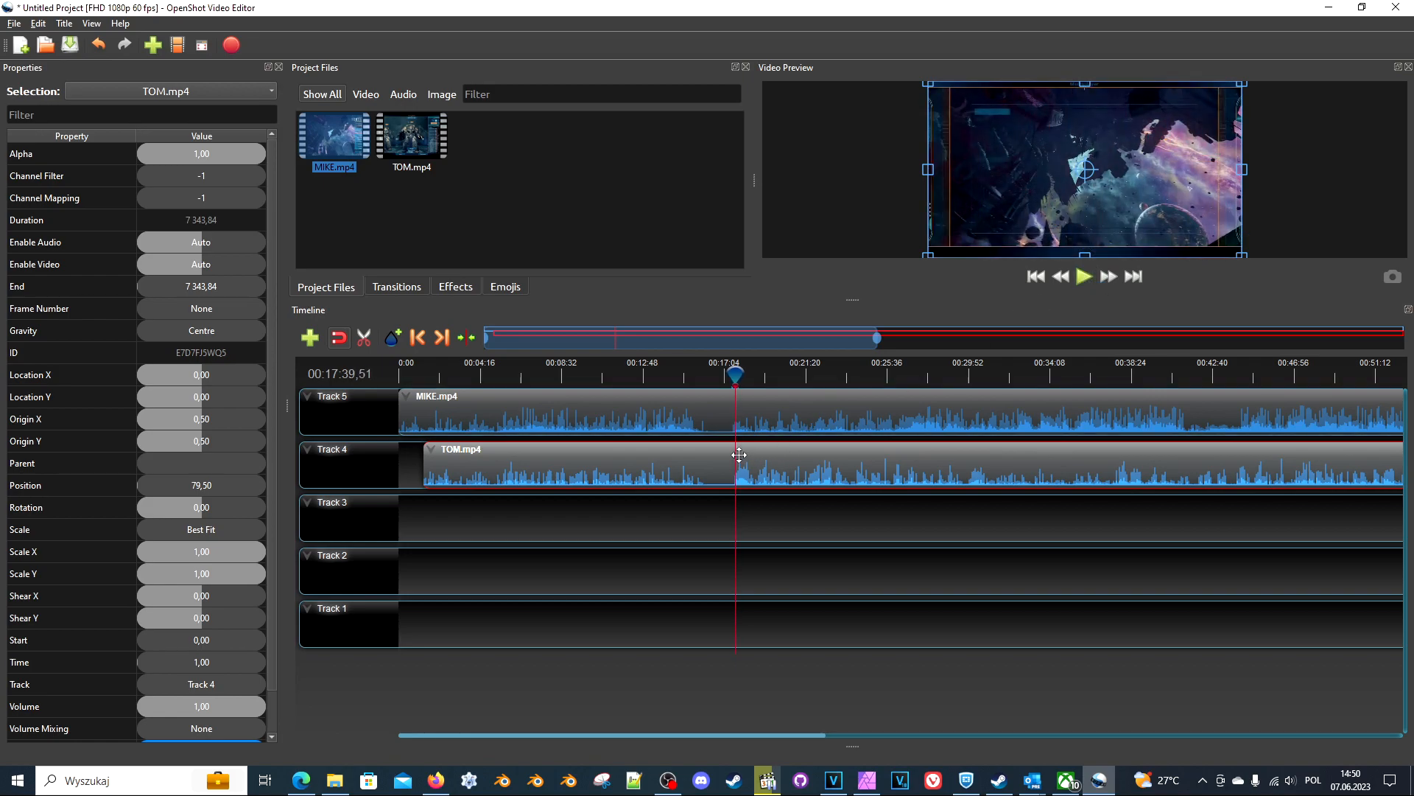
Examine the waveform peaks after the silent gap closely and play the clips from just before 00:17:36
{"action": "scroll", "coordinate": [743, 448], "scroll_direction": "up", "scroll_amount": 3, "text": "ctrl"}
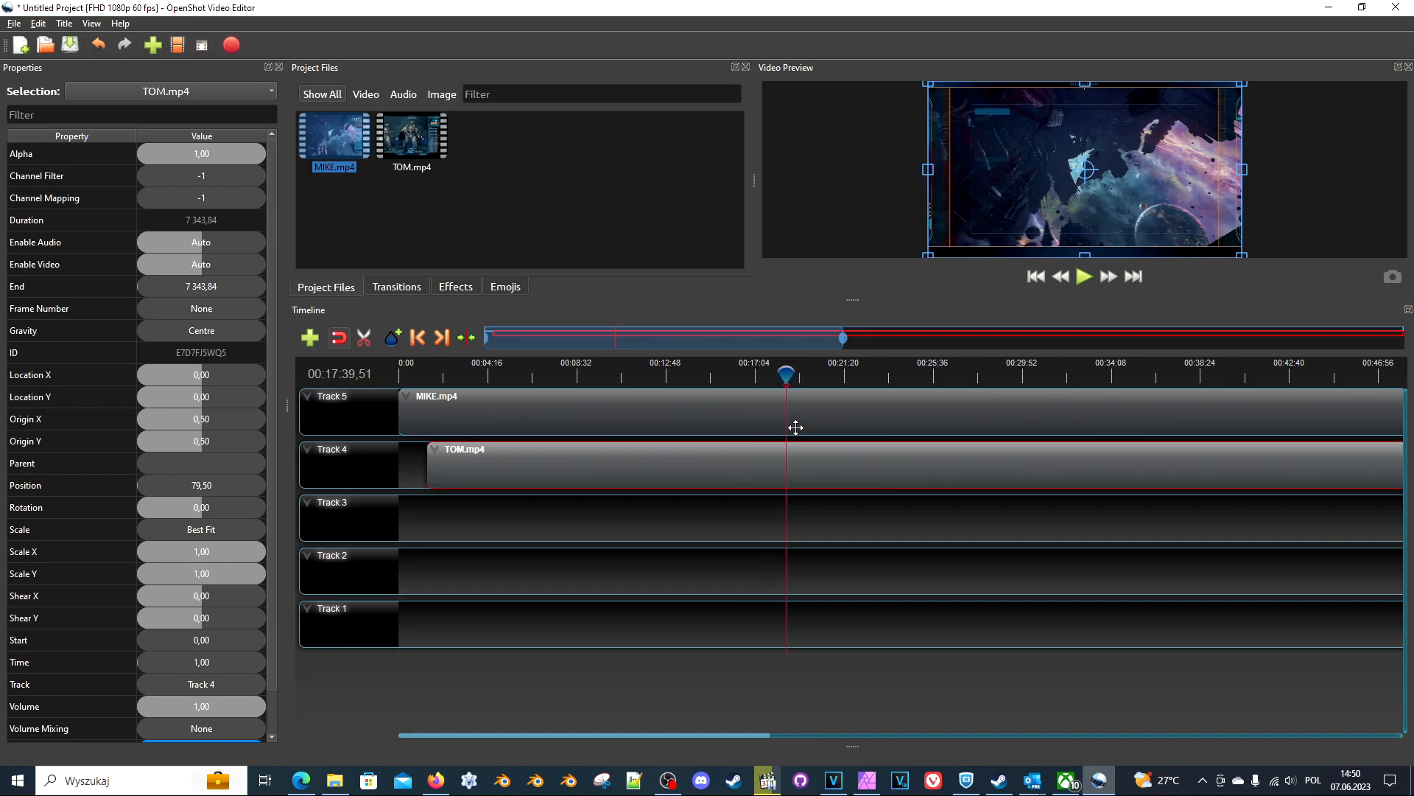
{"action": "scroll", "coordinate": [817, 426], "scroll_direction": "up", "scroll_amount": 3, "text": "ctrl"}
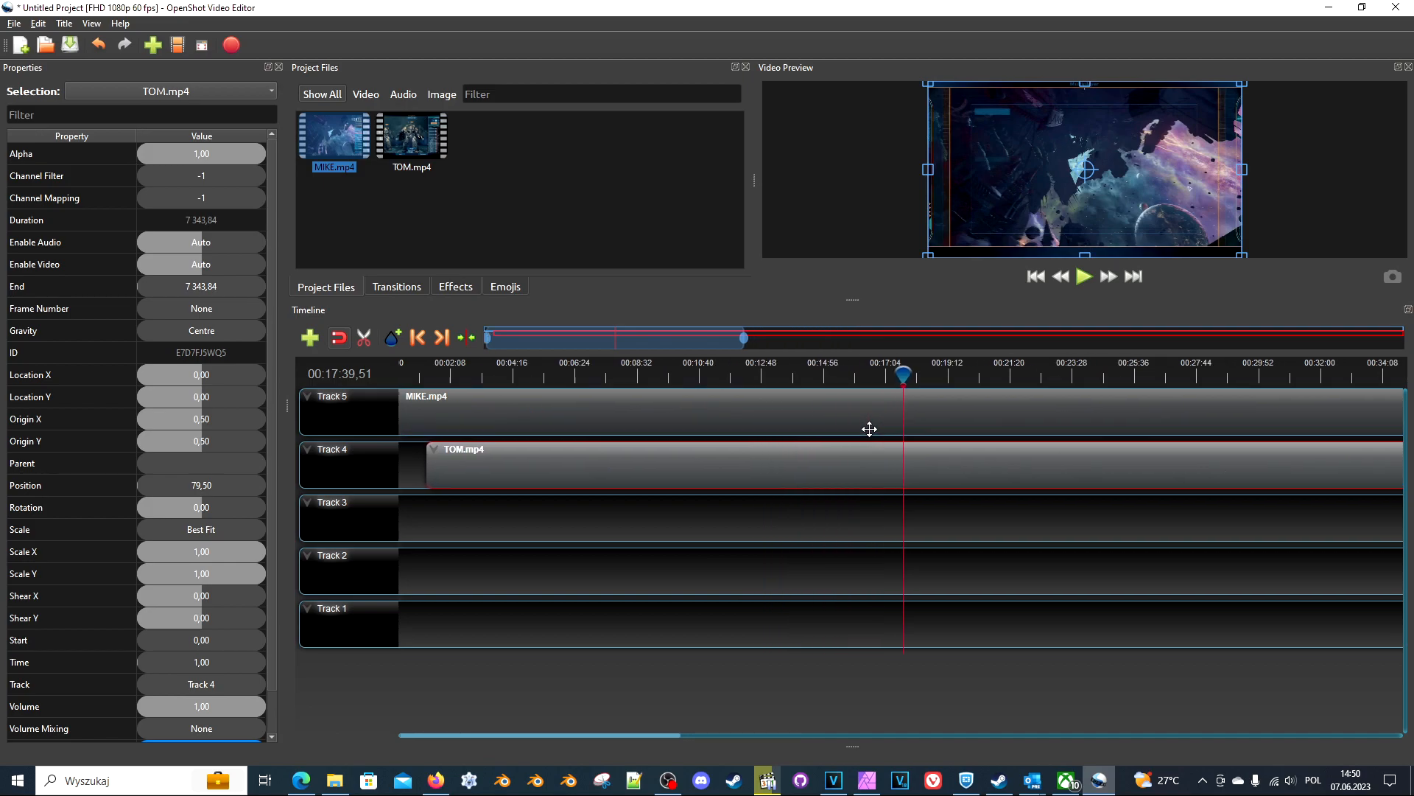
{"action": "scroll", "coordinate": [869, 421], "scroll_direction": "up", "scroll_amount": 2, "text": "ctrl"}
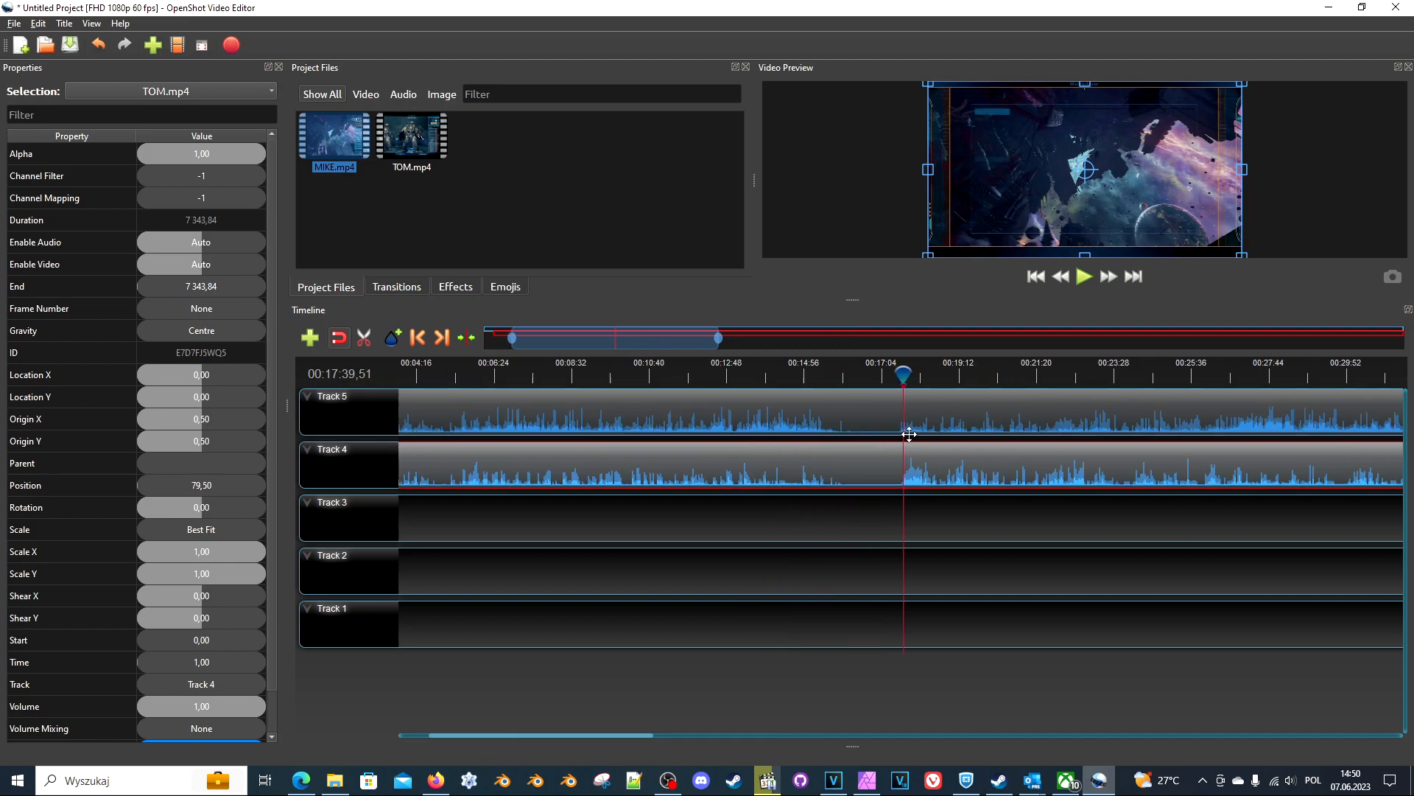
{"action": "scroll", "coordinate": [910, 427], "scroll_direction": "up", "scroll_amount": 2, "text": "ctrl"}
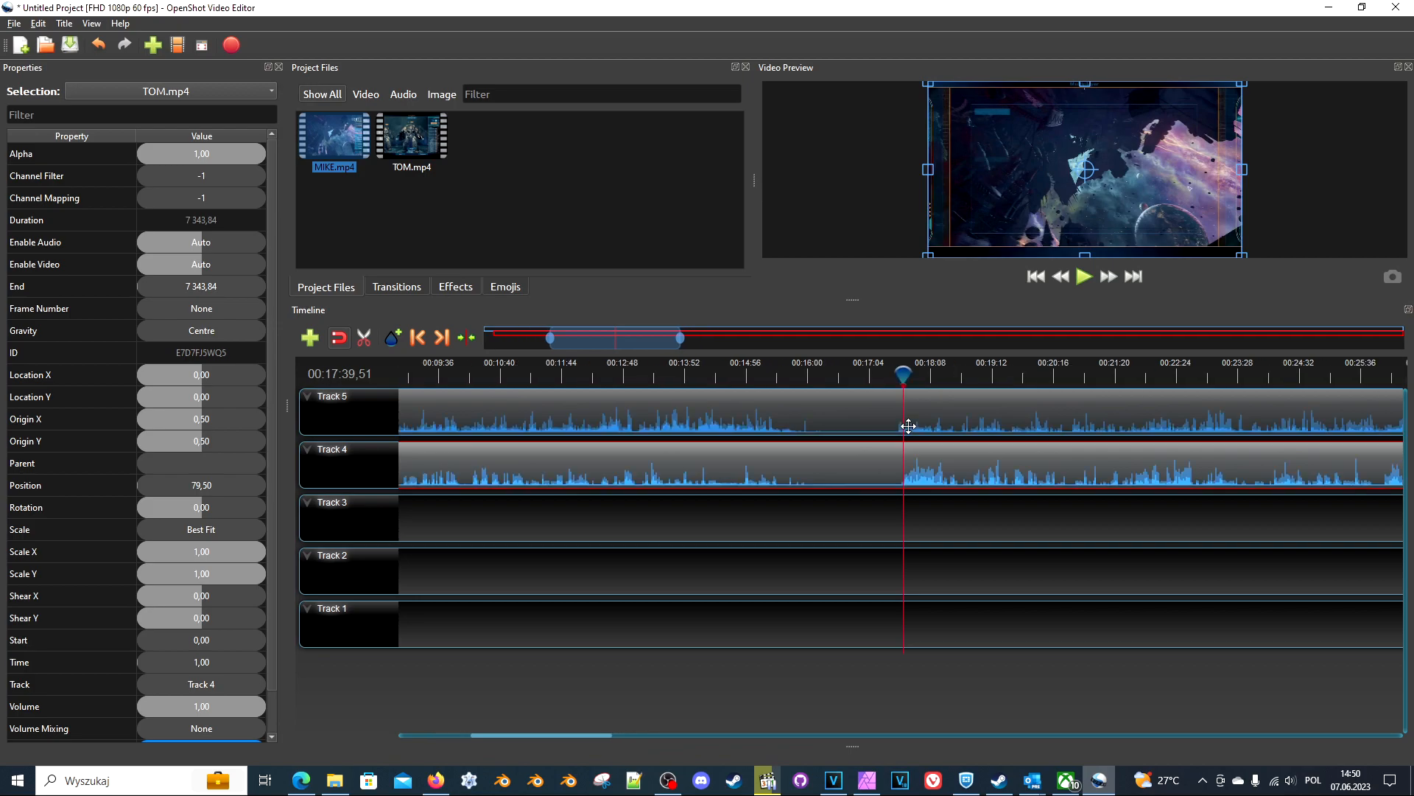
{"action": "scroll", "coordinate": [907, 424], "scroll_direction": "up", "scroll_amount": 2, "text": "ctrl"}
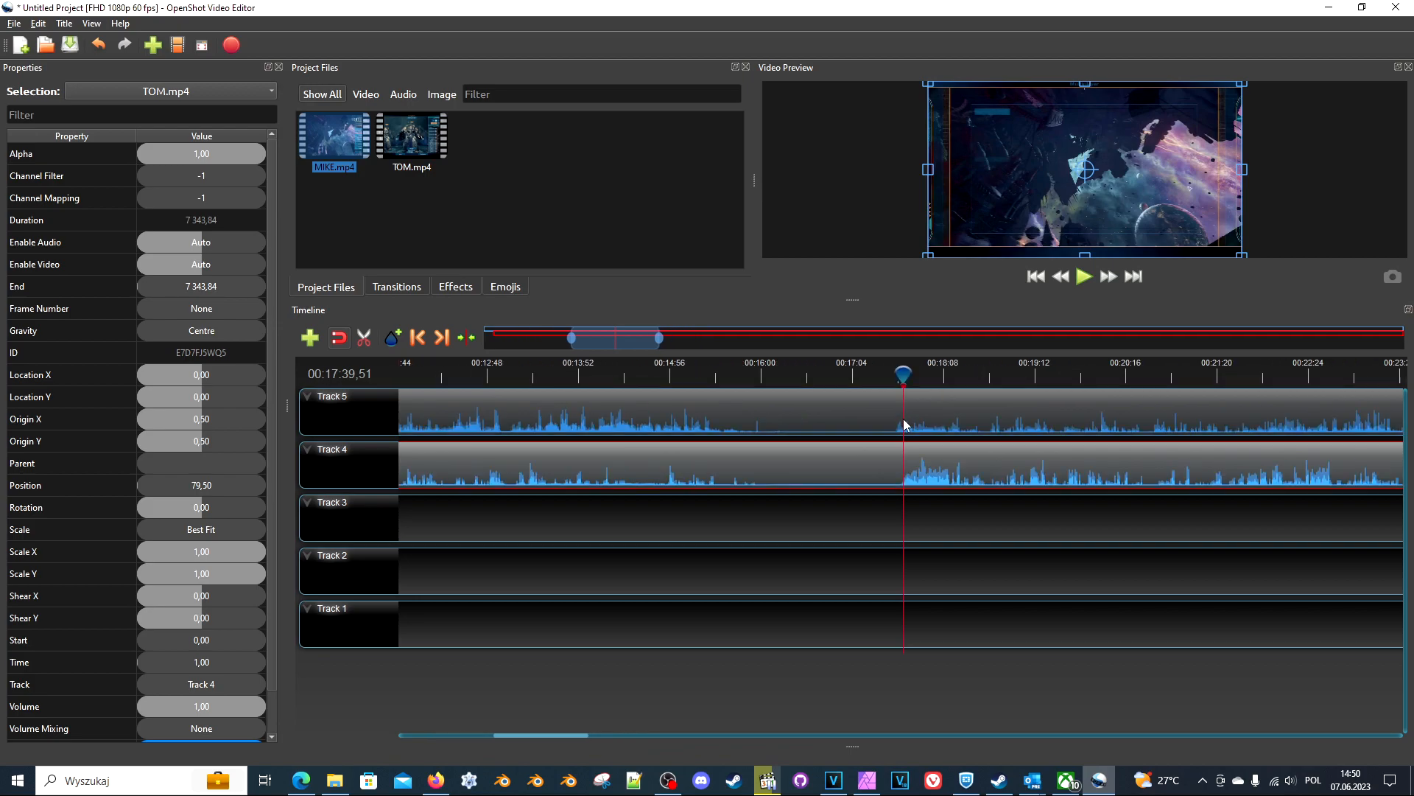
{"action": "scroll", "coordinate": [904, 420], "scroll_direction": "up", "scroll_amount": 2, "text": "ctrl"}
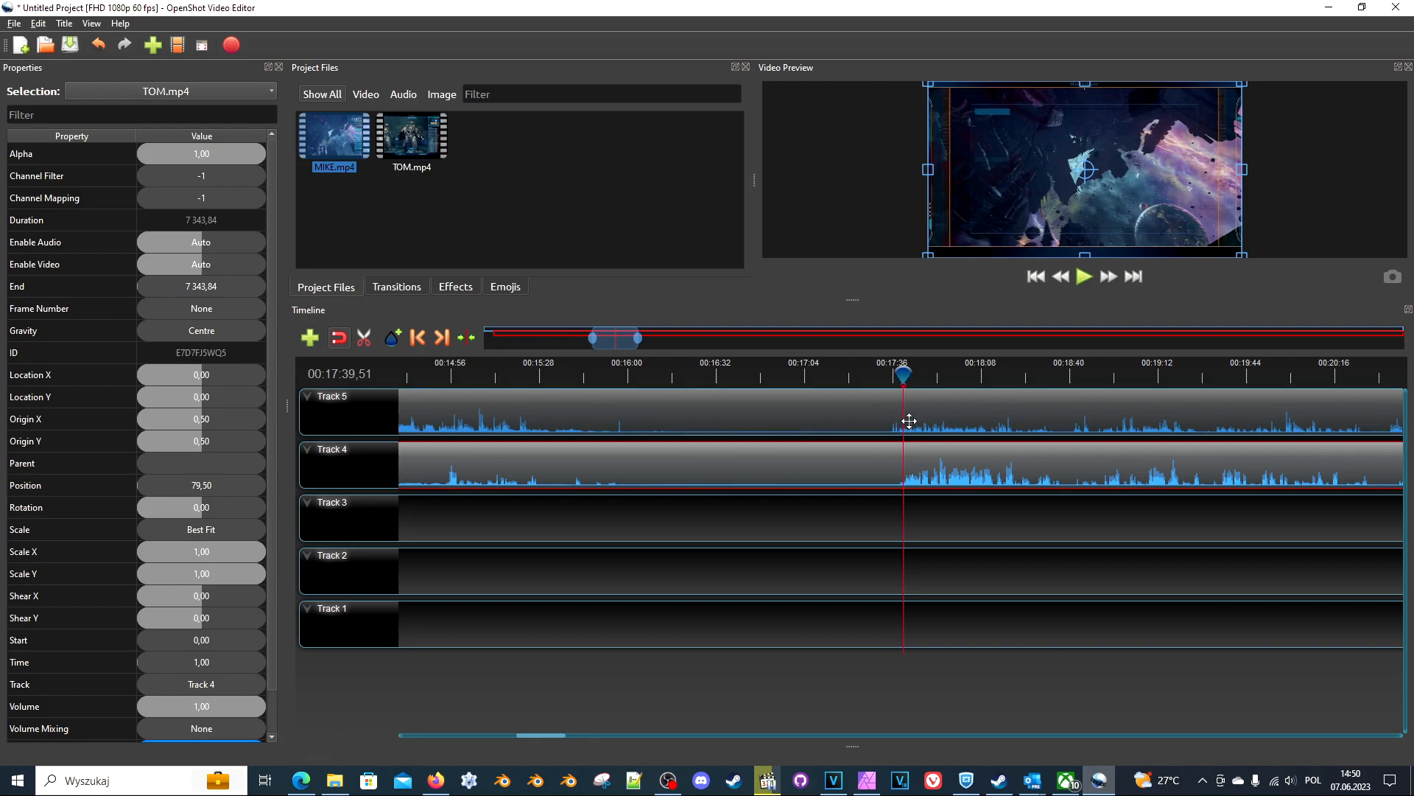
{"action": "scroll", "coordinate": [909, 421], "scroll_direction": "up", "scroll_amount": 2, "text": "ctrl"}
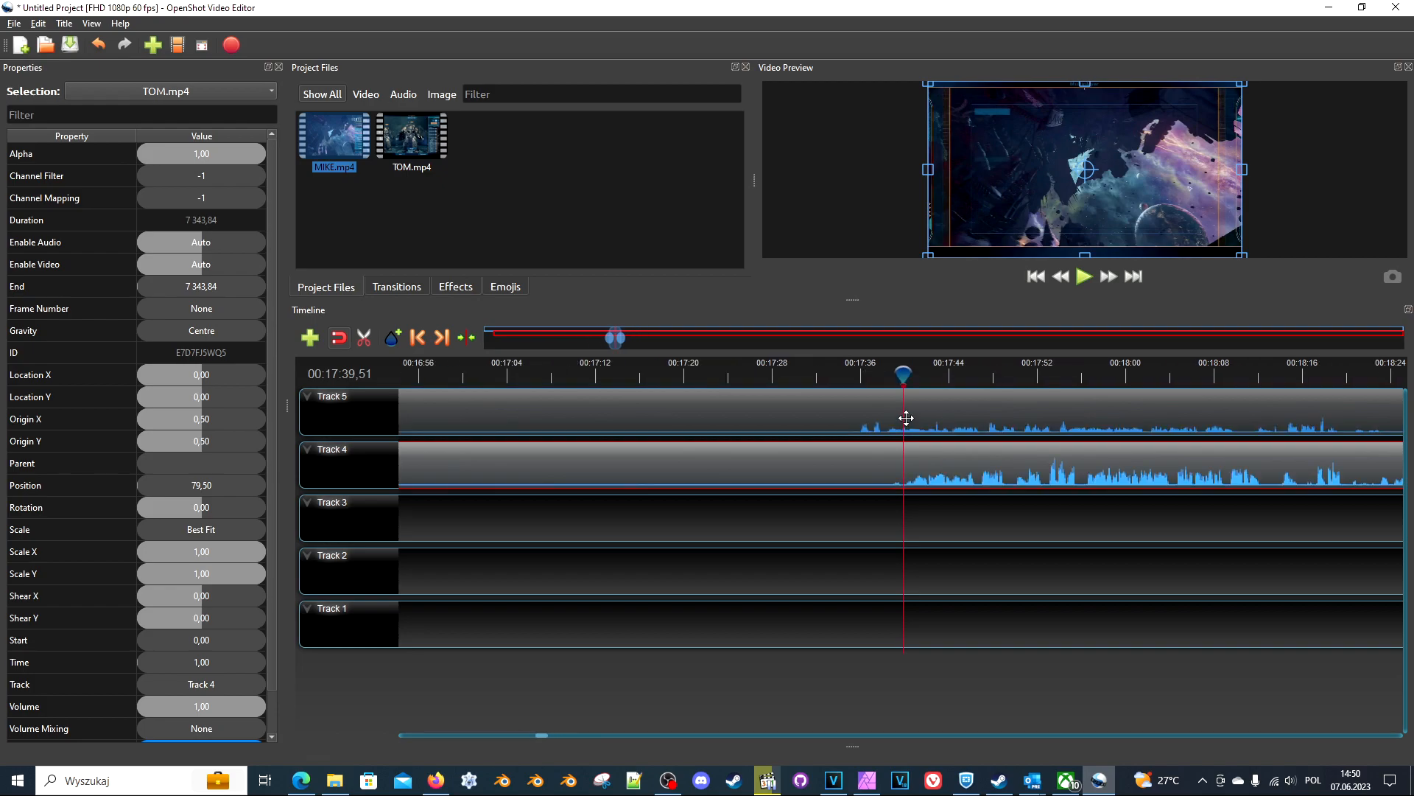
{"action": "left_click", "coordinate": [854, 377]}
{"action": "key", "text": "space"}
{"action": "key", "text": "space"}
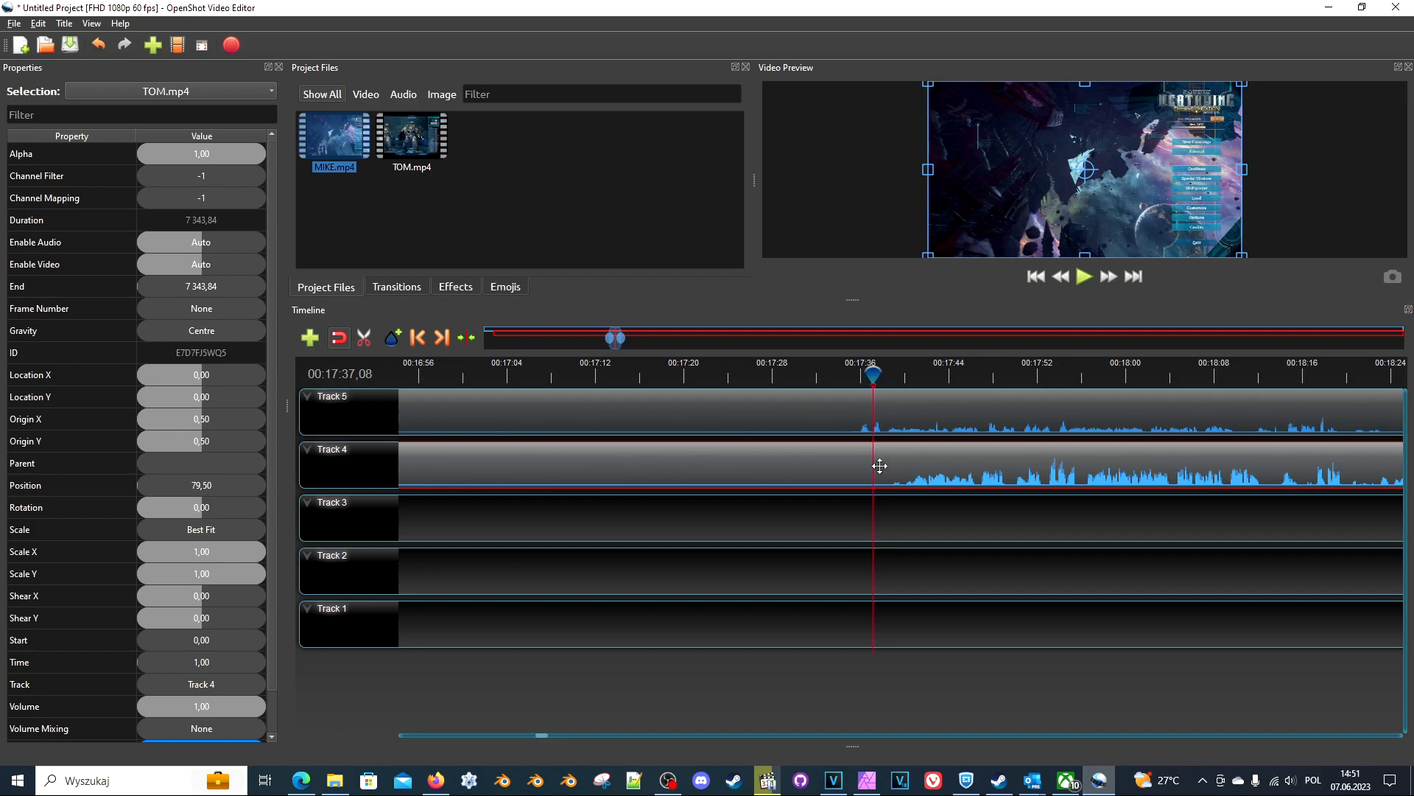
Locate the matching sound in TOM.mp4 by playing from about 00:17:38, and shift the clip earlier to position 76.63
{"action": "left_click", "coordinate": [898, 377]}
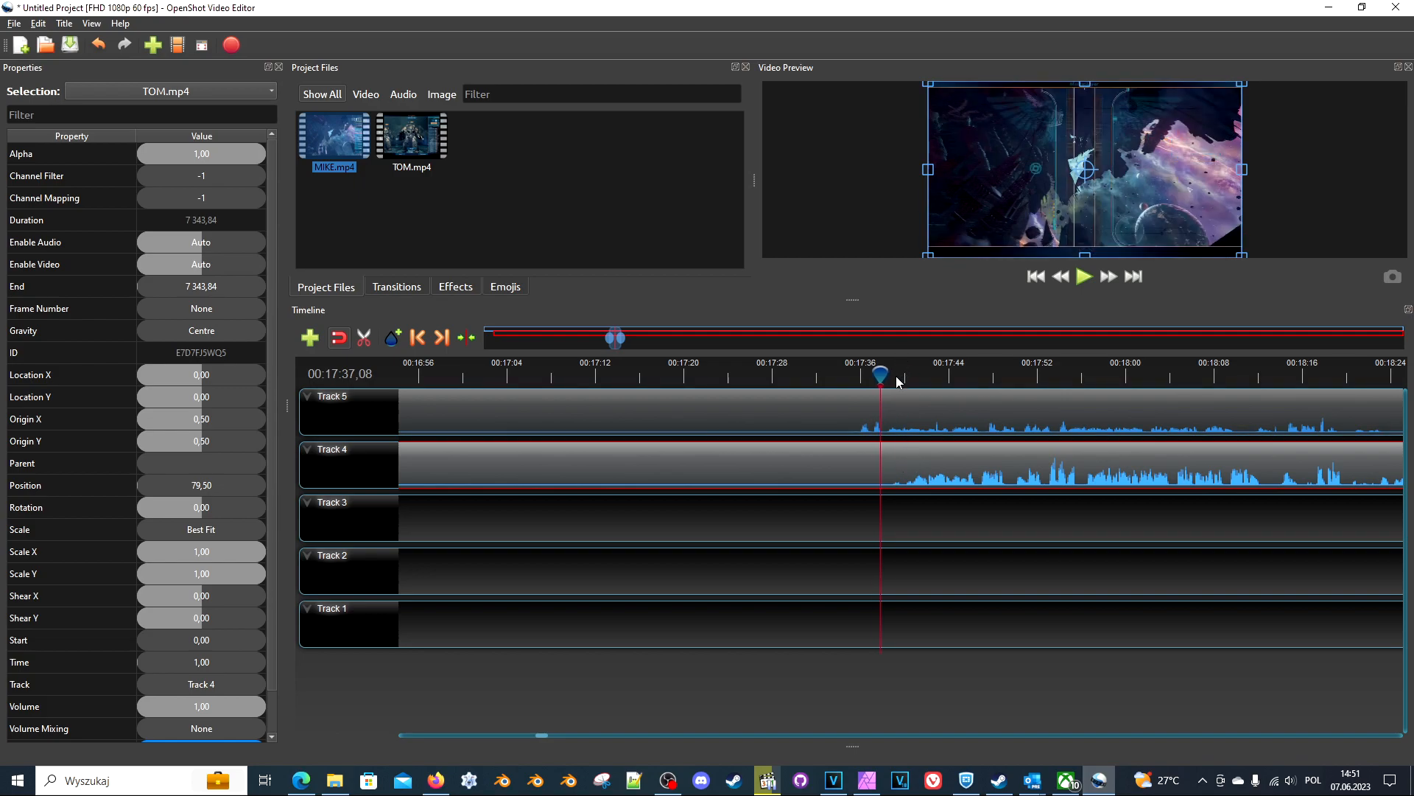
{"action": "left_click", "coordinate": [894, 373]}
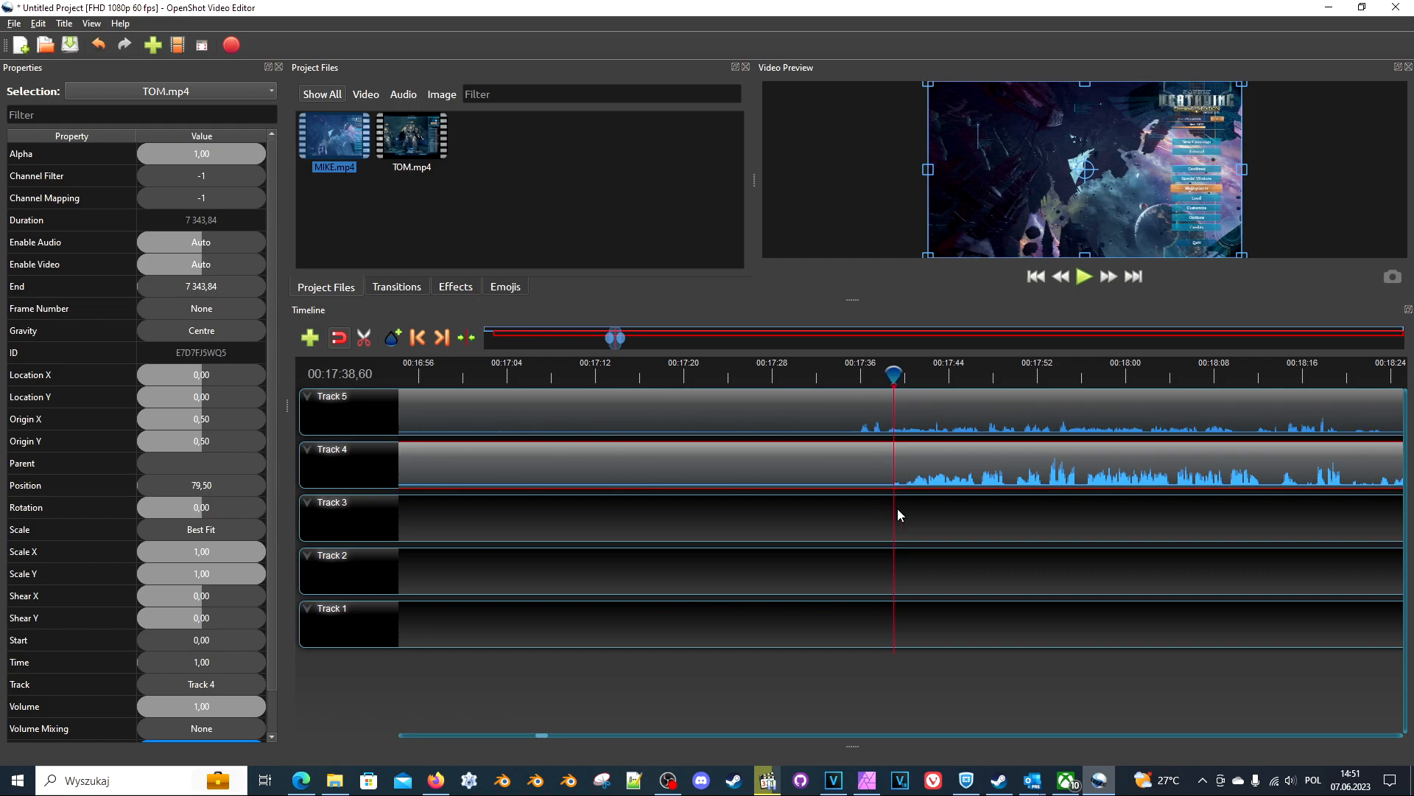
{"action": "key", "text": "space"}
{"action": "key", "text": "space"}
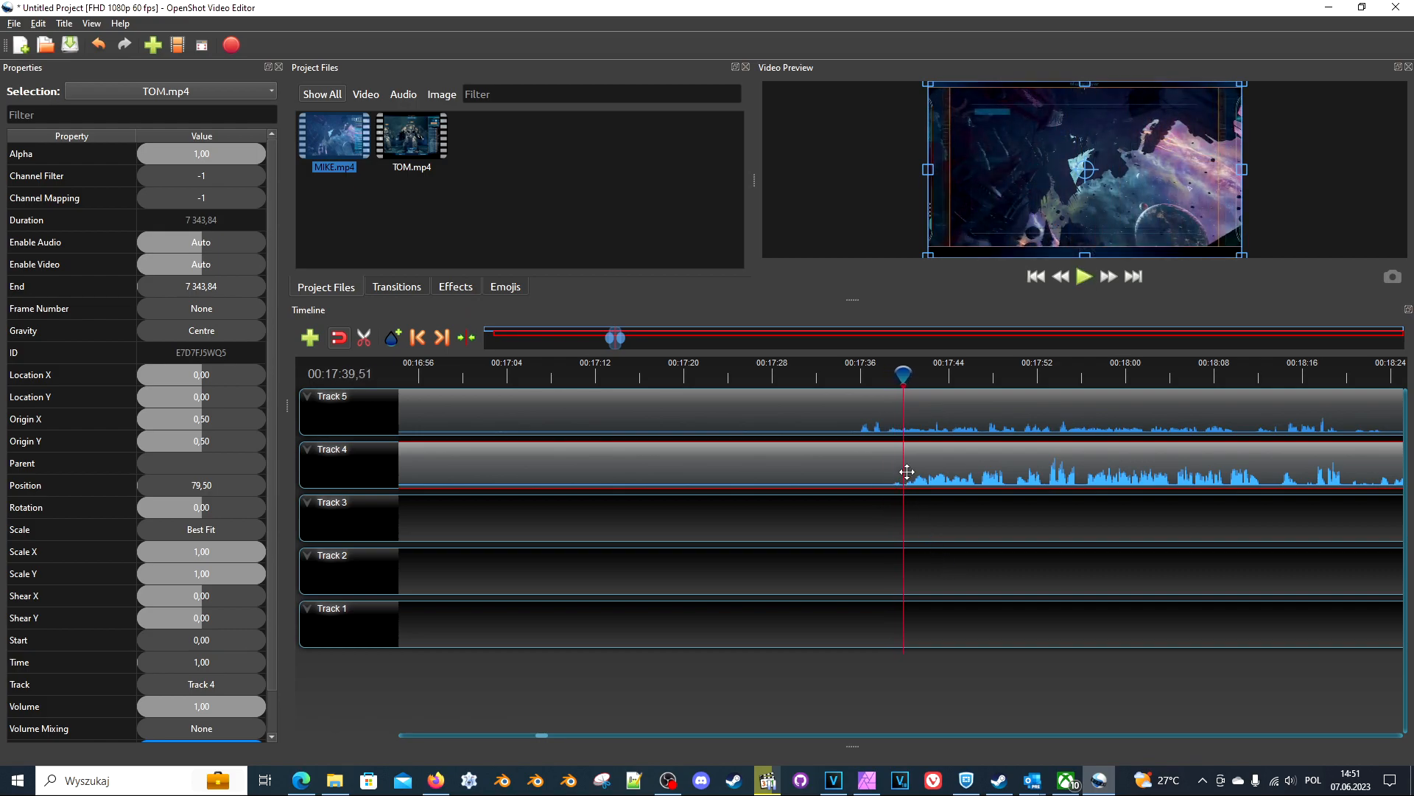
{"action": "left_click_drag", "start_coordinate": [1007, 472], "coordinate": [976, 477]}
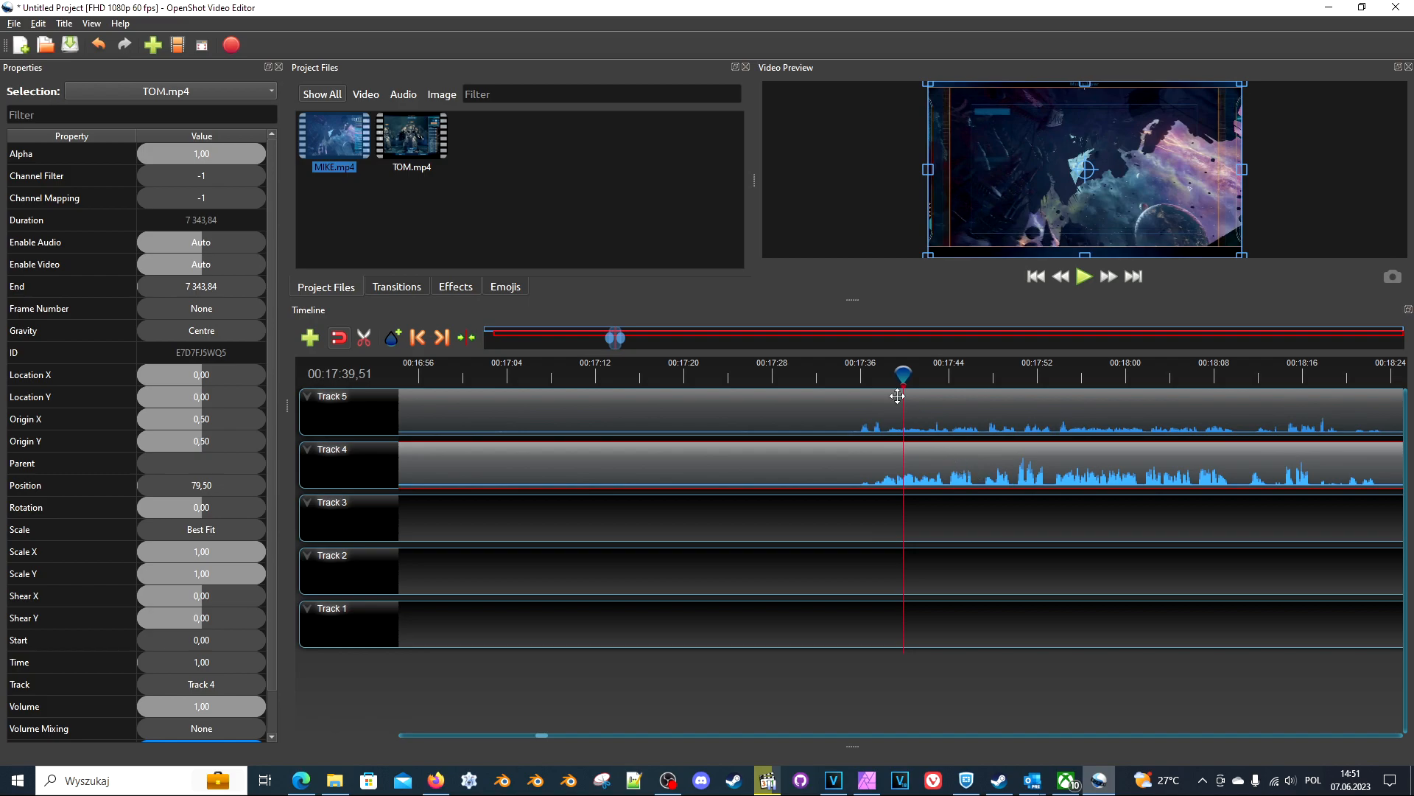
Play both clips from about 00:17:35 to compare the sound where the waveforms resume
{"action": "left_click", "coordinate": [854, 373]}
{"action": "key", "text": "space"}
{"action": "key", "text": "space"}
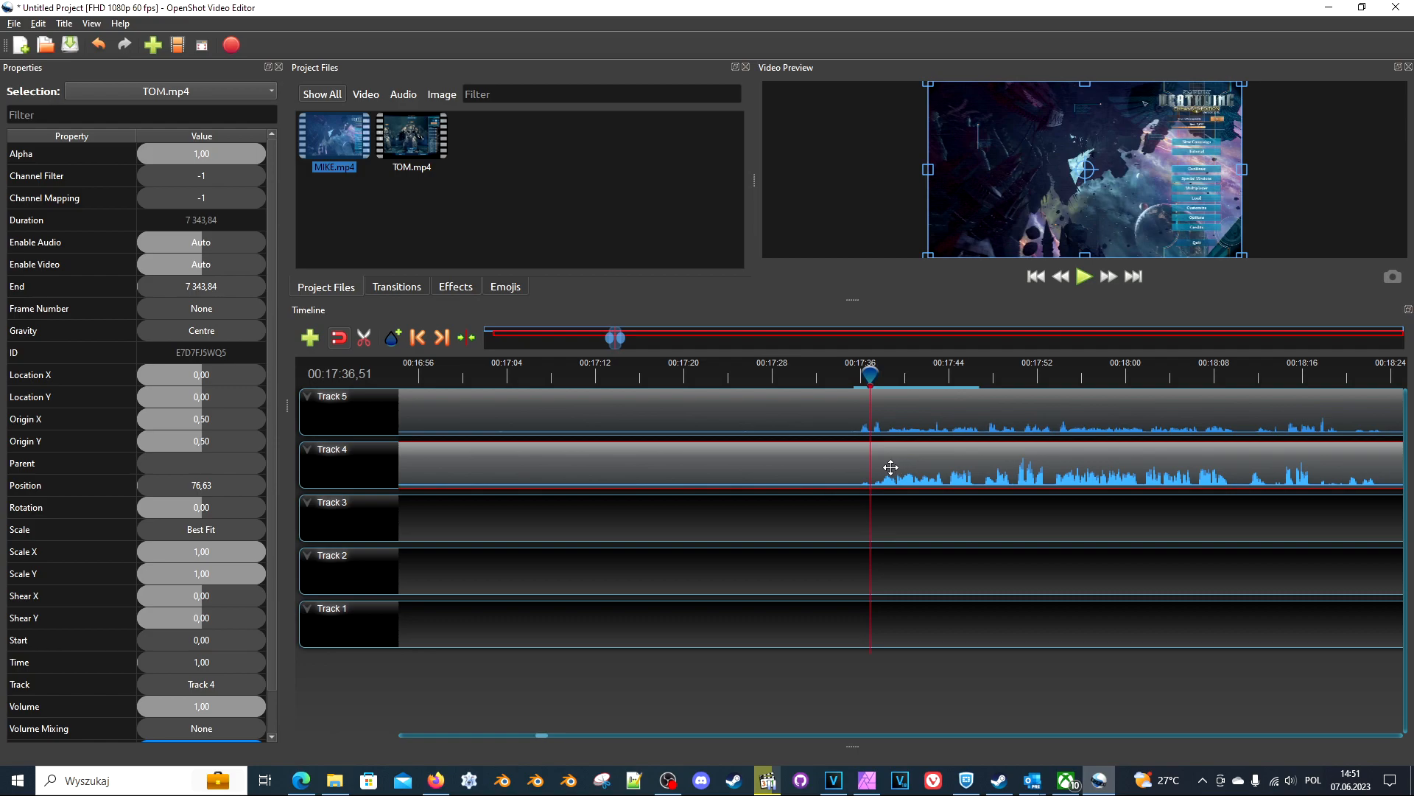
Shift the TOM.mp4 clip on Track 4 slightly earlier to position 76.50 and play from about 00:17:35 to check the alignment
{"action": "scroll", "coordinate": [890, 466], "scroll_direction": "up", "scroll_amount": 2}
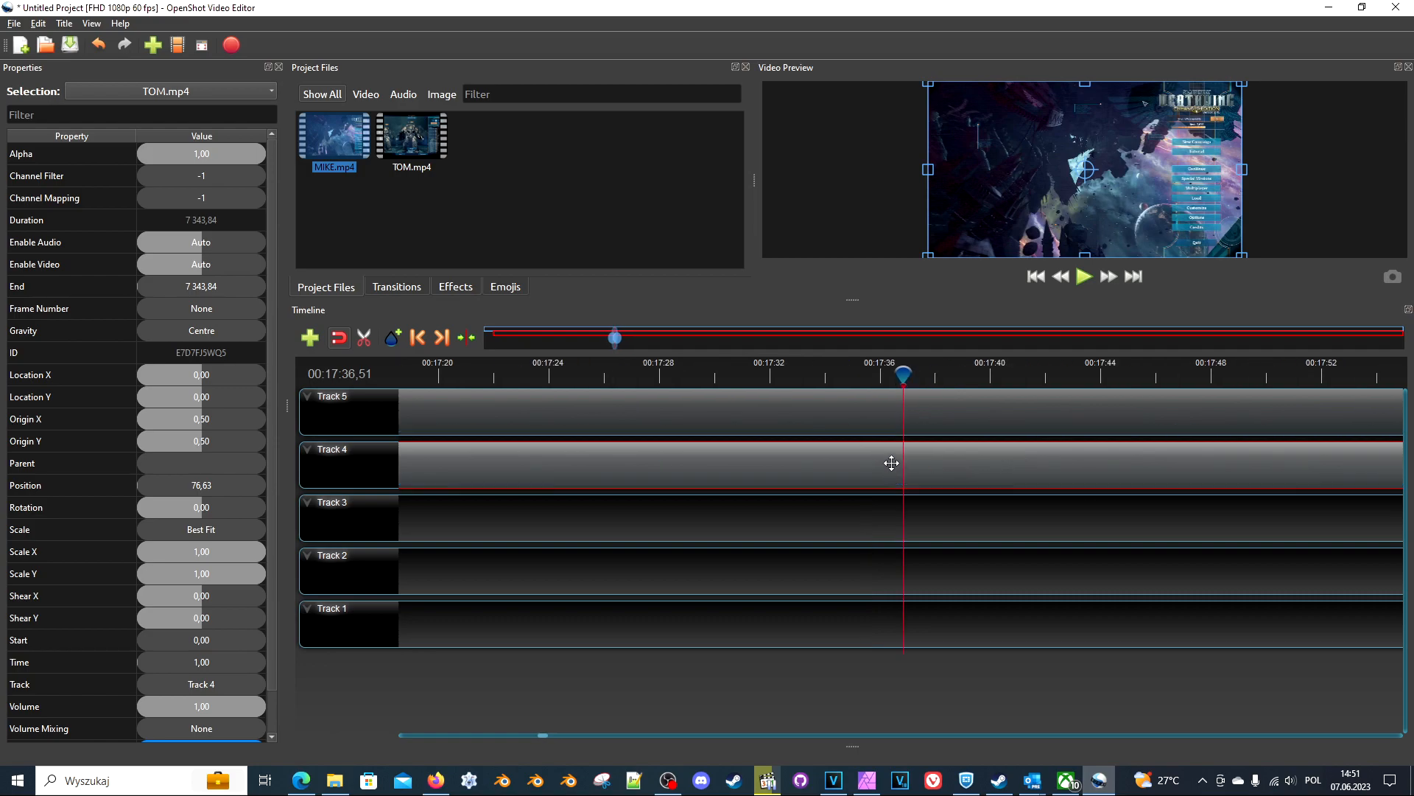
{"action": "scroll", "coordinate": [891, 462], "scroll_direction": "up", "scroll_amount": 1}
{"action": "scroll", "coordinate": [891, 463], "scroll_direction": "down", "scroll_amount": 2}
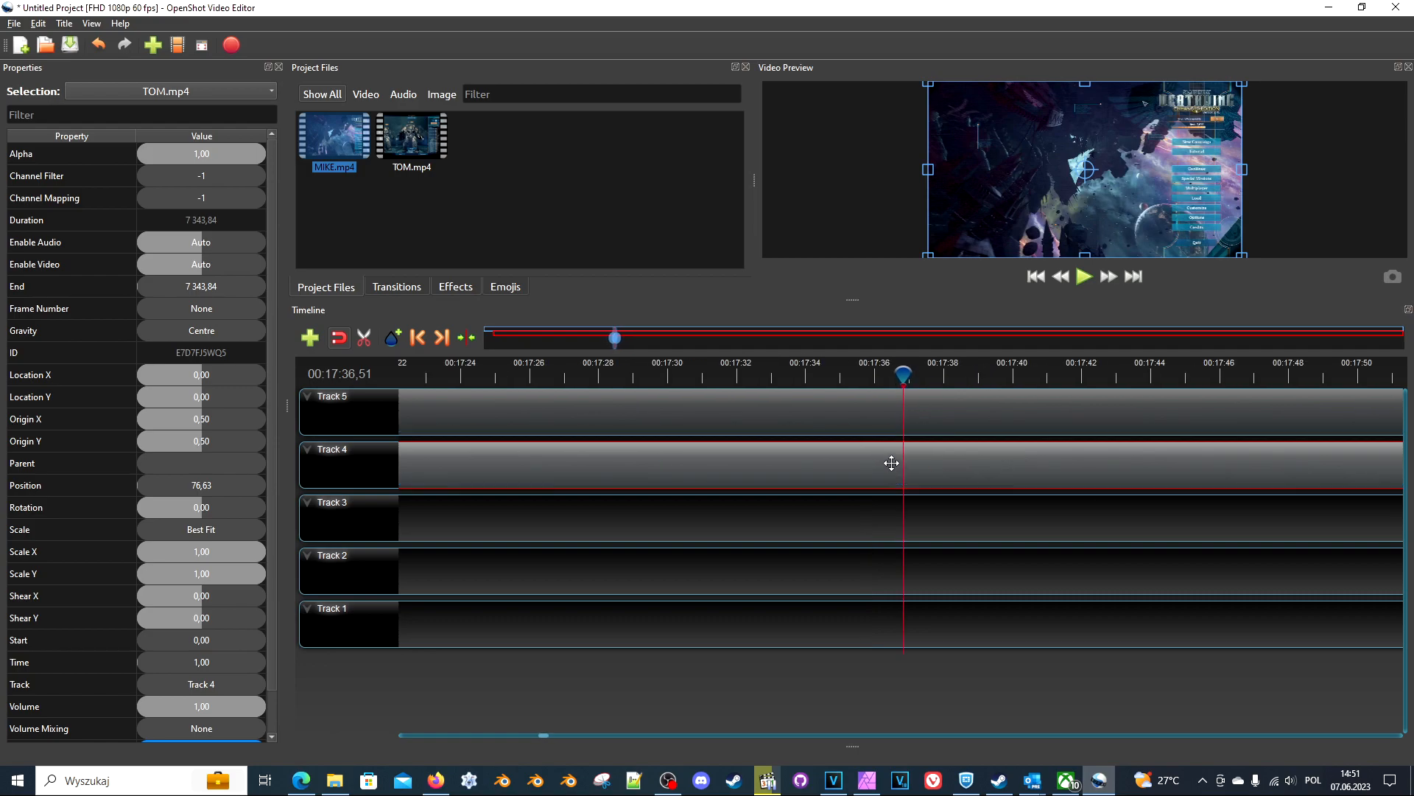
{"action": "left_click_drag", "start_coordinate": [981, 470], "coordinate": [977, 470]}
{"action": "left_click", "coordinate": [875, 375]}
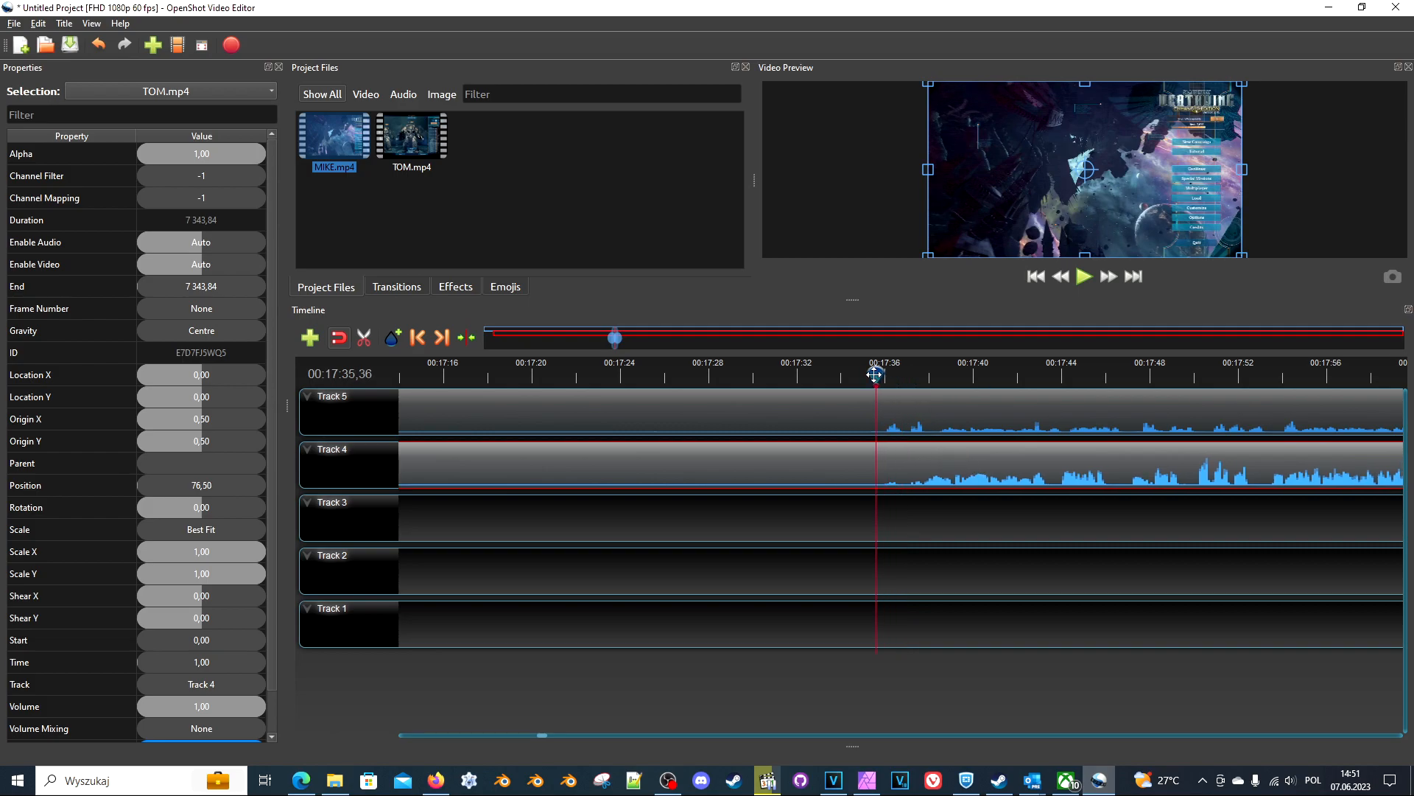
{"action": "key", "text": "space"}
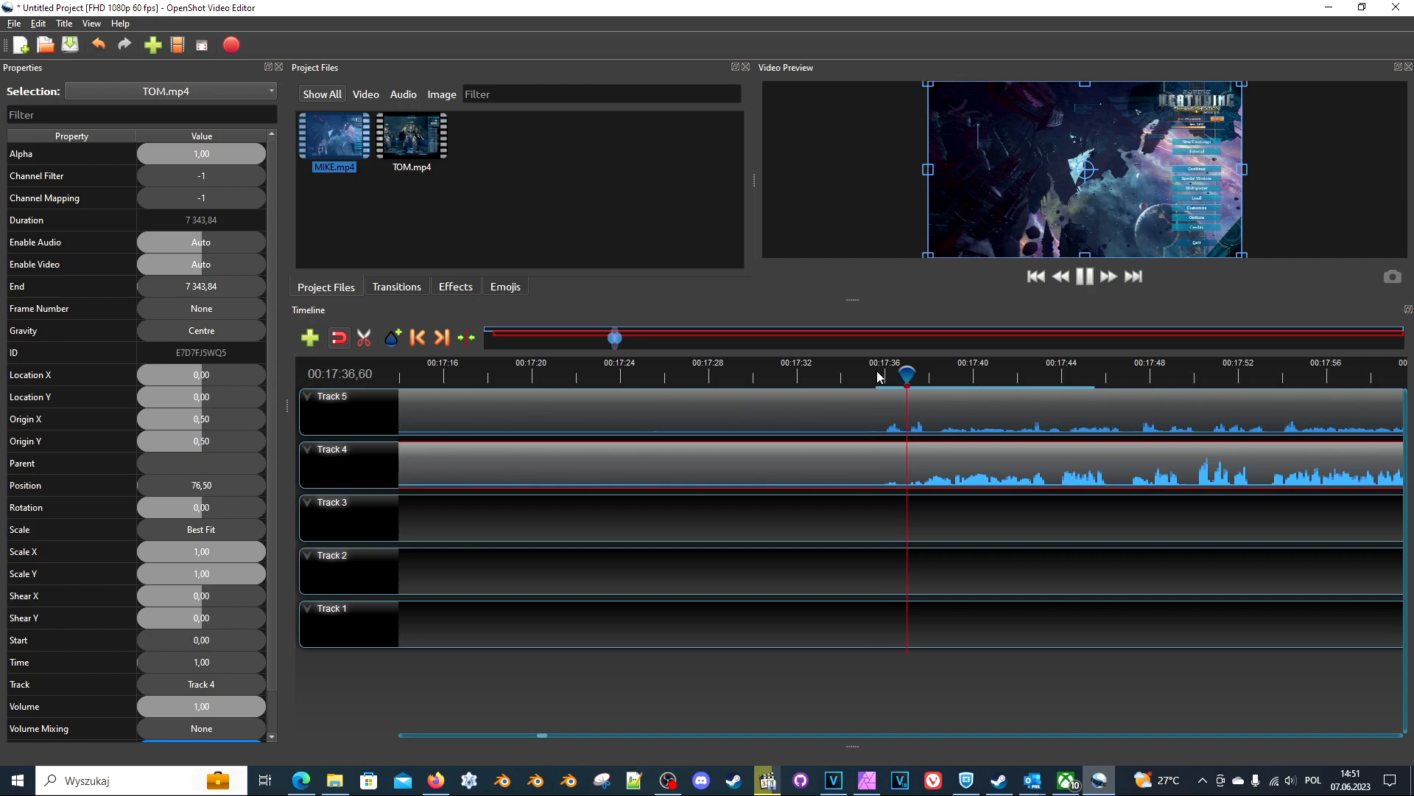
{"action": "key", "text": "space"}
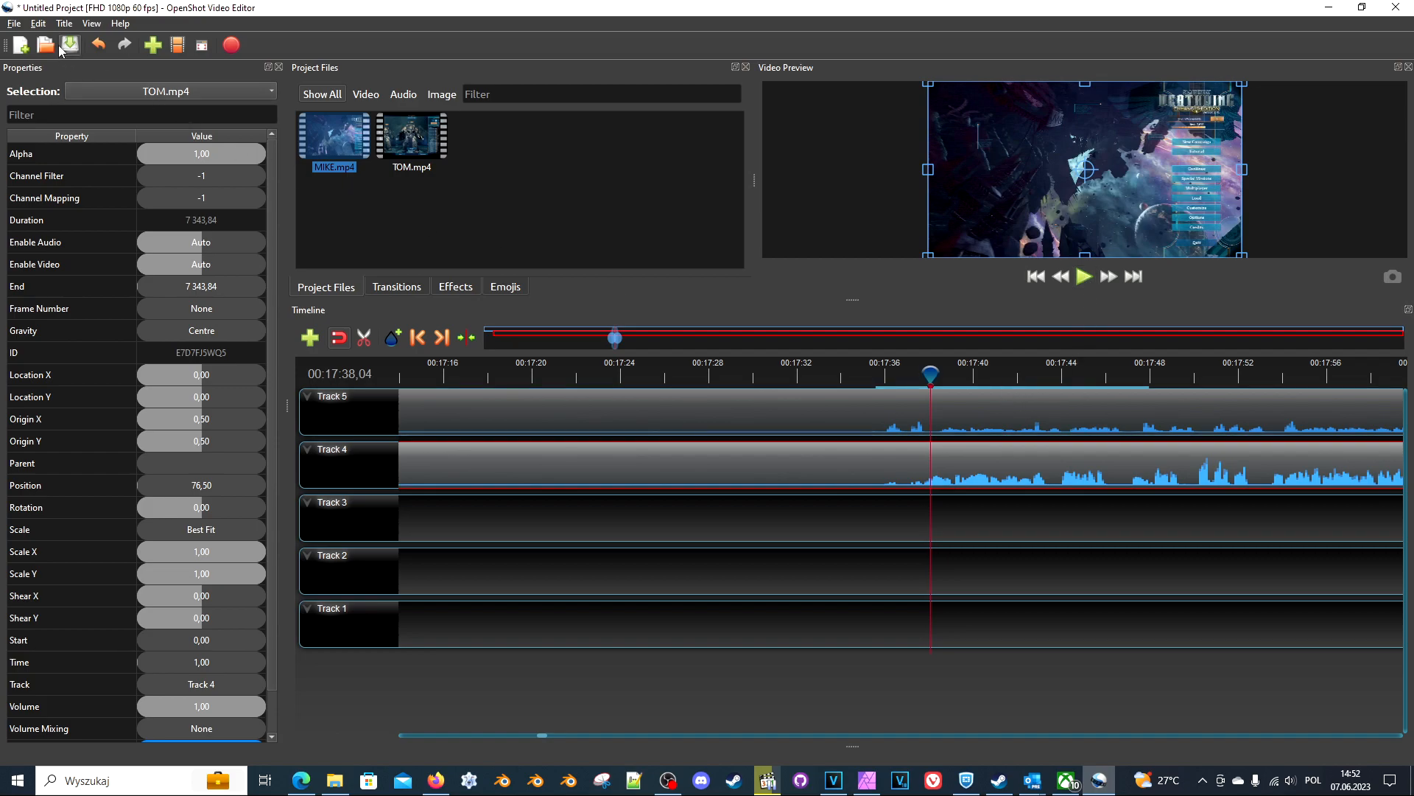
Save the project under the file name sdadsa
{"action": "left_click", "coordinate": [16, 23]}
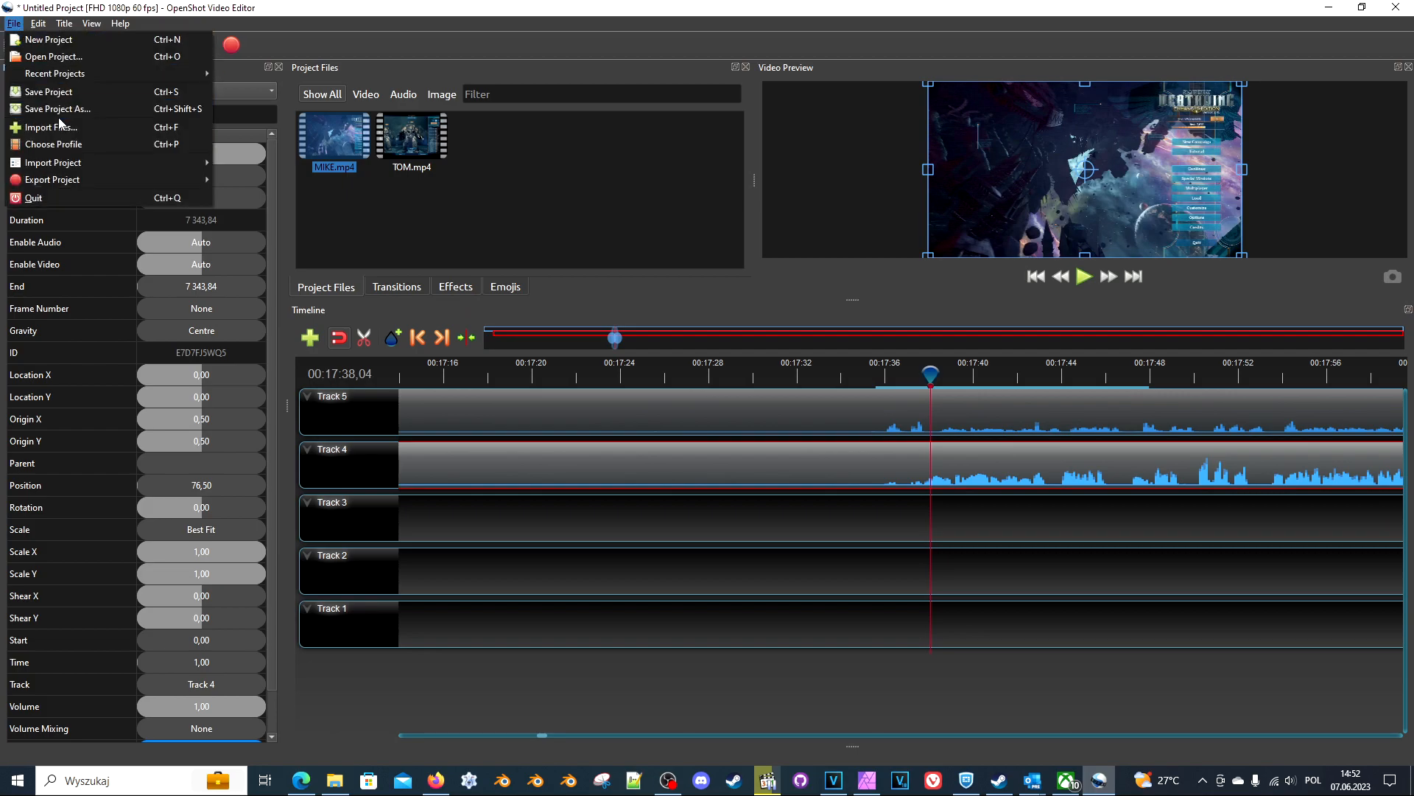
{"action": "left_click", "coordinate": [66, 93]}
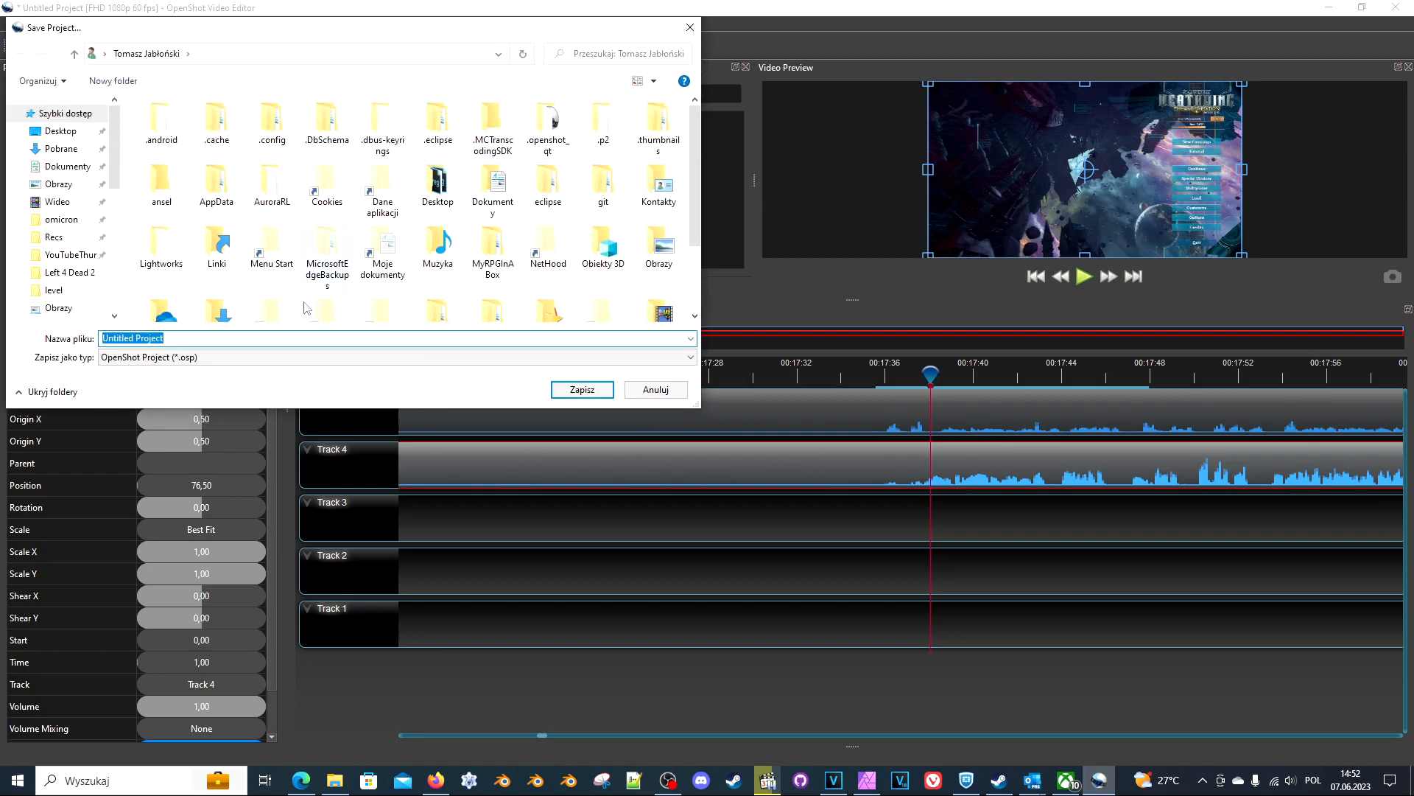
{"action": "type", "text": "asdasd"}
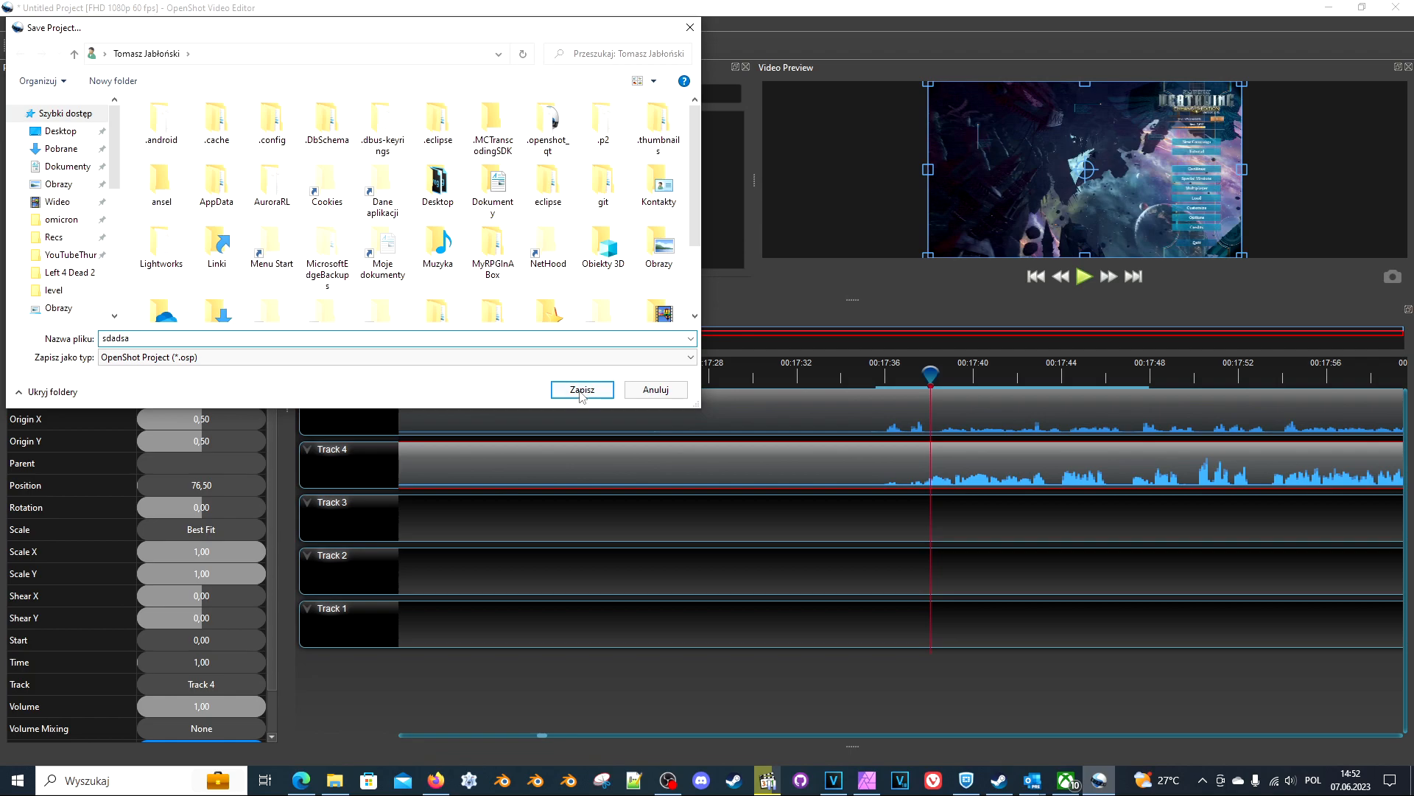
{"action": "left_click", "coordinate": [581, 393]}
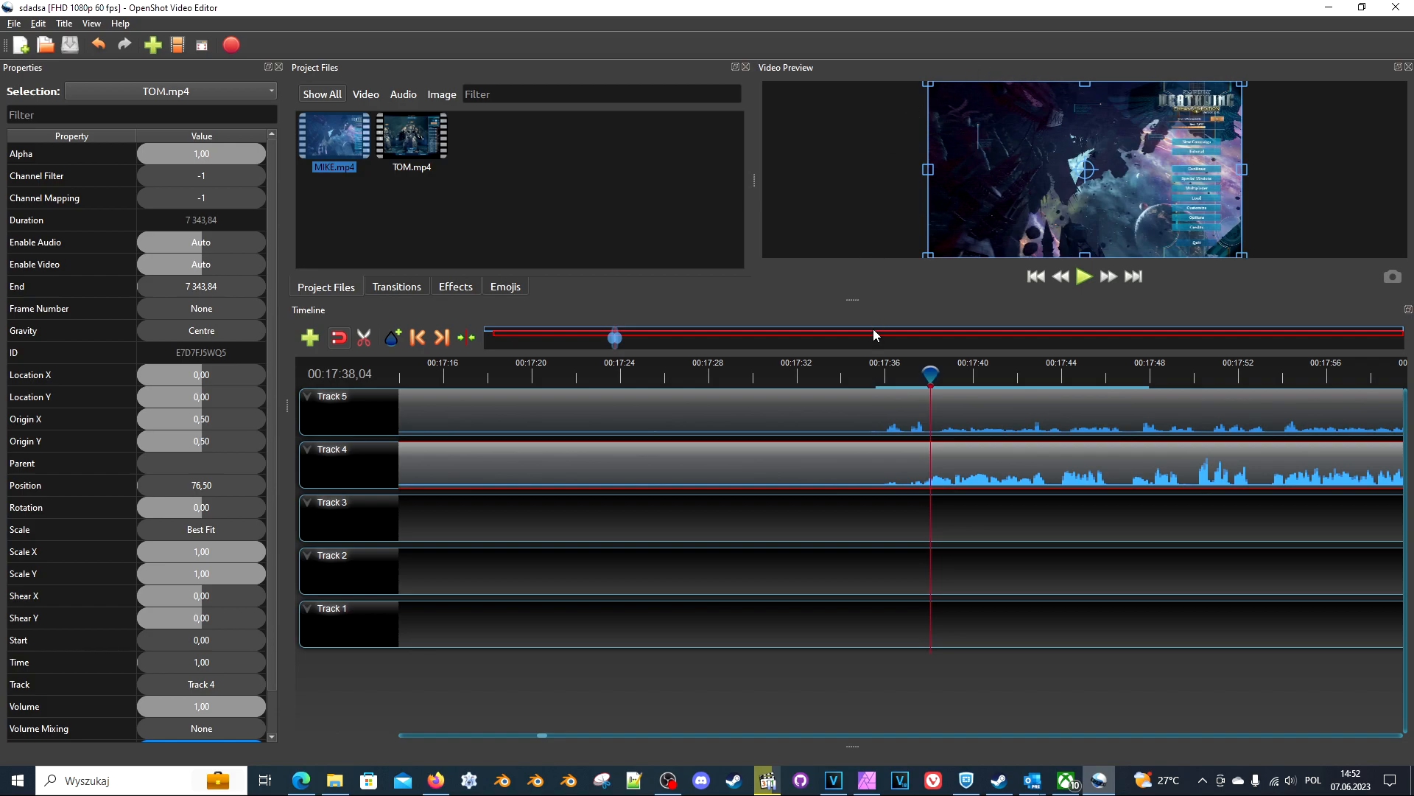
Shrink the MIKE.mp4 picture to a scale of 0.26 and move it to the frame's upper-left area, at location X -0.31 and Y -0.27
{"action": "left_click_drag", "start_coordinate": [853, 299], "coordinate": [847, 463]}
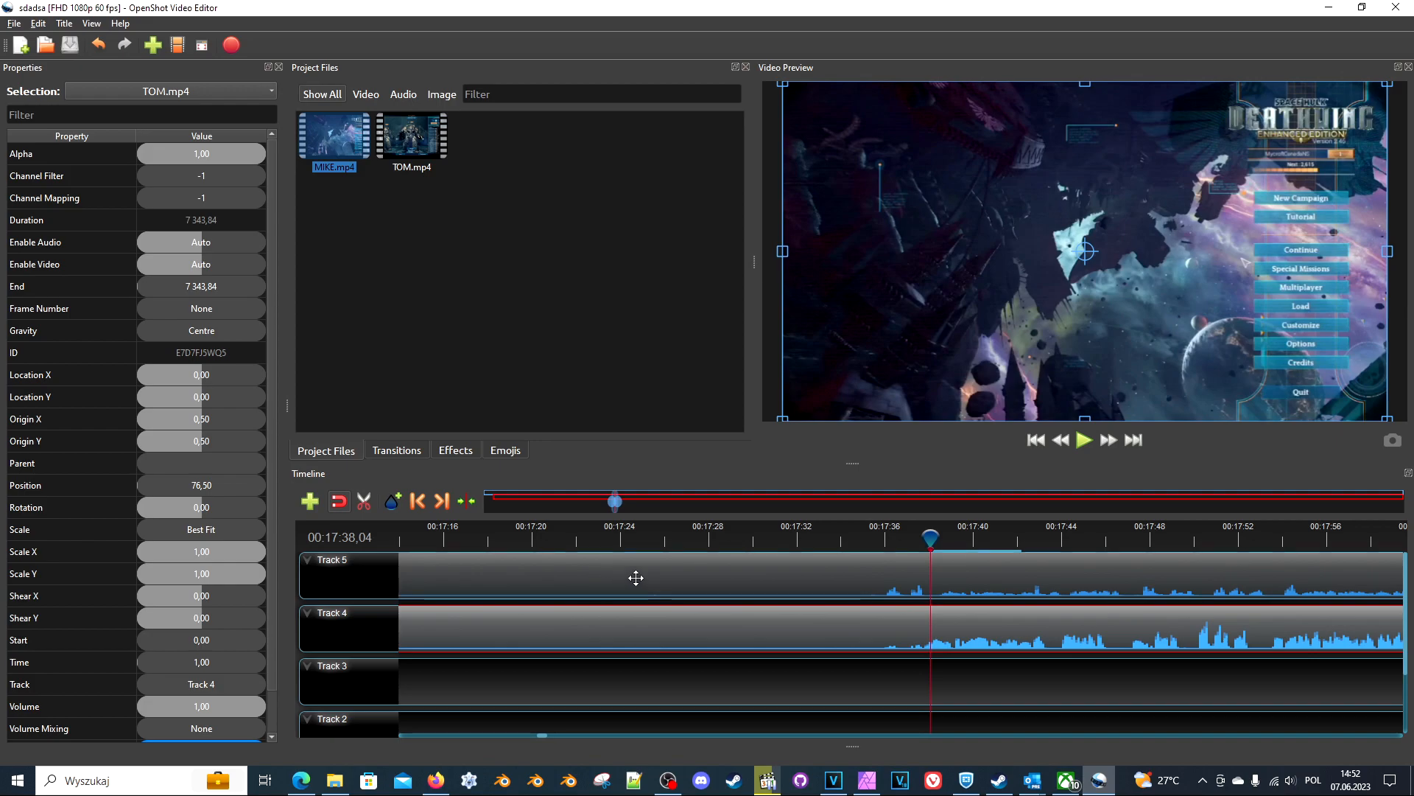
{"action": "left_click", "coordinate": [714, 569]}
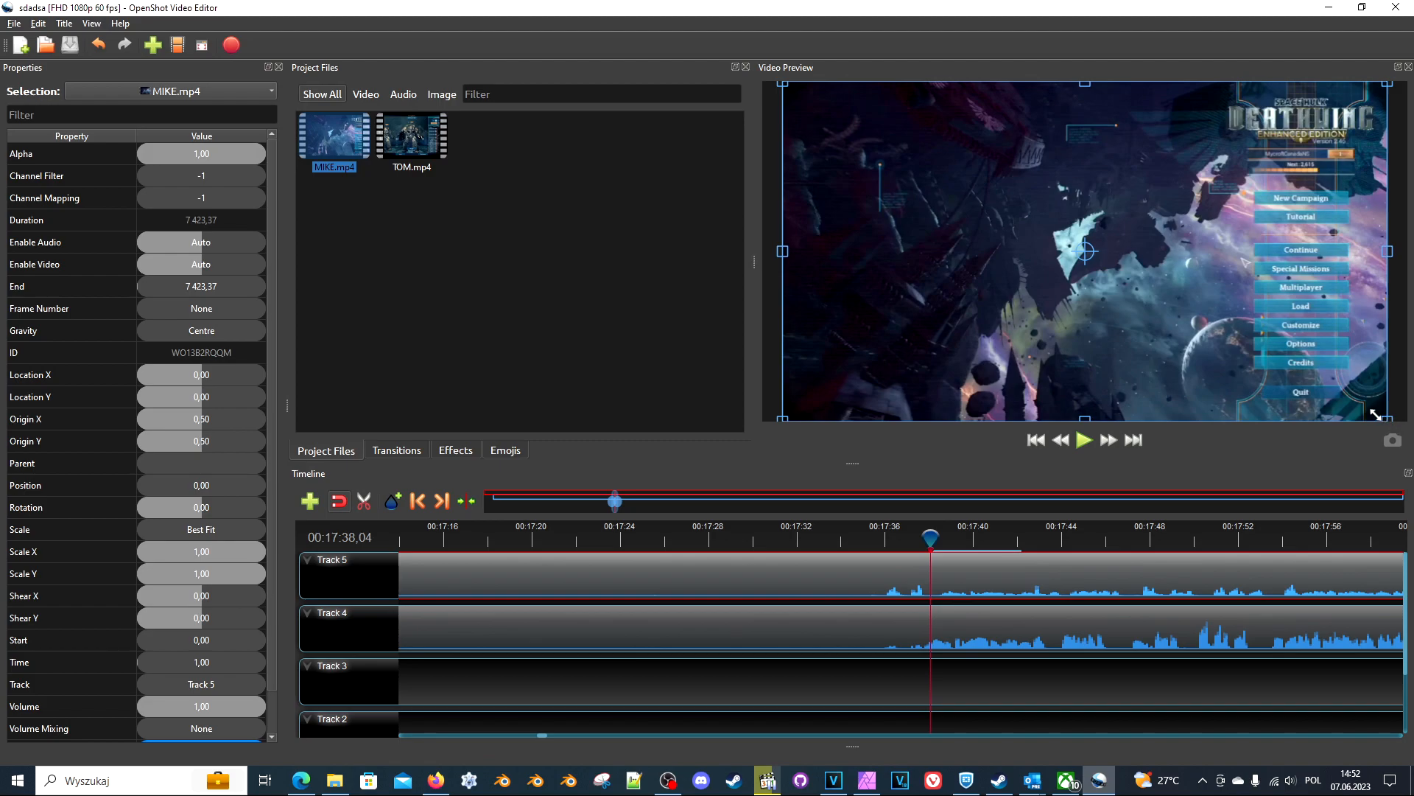
{"action": "left_click_drag", "start_coordinate": [1375, 415], "coordinate": [1373, 409]}
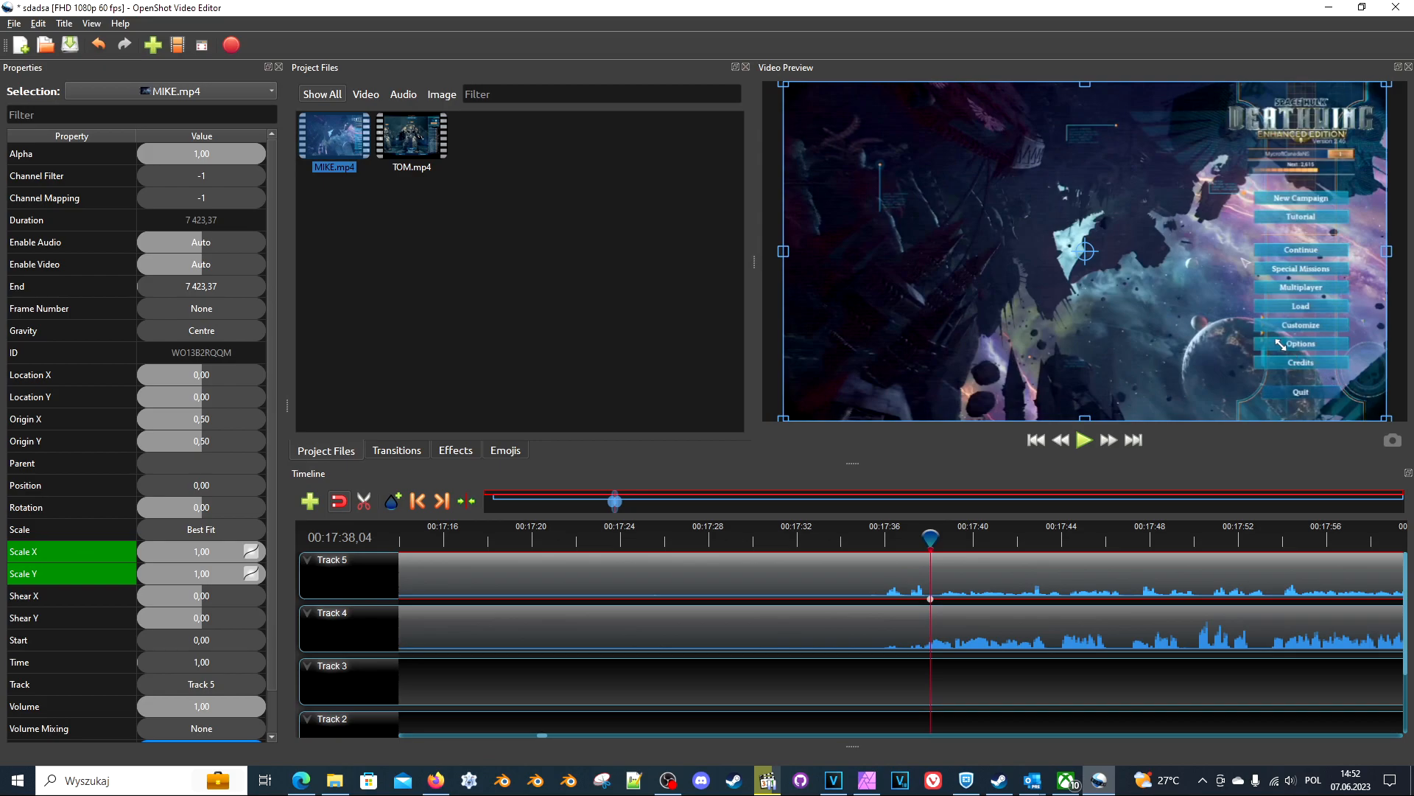
{"action": "left_click_drag", "start_coordinate": [1254, 323], "coordinate": [1197, 266]}
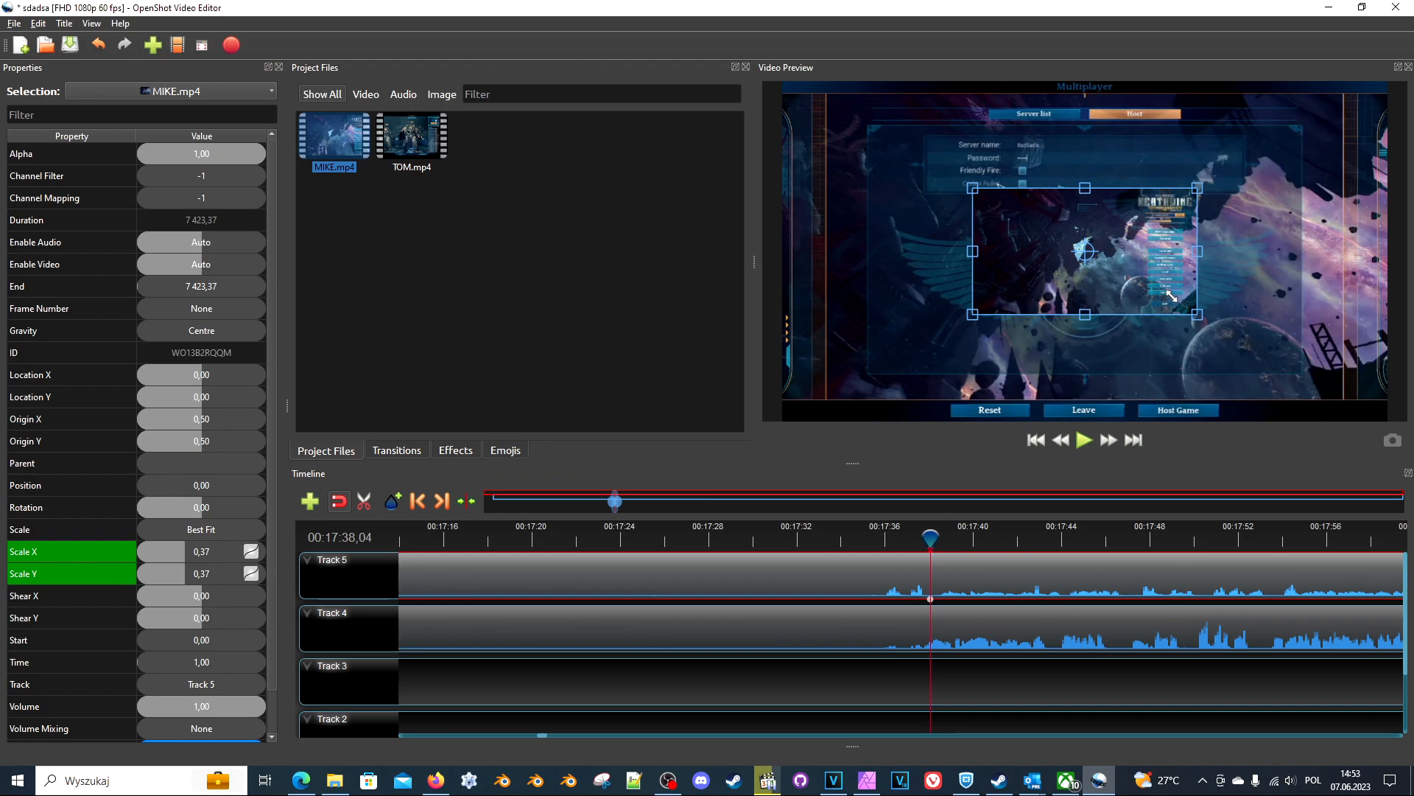
{"action": "scroll", "coordinate": [1165, 288], "scroll_direction": "down", "scroll_amount": 3}
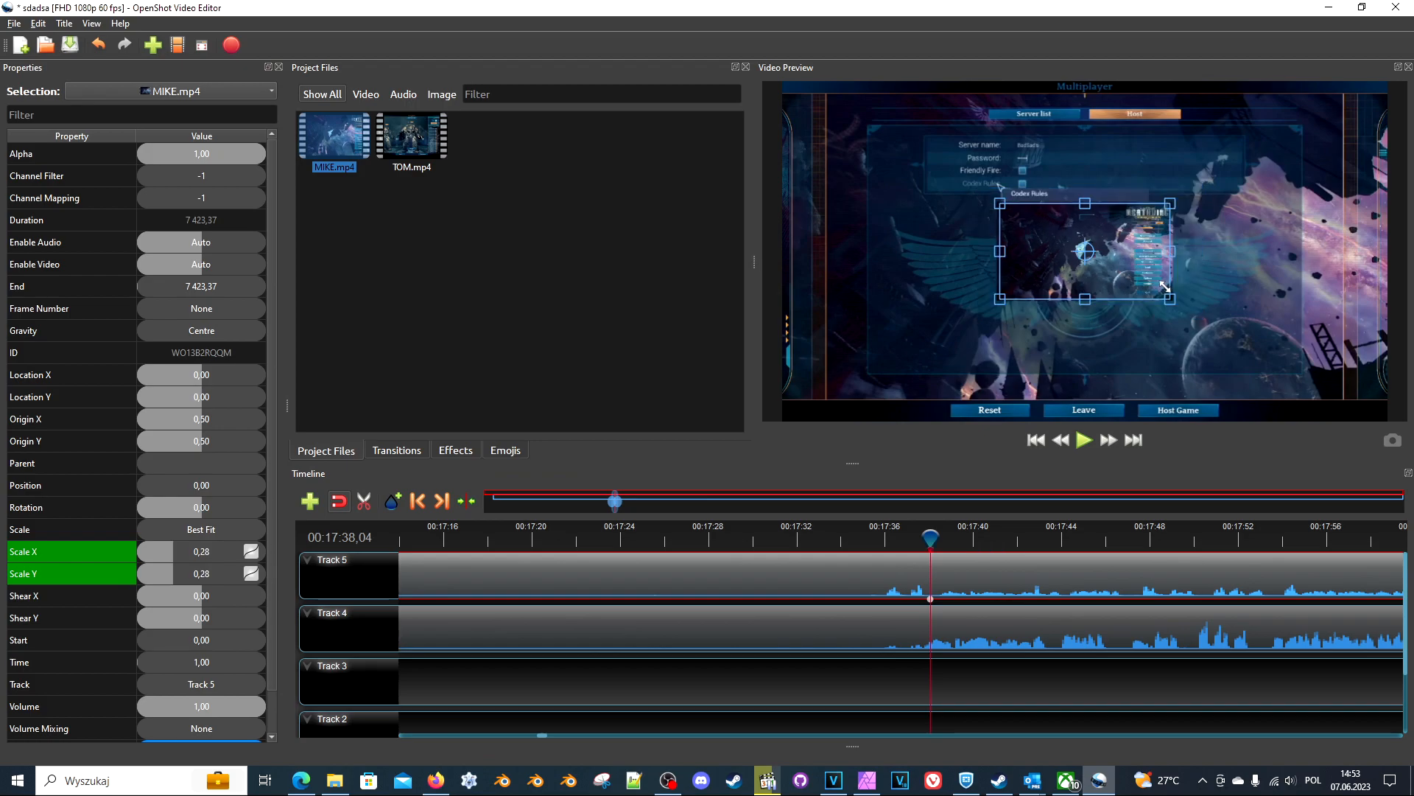
{"action": "scroll", "coordinate": [1164, 285], "scroll_direction": "down", "scroll_amount": 1}
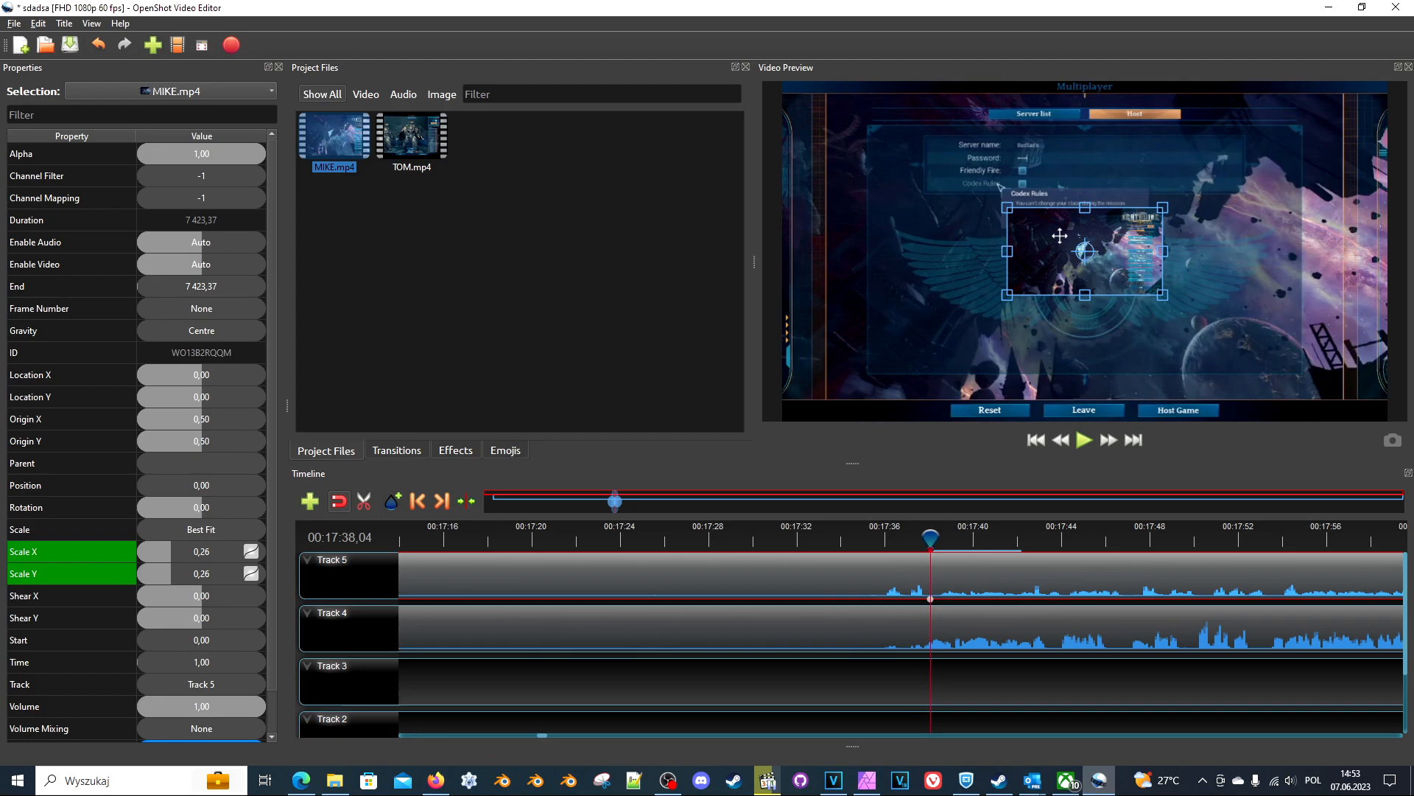
{"action": "left_click", "coordinate": [1018, 221]}
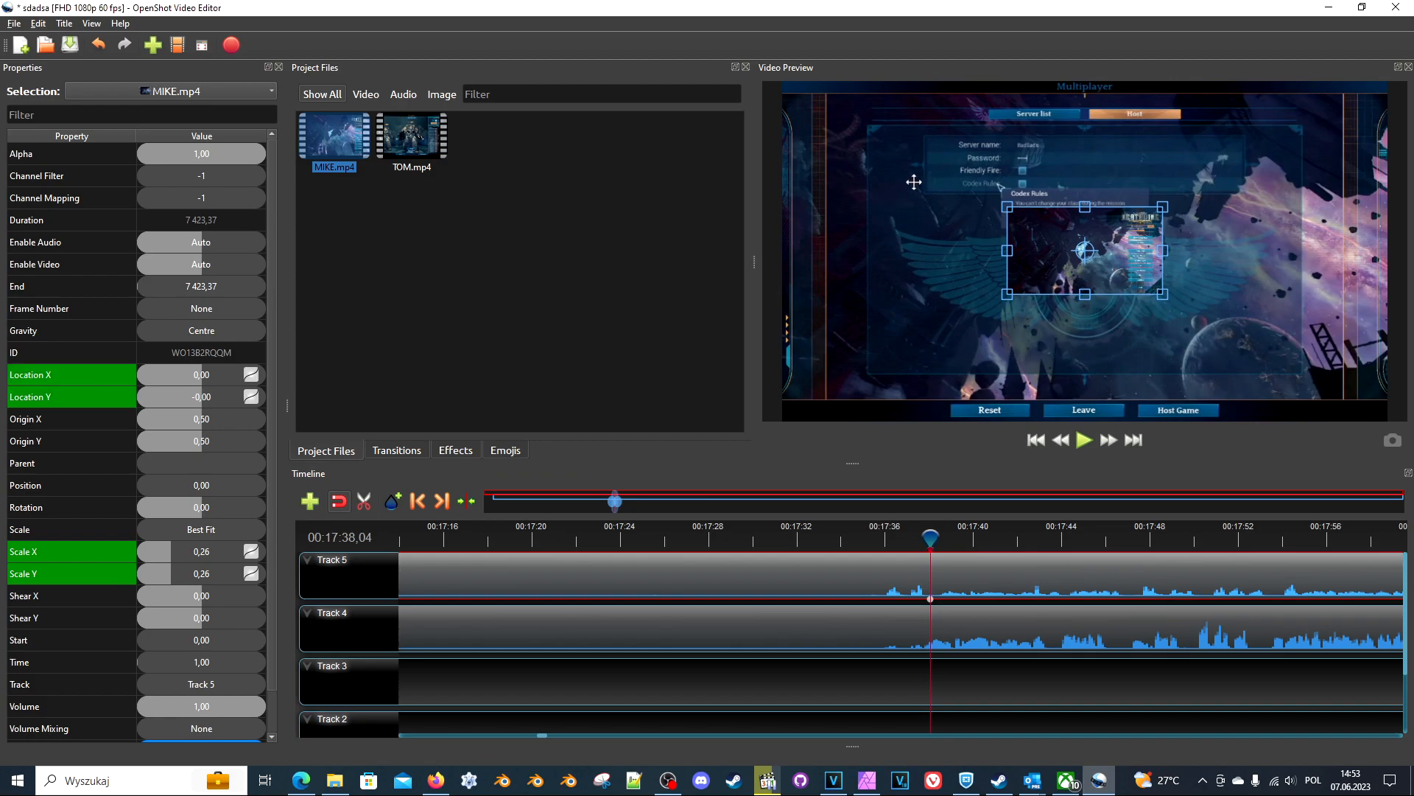
{"action": "left_click_drag", "start_coordinate": [906, 180], "coordinate": [821, 120]}
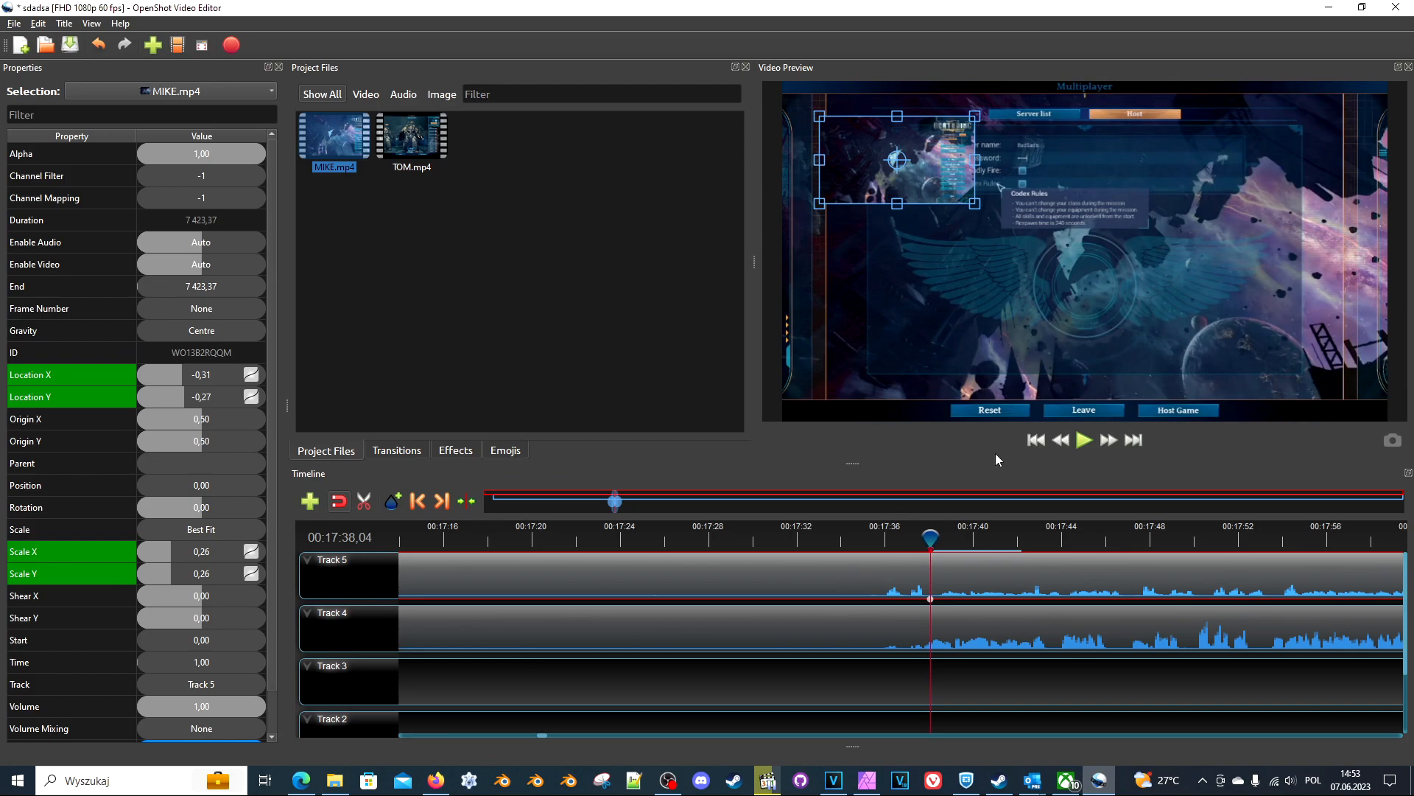
Play the picture-in-picture from about 00:17:36 and again from about 00:17:28 to compare both recordings
{"action": "left_click", "coordinate": [880, 537]}
{"action": "key", "text": "space"}
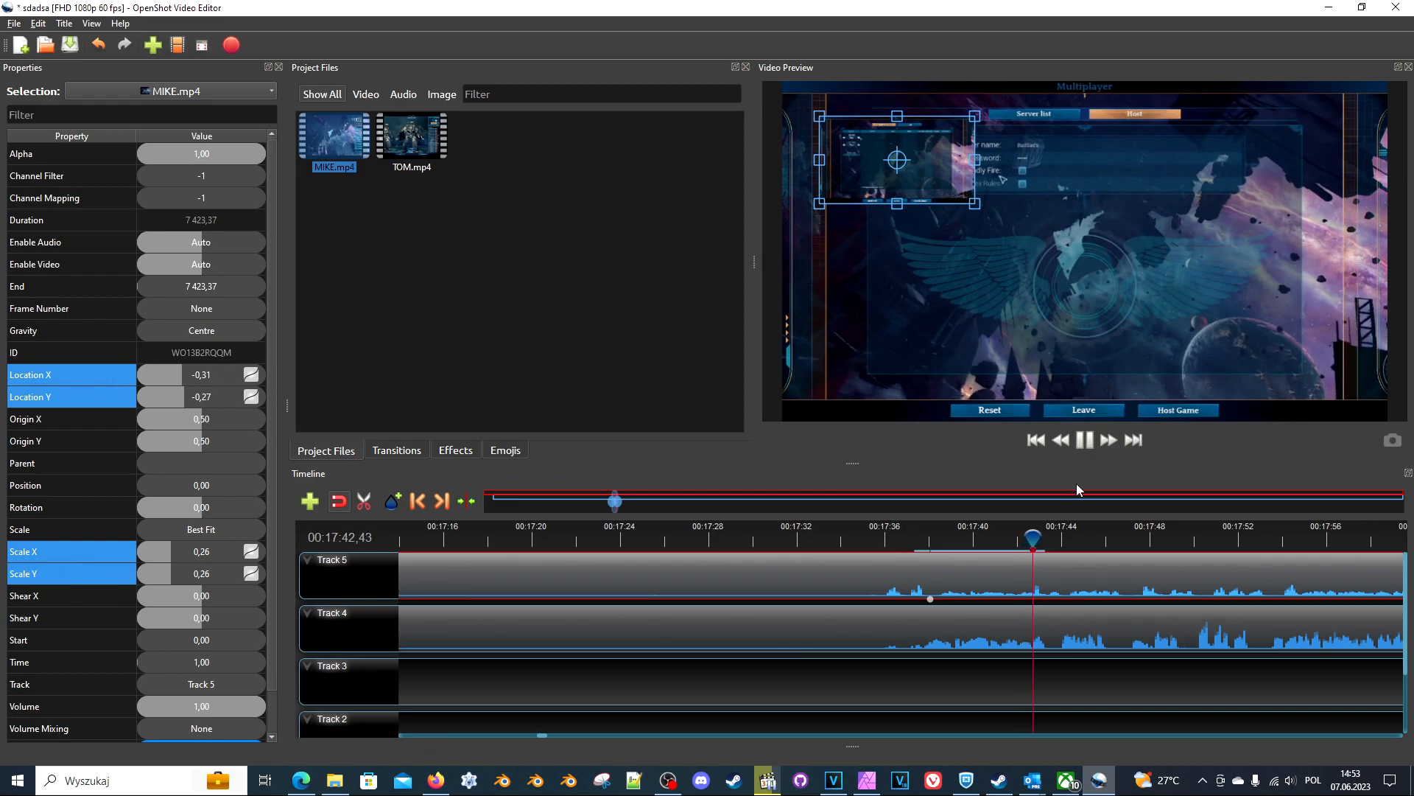
{"action": "key", "text": "space"}
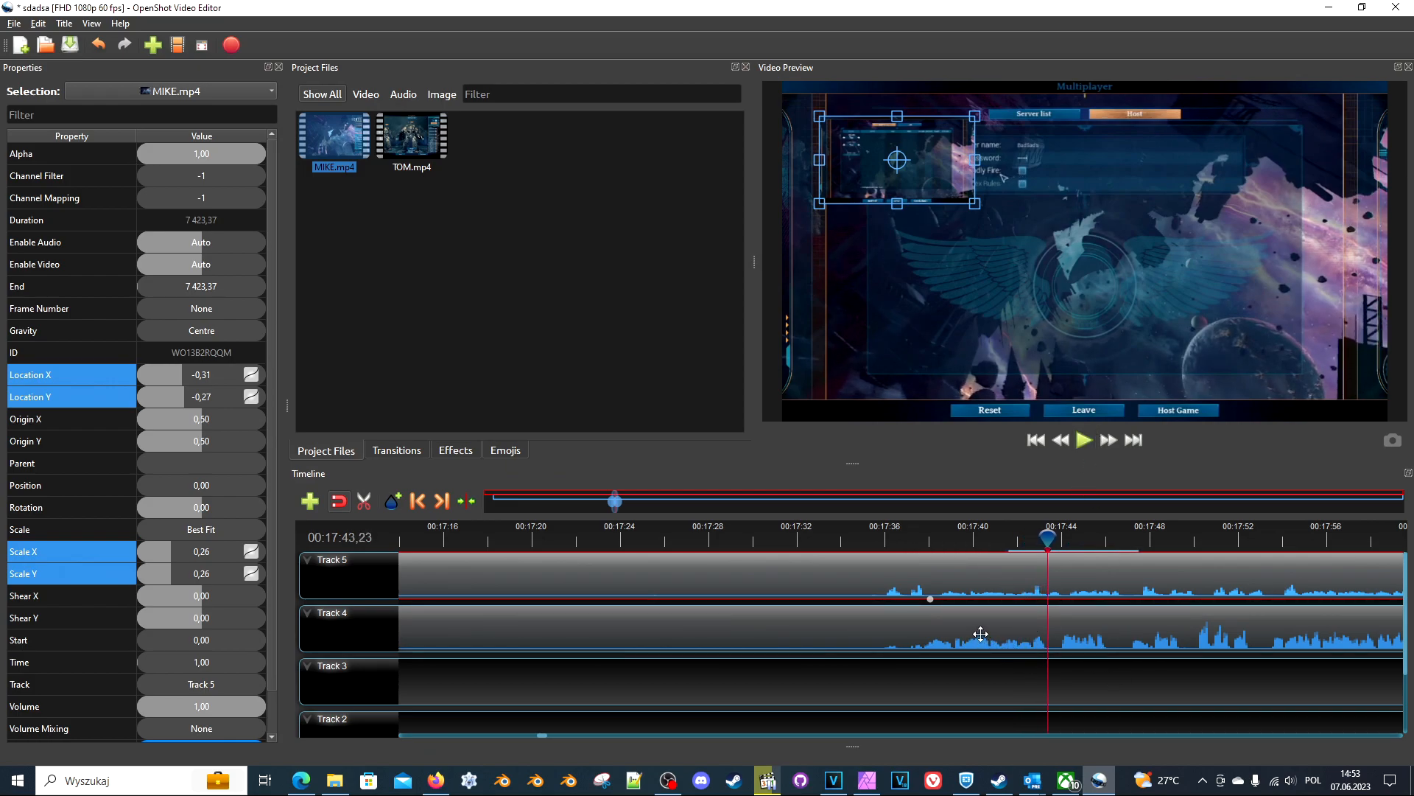
{"action": "left_click", "coordinate": [710, 538]}
{"action": "key", "text": "space"}
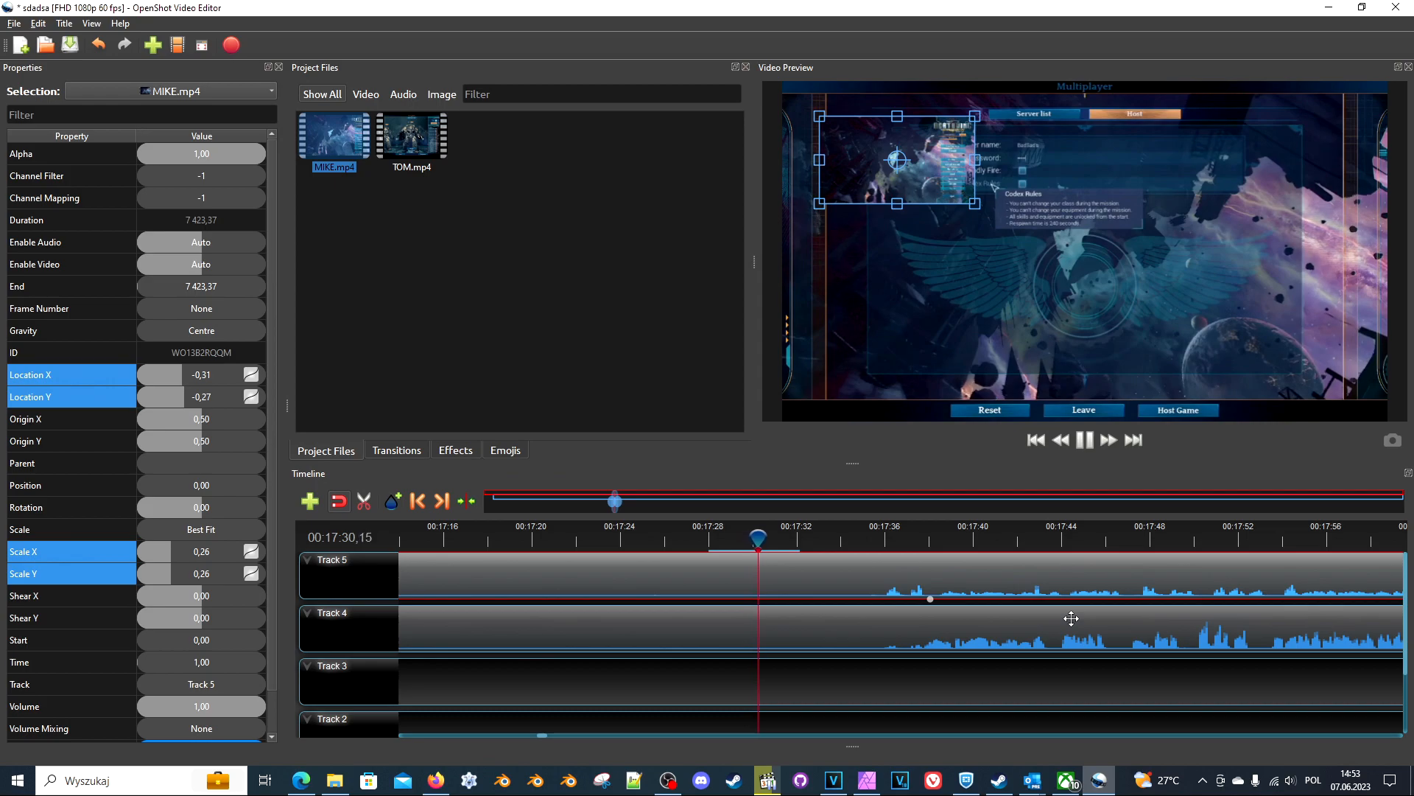
{"action": "key", "text": "space"}
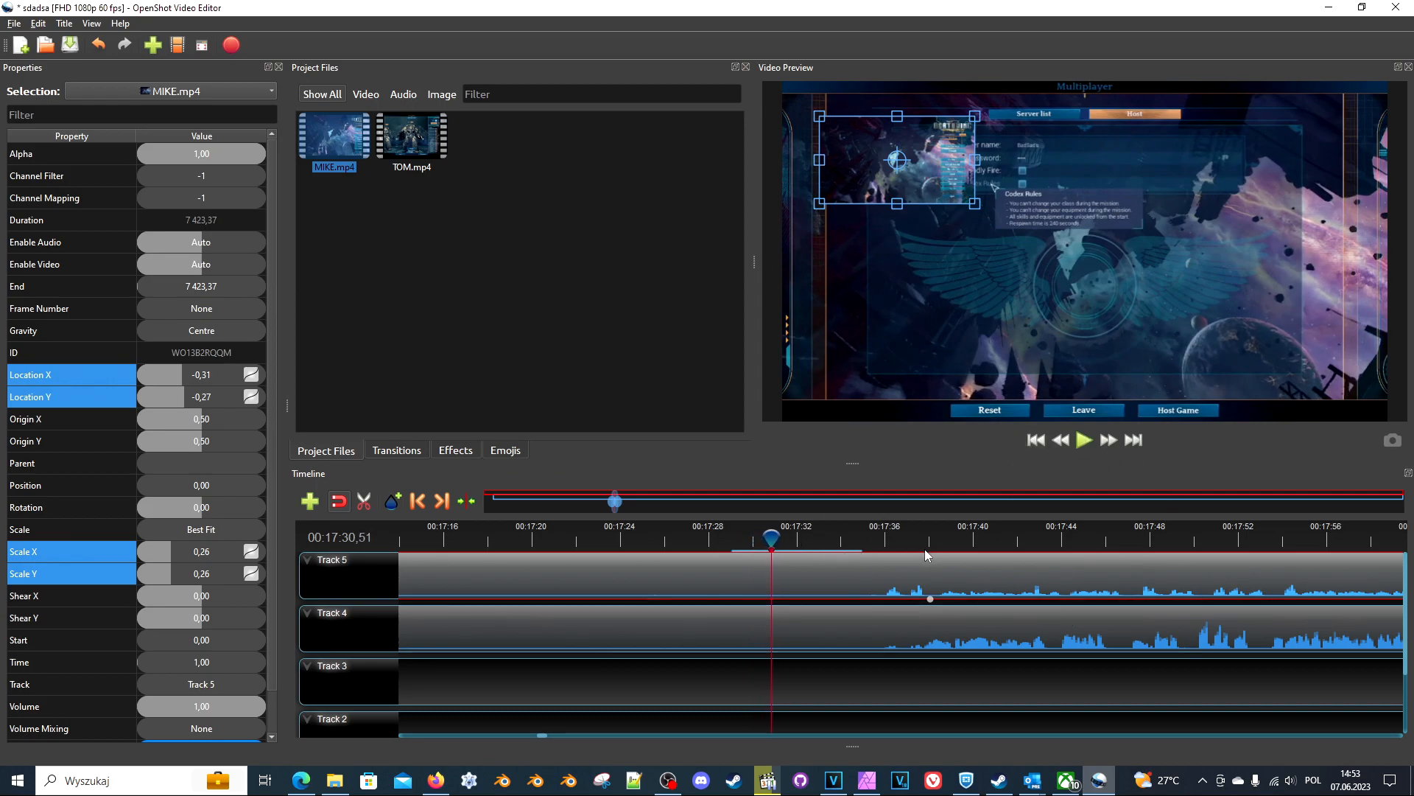
Check both recordings at several points between about 00:18:28 and 00:21:15, and play them from the last point
{"action": "scroll", "coordinate": [918, 576], "scroll_direction": "down", "scroll_amount": 3}
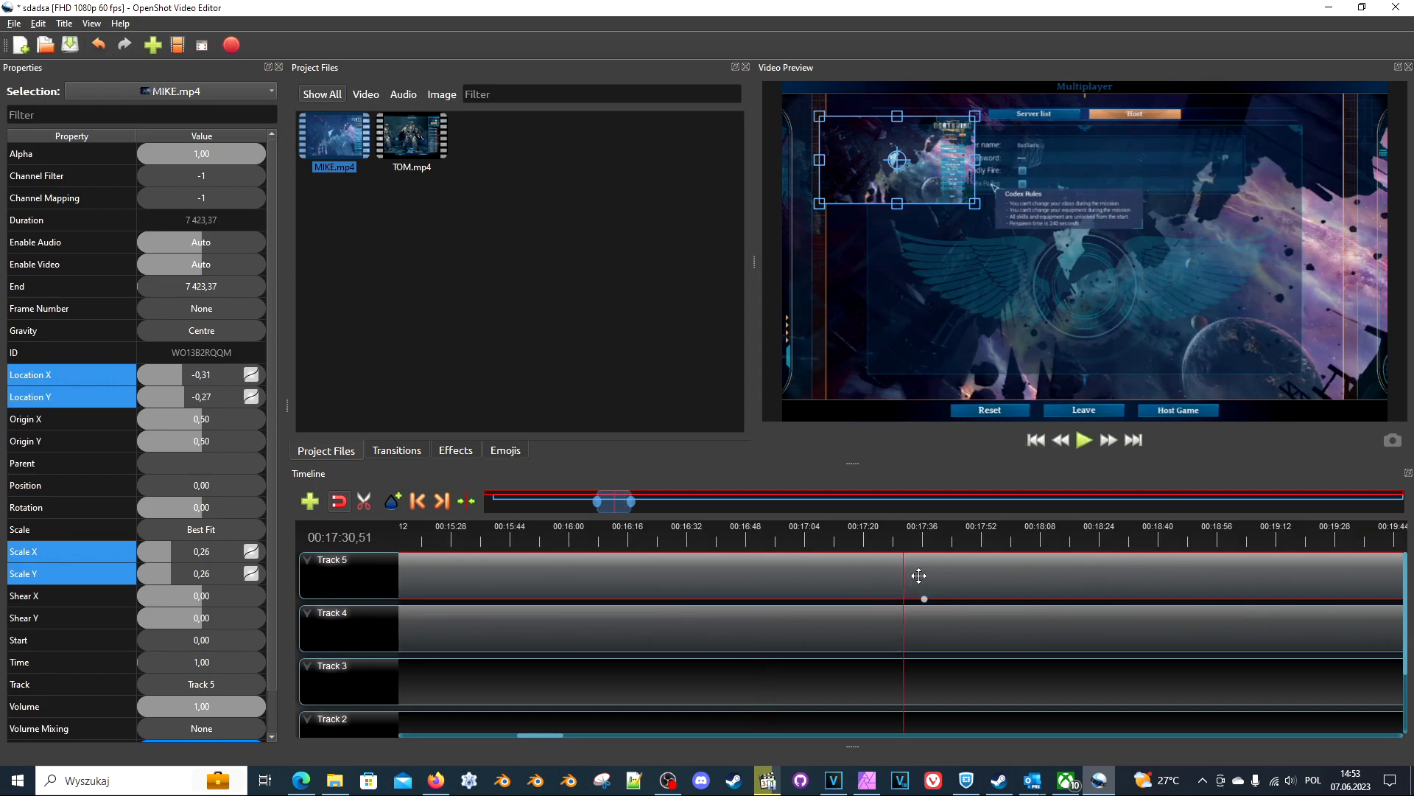
{"action": "scroll", "coordinate": [918, 575], "scroll_direction": "down", "scroll_amount": 3}
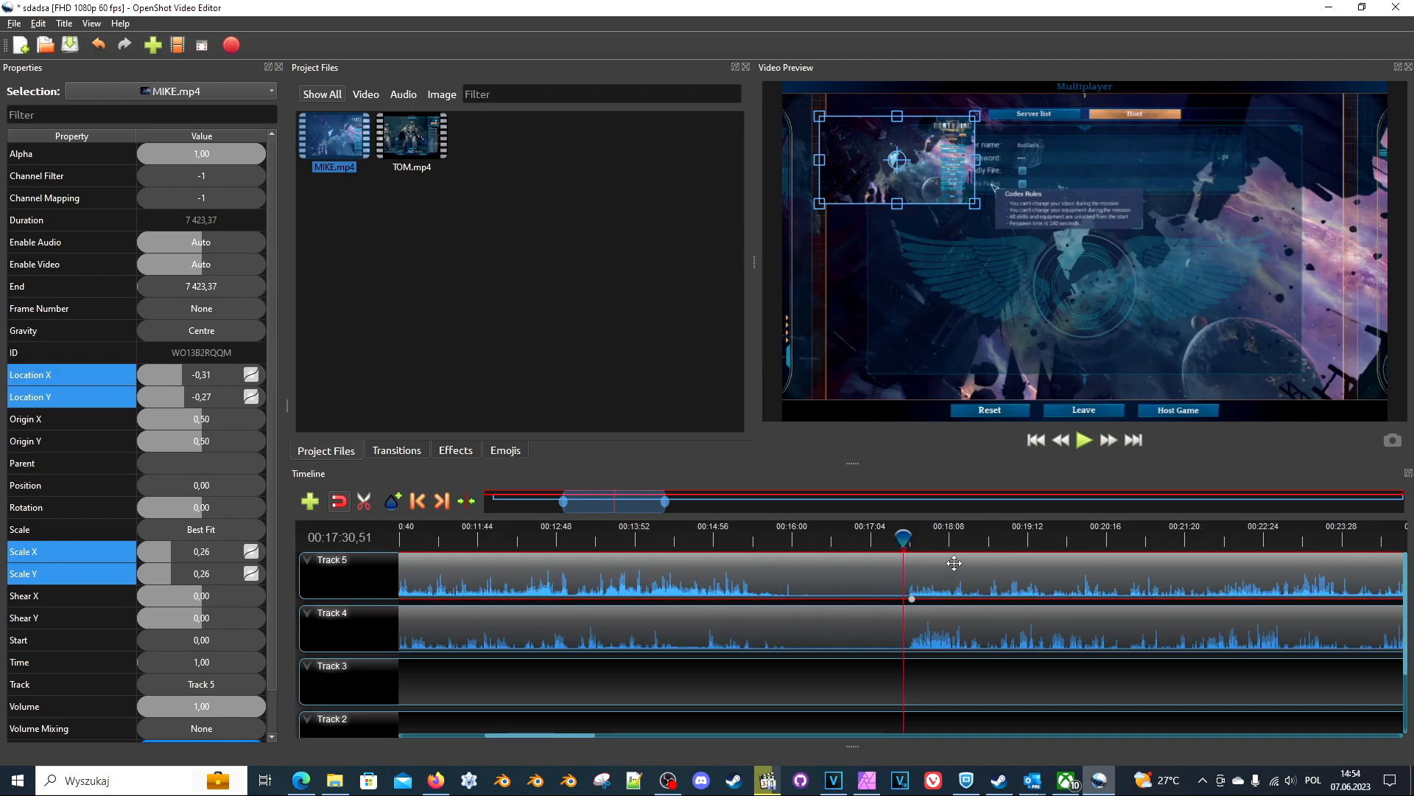
{"action": "left_click", "coordinate": [976, 540]}
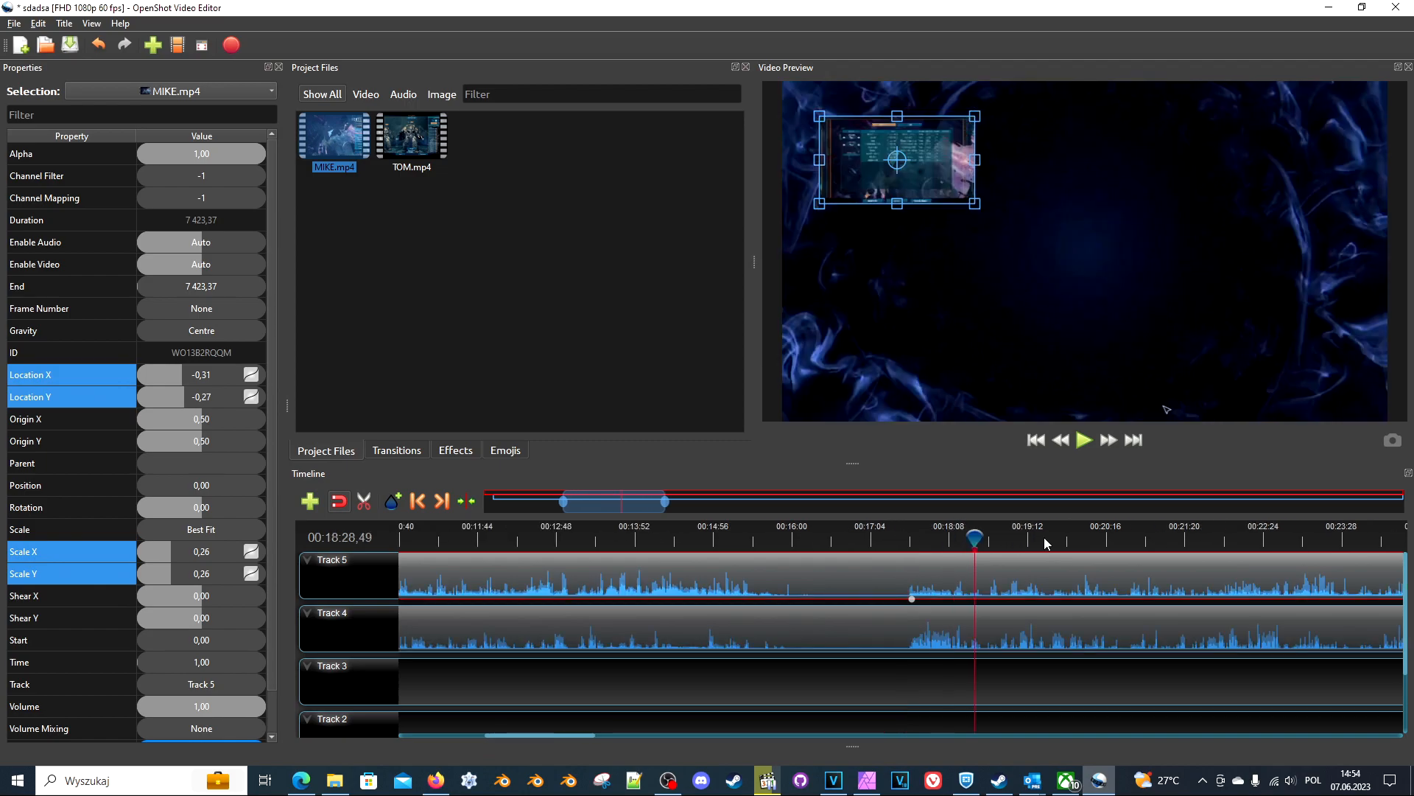
{"action": "left_click", "coordinate": [1046, 541]}
{"action": "left_click", "coordinate": [1125, 533]}
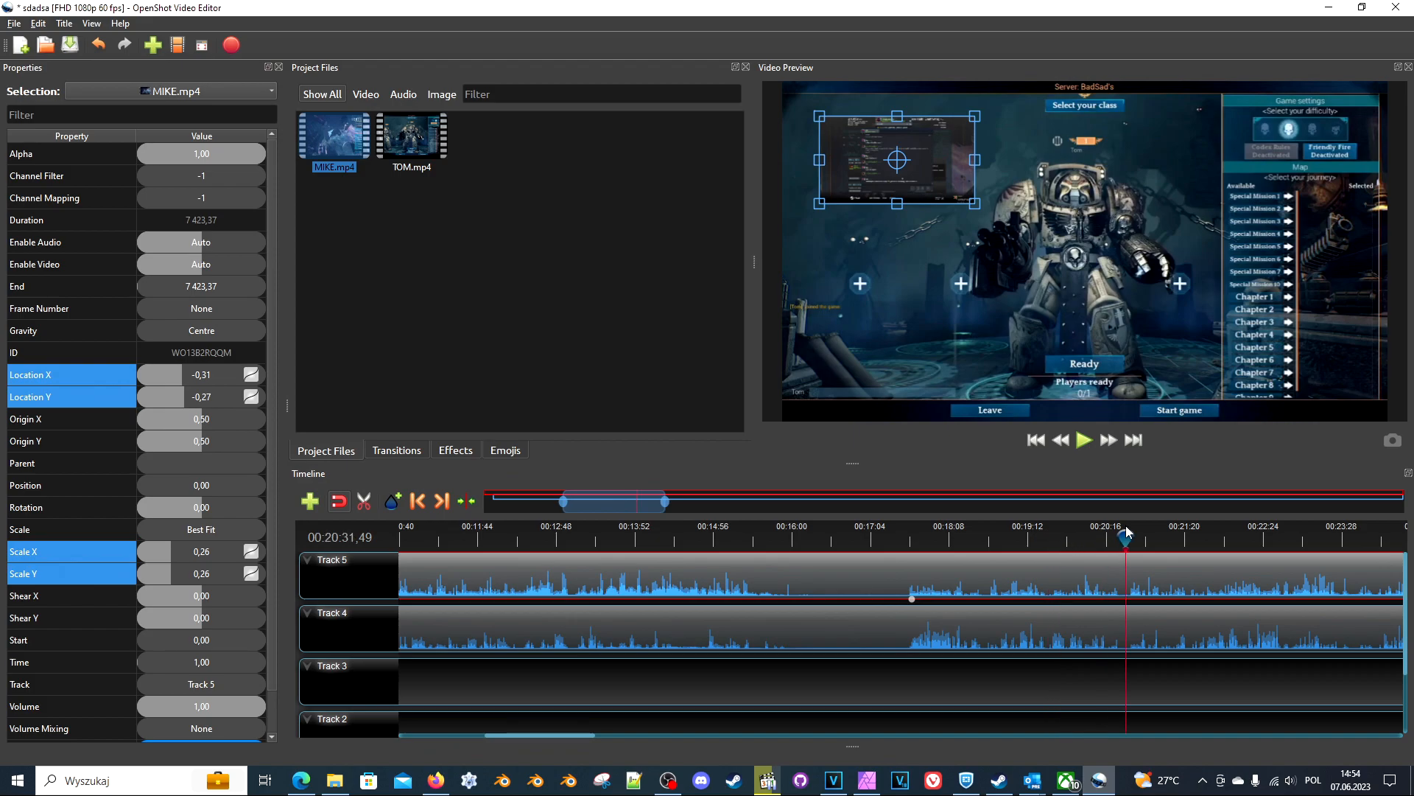
{"action": "left_click", "coordinate": [1179, 540]}
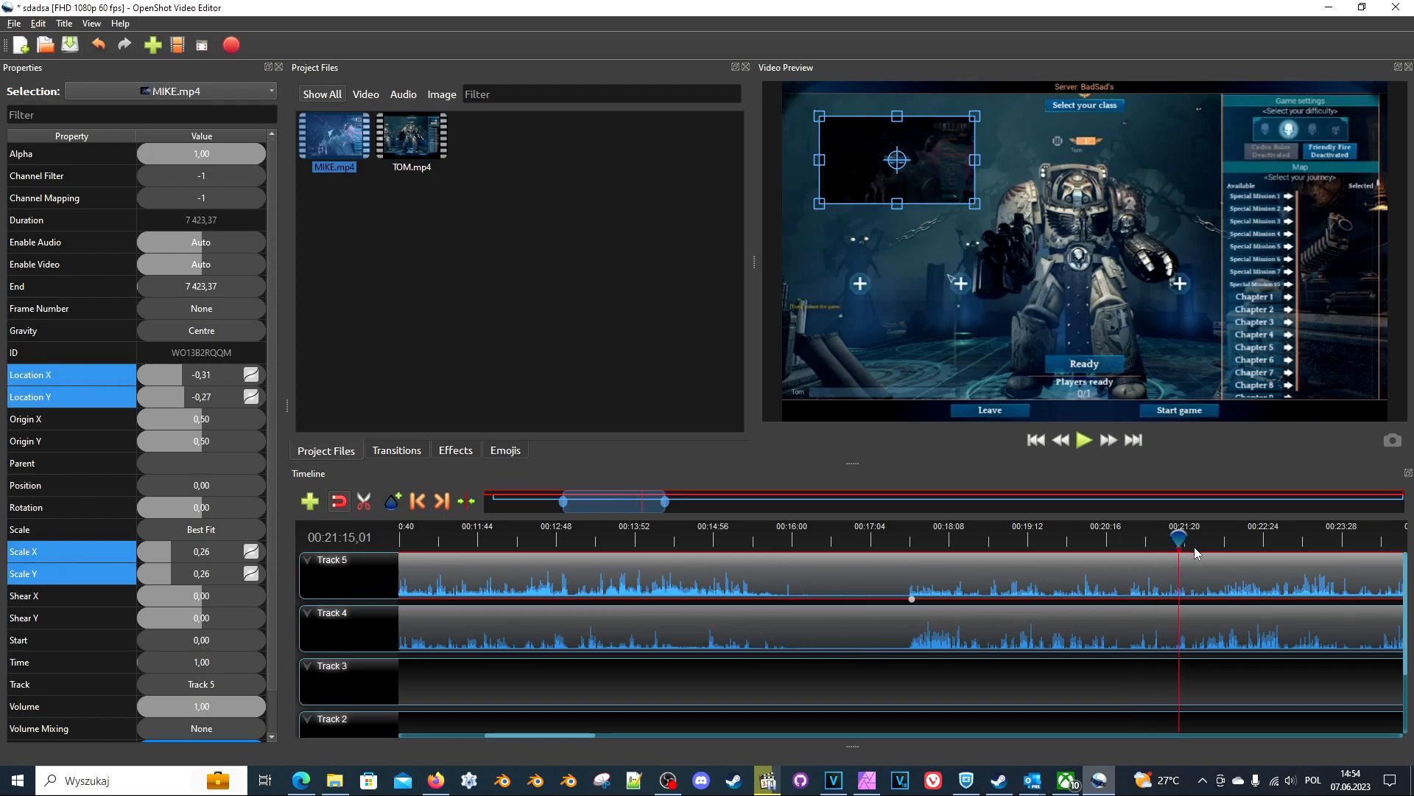
{"action": "scroll", "coordinate": [1194, 571], "scroll_direction": "down", "scroll_amount": 2}
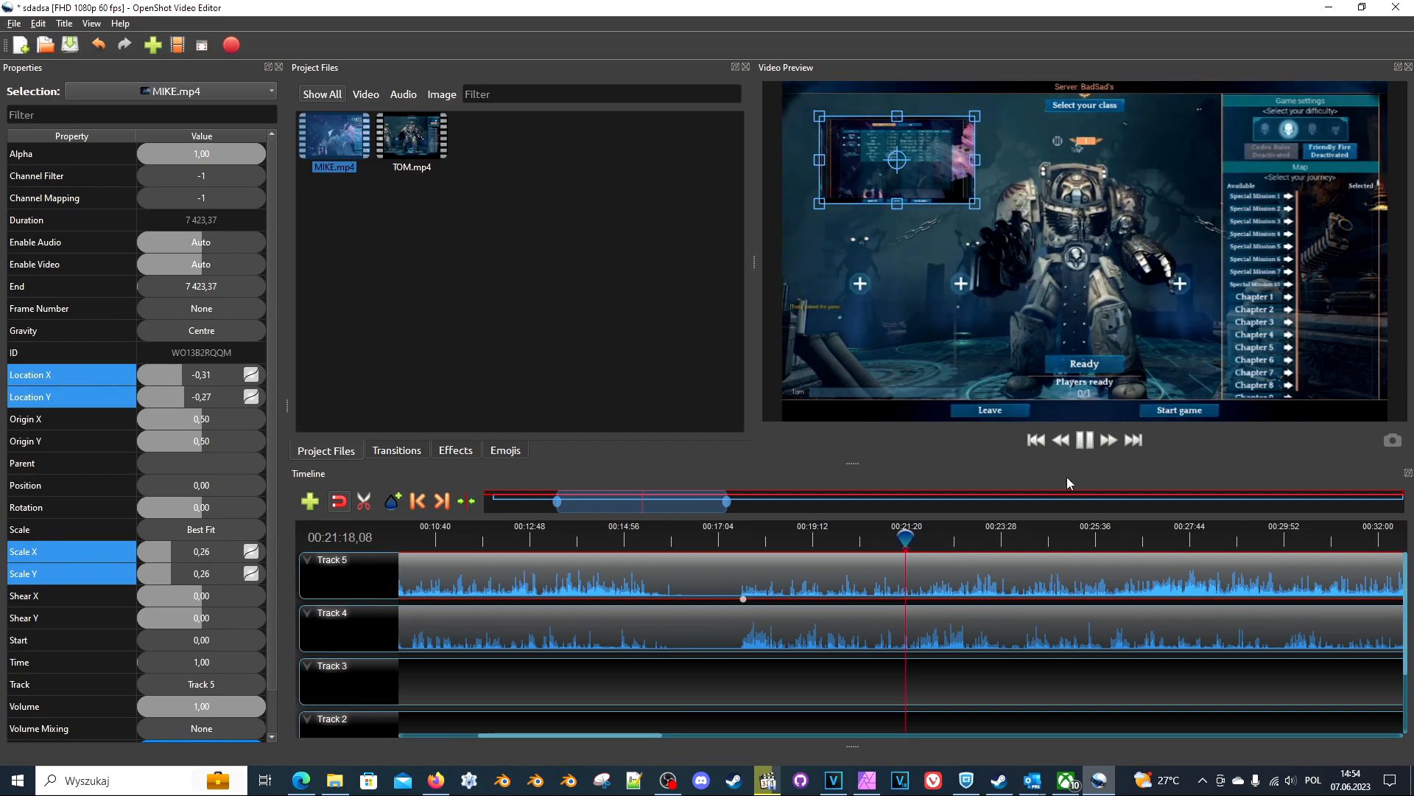
{"action": "left_click", "coordinate": [1087, 443]}
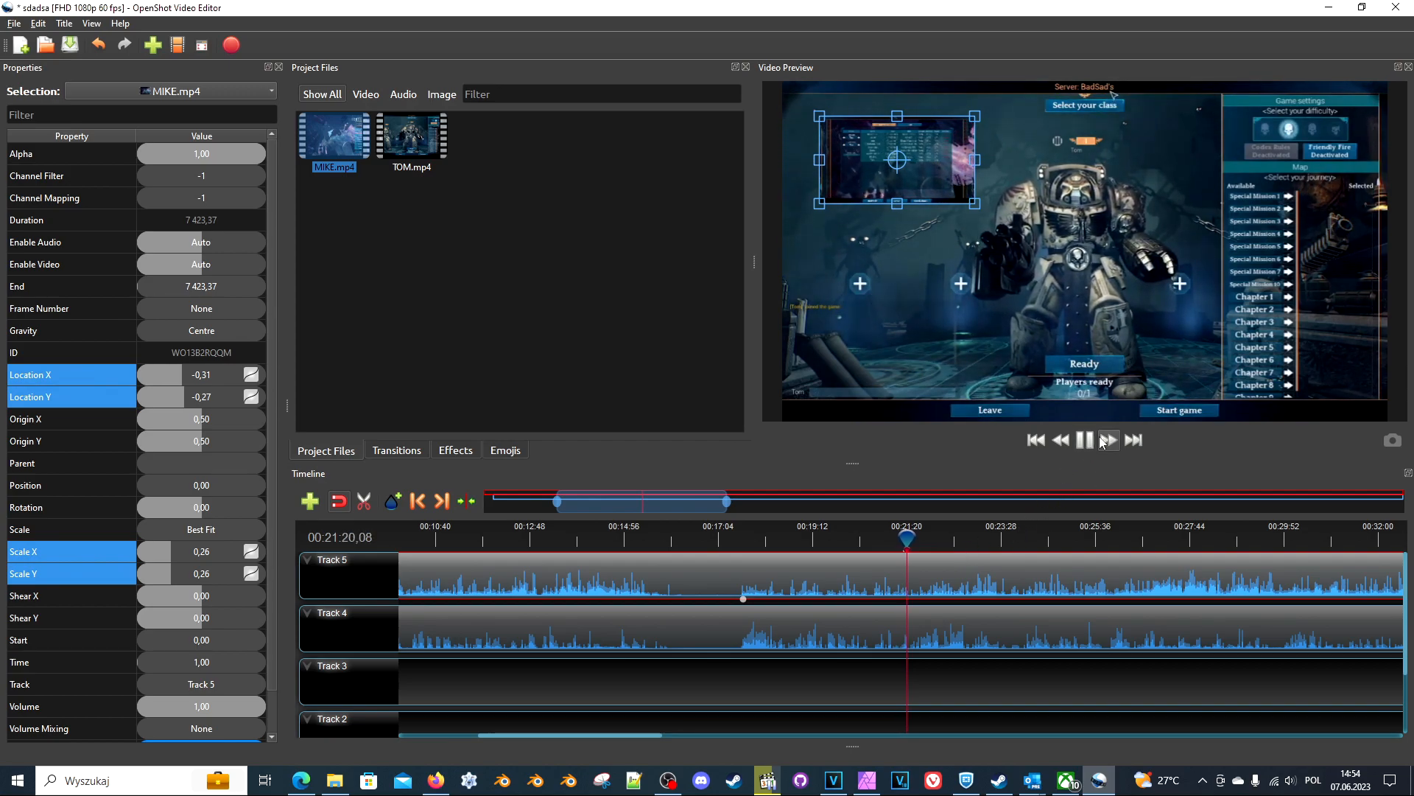
Play both recordings from about 00:28:30 to check their synchronization during gameplay
{"action": "scroll", "coordinate": [1015, 565], "scroll_direction": "down", "scroll_amount": 3}
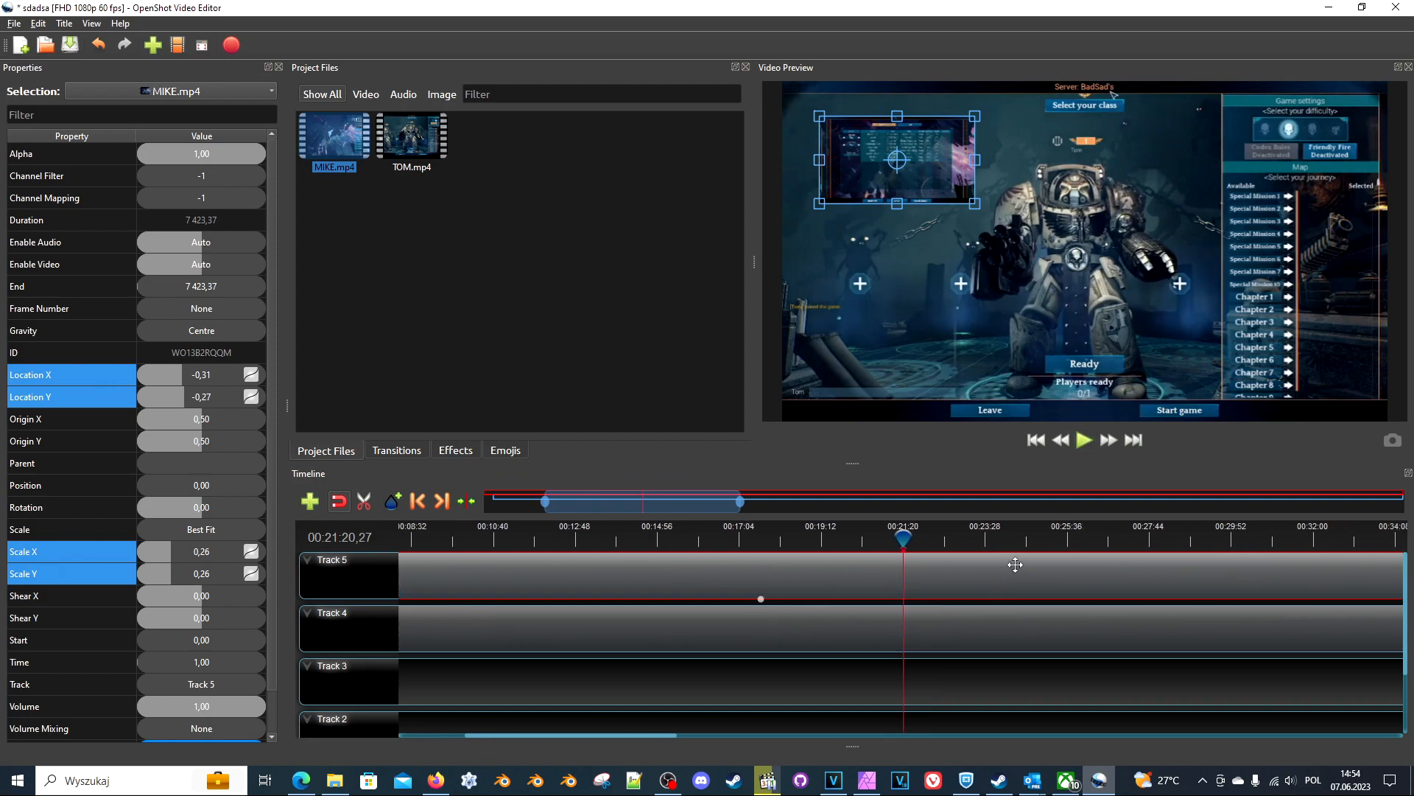
{"action": "scroll", "coordinate": [1015, 563], "scroll_direction": "down", "scroll_amount": 2}
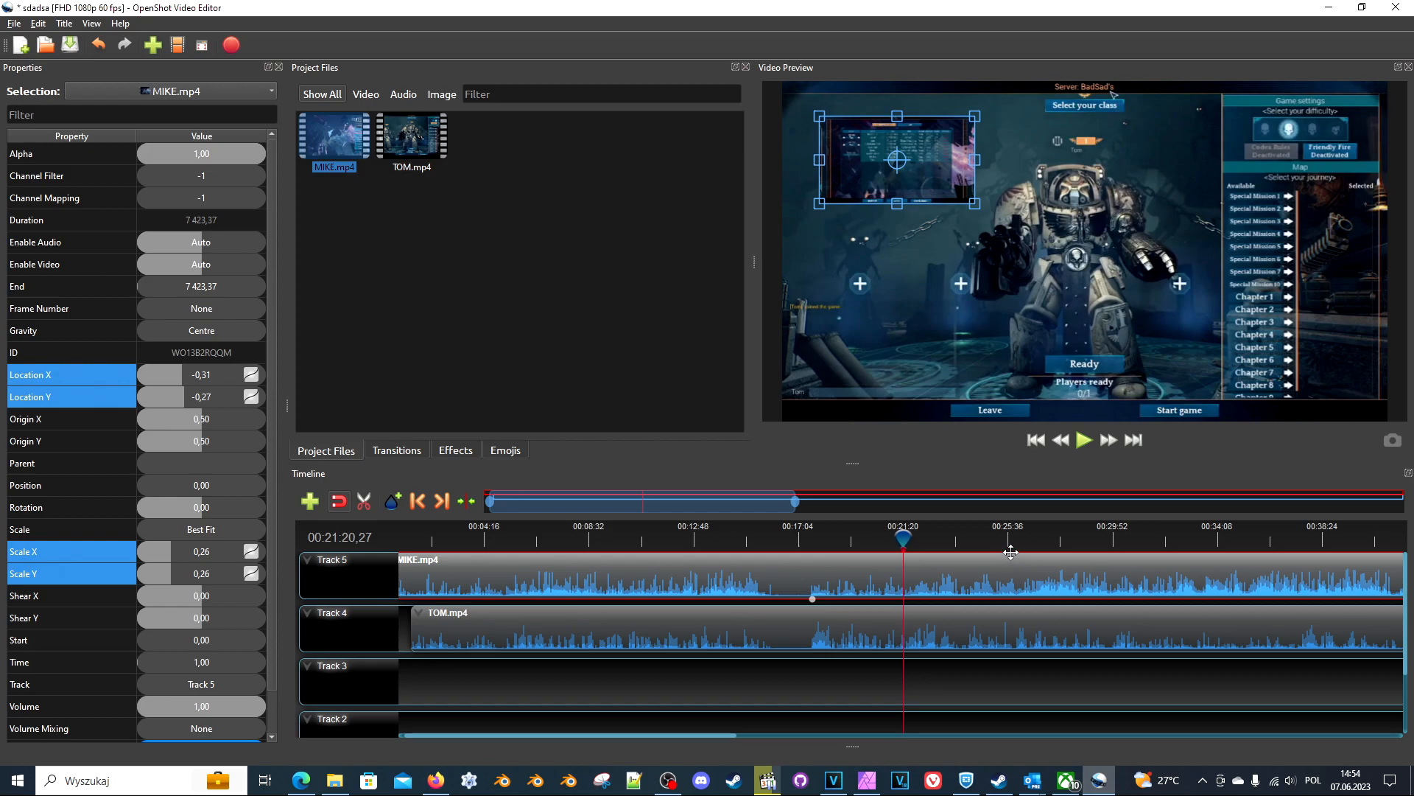
{"action": "scroll", "coordinate": [1013, 557], "scroll_direction": "down", "scroll_amount": 2}
{"action": "scroll", "coordinate": [1011, 553], "scroll_direction": "down", "scroll_amount": 2}
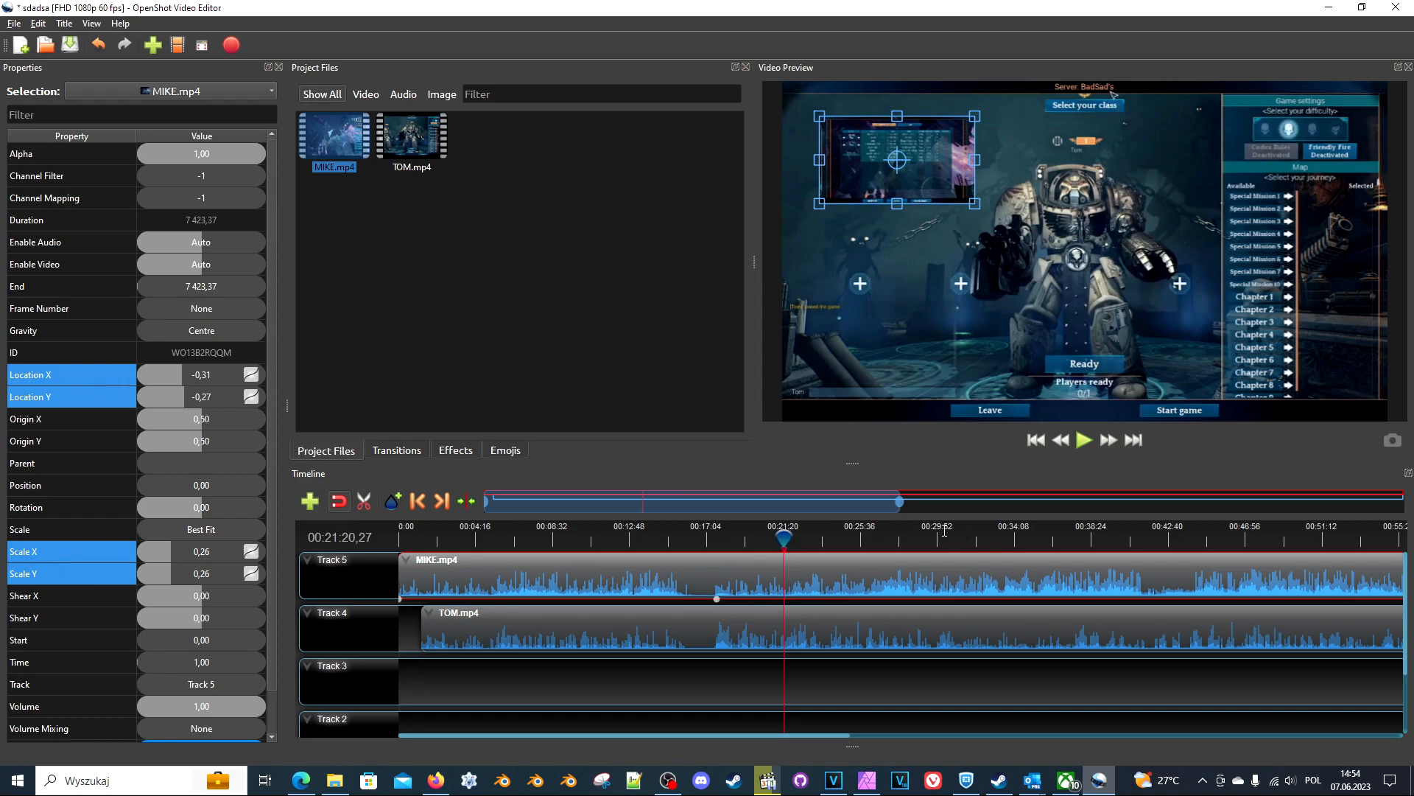
{"action": "left_click", "coordinate": [912, 538]}
{"action": "key", "text": "space"}
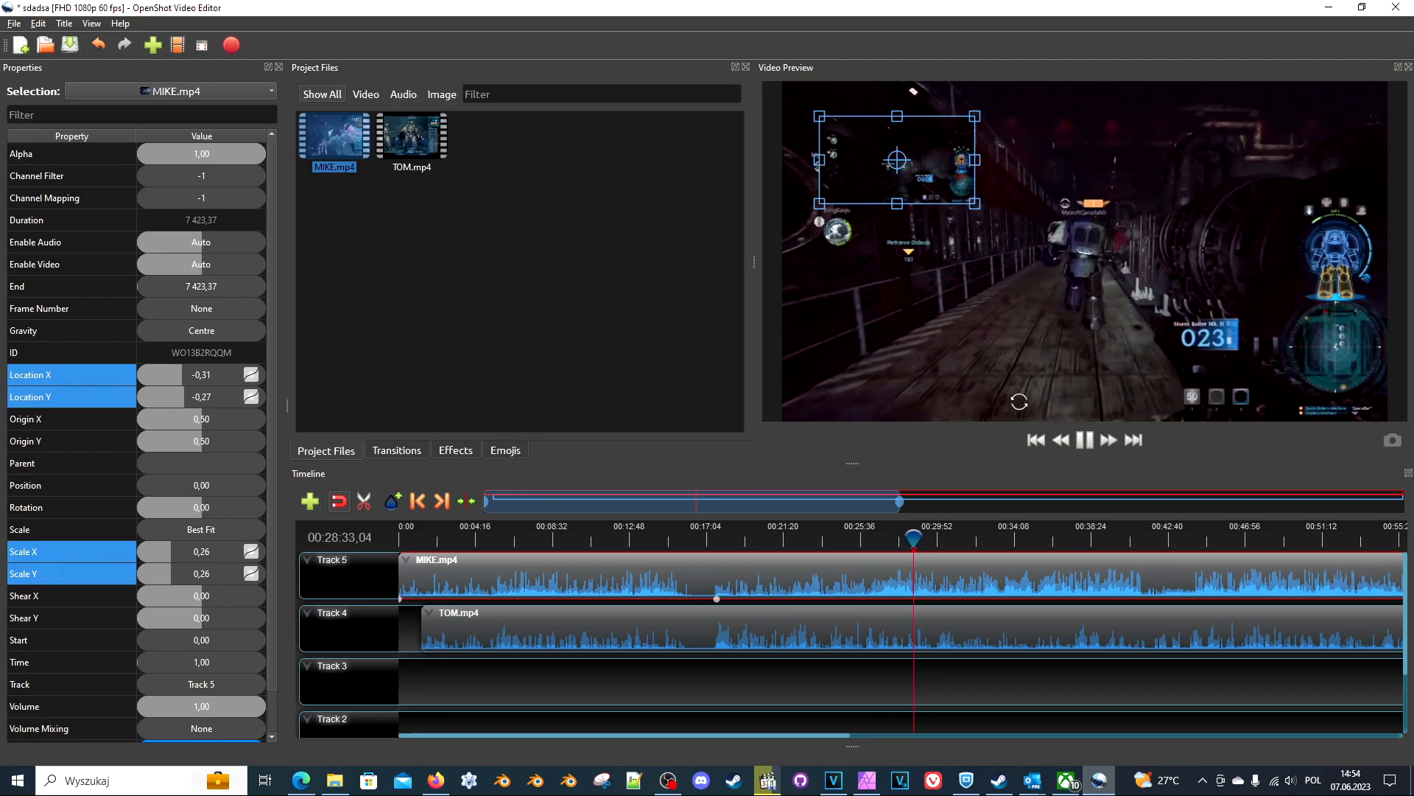
{"action": "left_click", "coordinate": [1089, 442]}
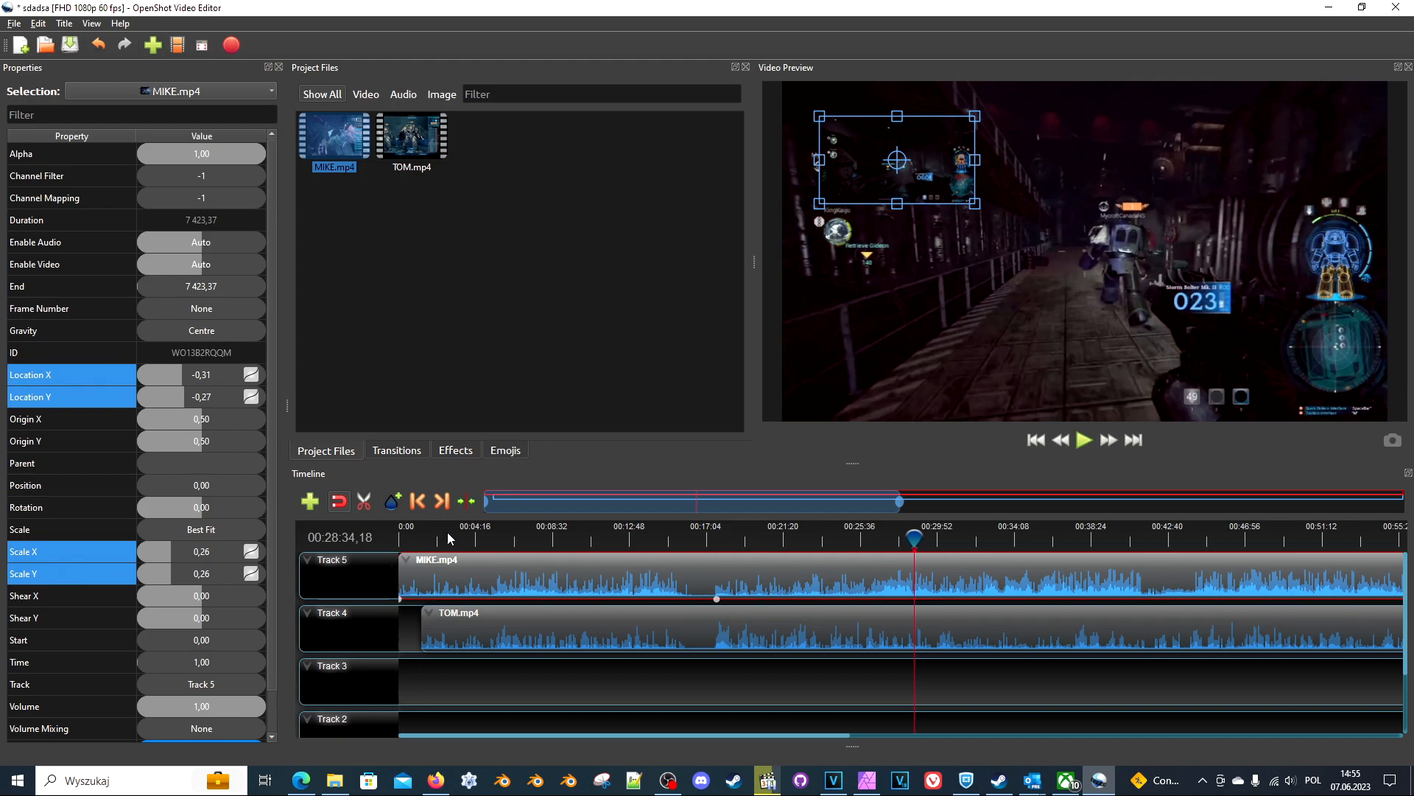
Set the volume of the MIKE.mp4 clip to 0 at about 00:28:34
{"action": "right_click", "coordinate": [536, 574]}
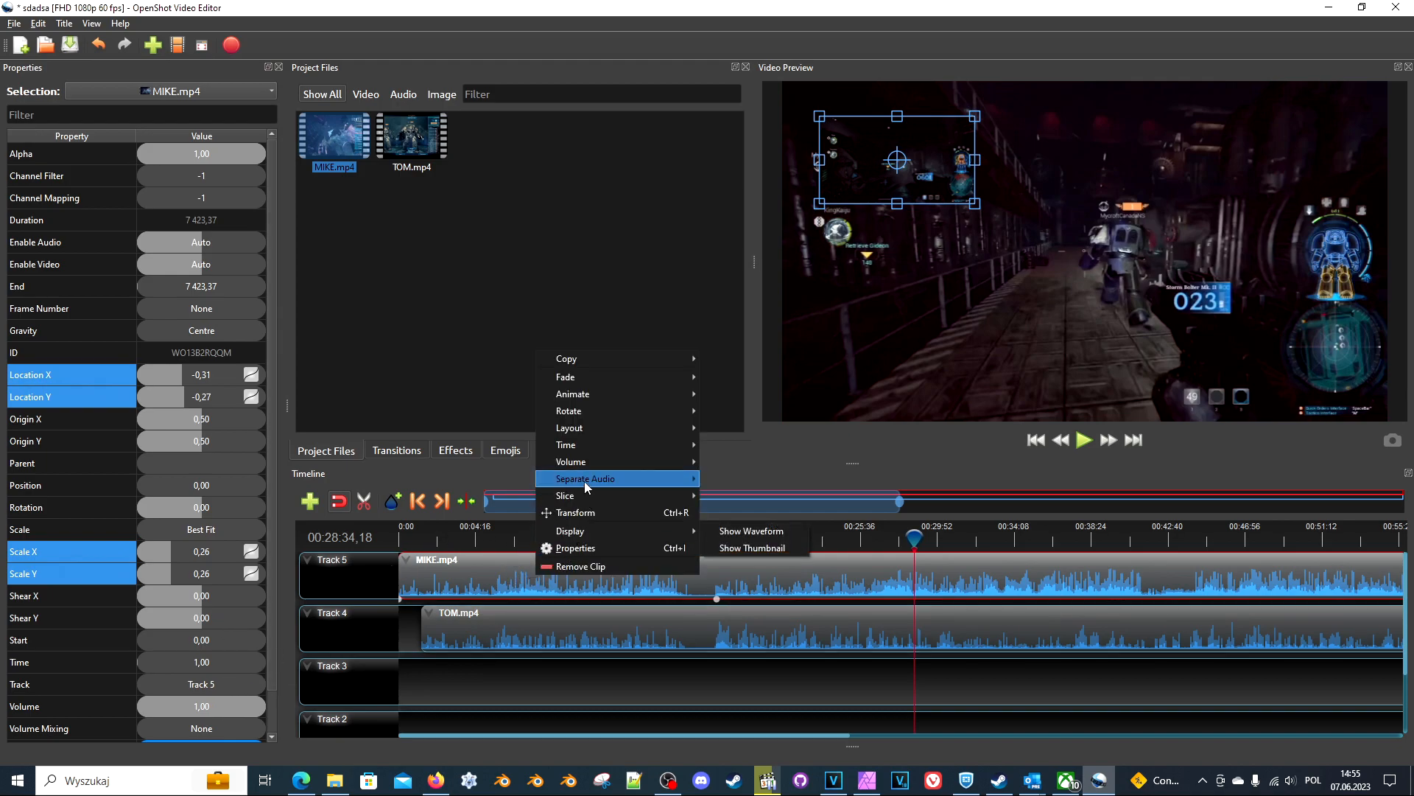
{"action": "mouse_move", "coordinate": [590, 461]}
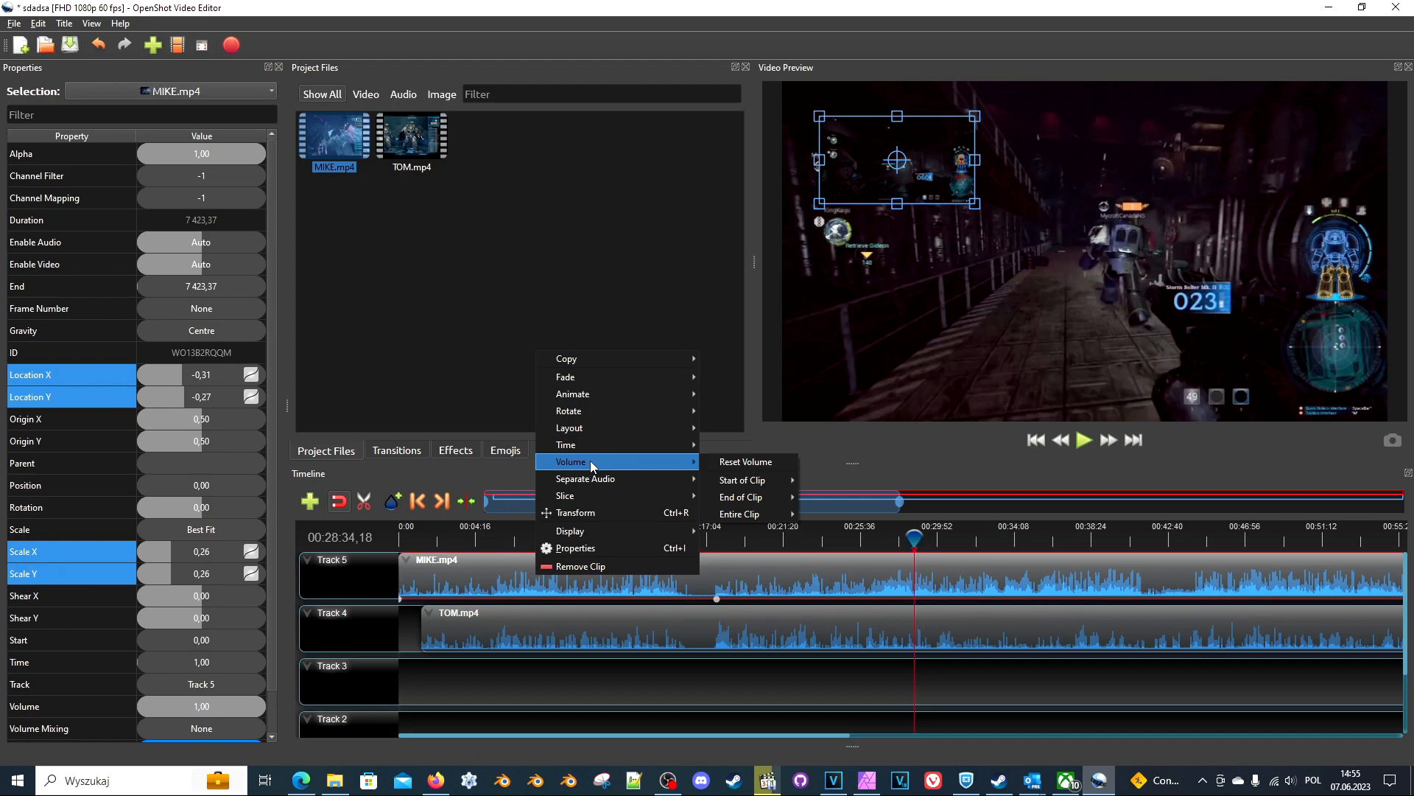
{"action": "left_click", "coordinate": [585, 547]}
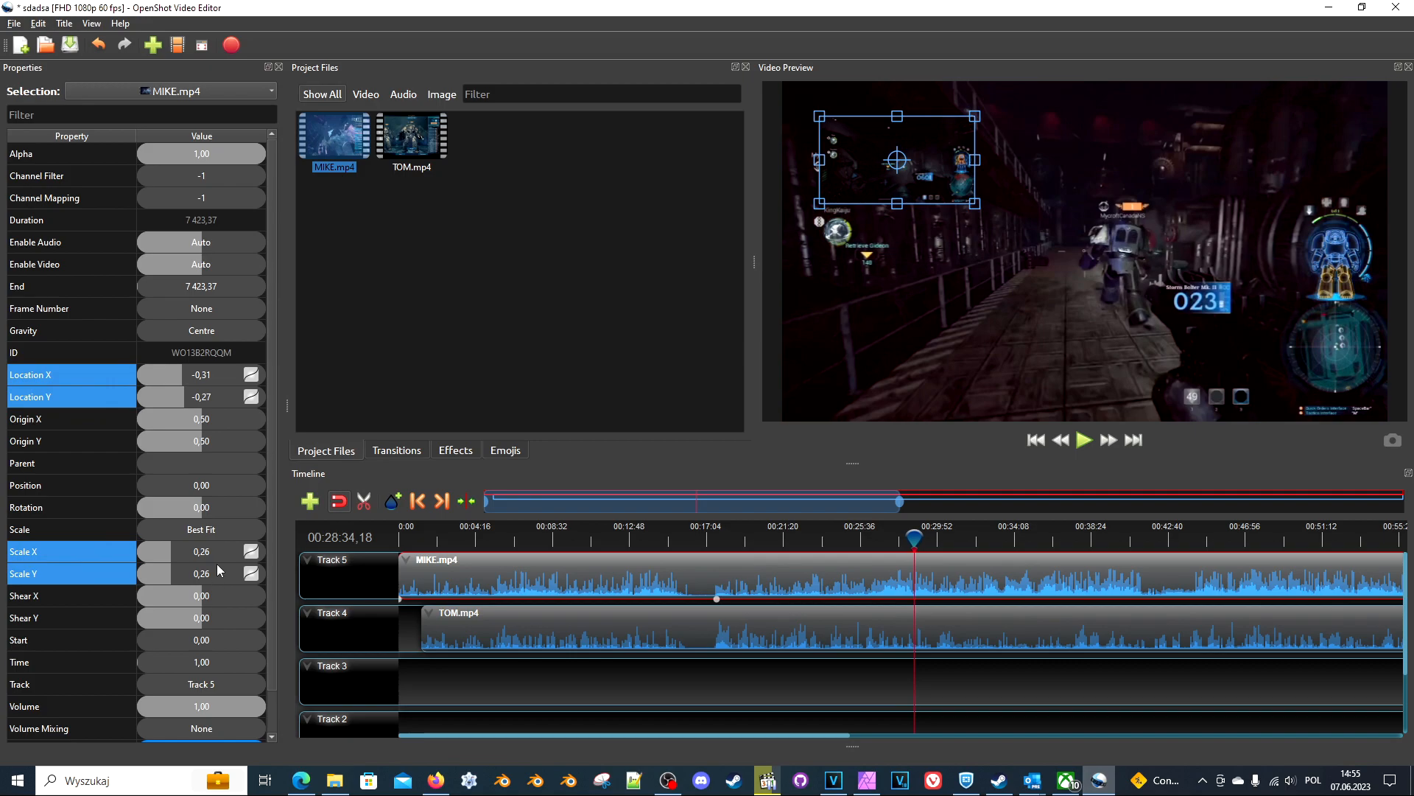
{"action": "left_click", "coordinate": [196, 708]}
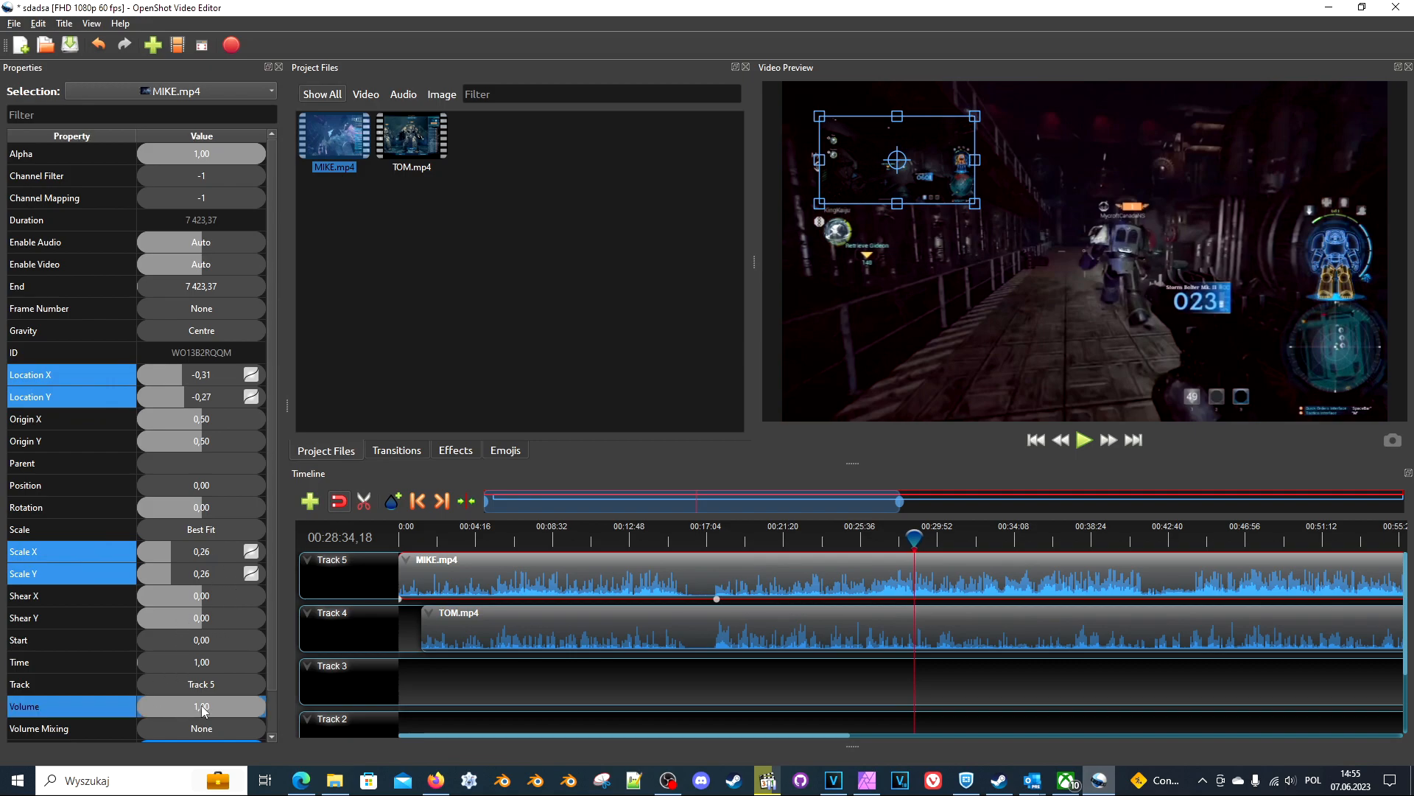
{"action": "double_click", "coordinate": [205, 708]}
{"action": "type", "text": "0"}
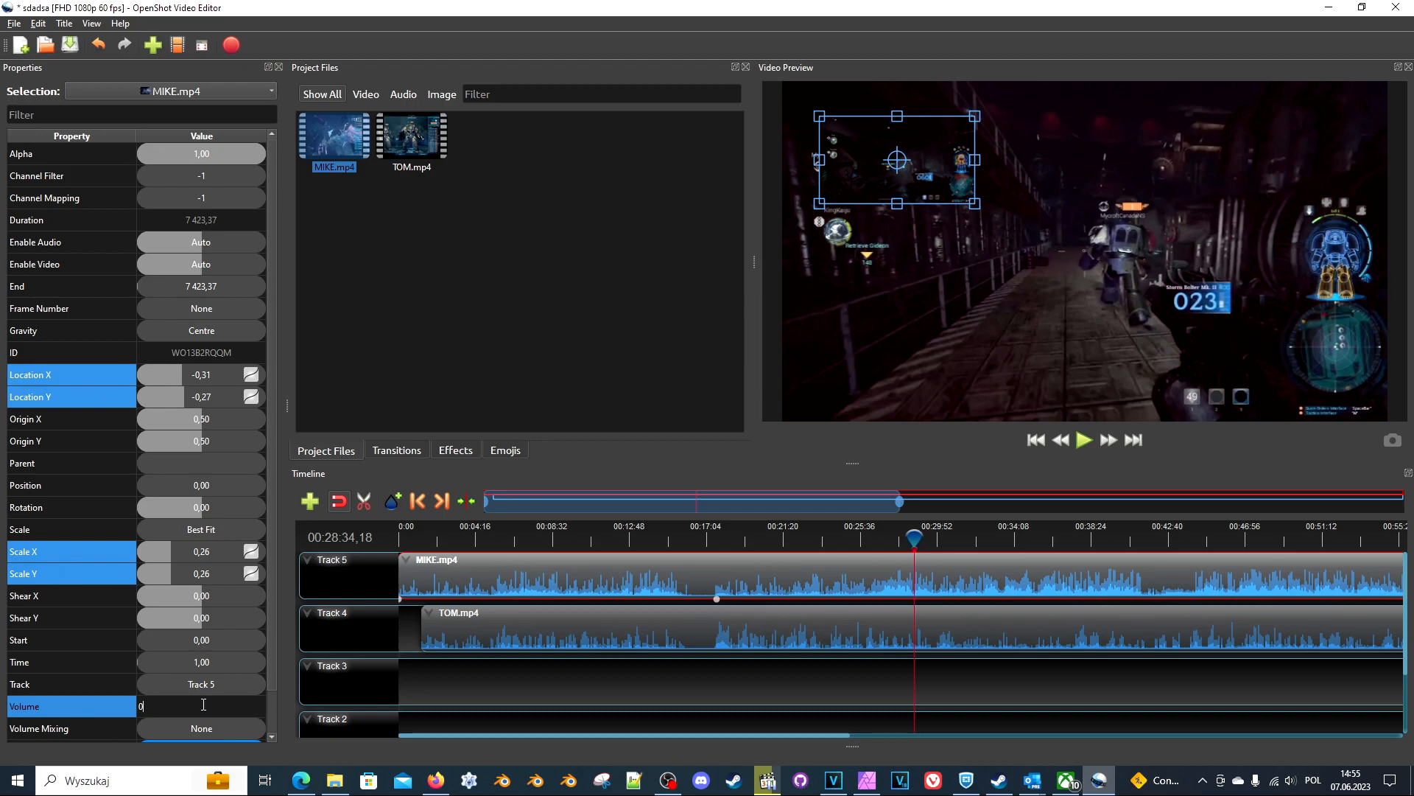
{"action": "key", "text": "Return"}
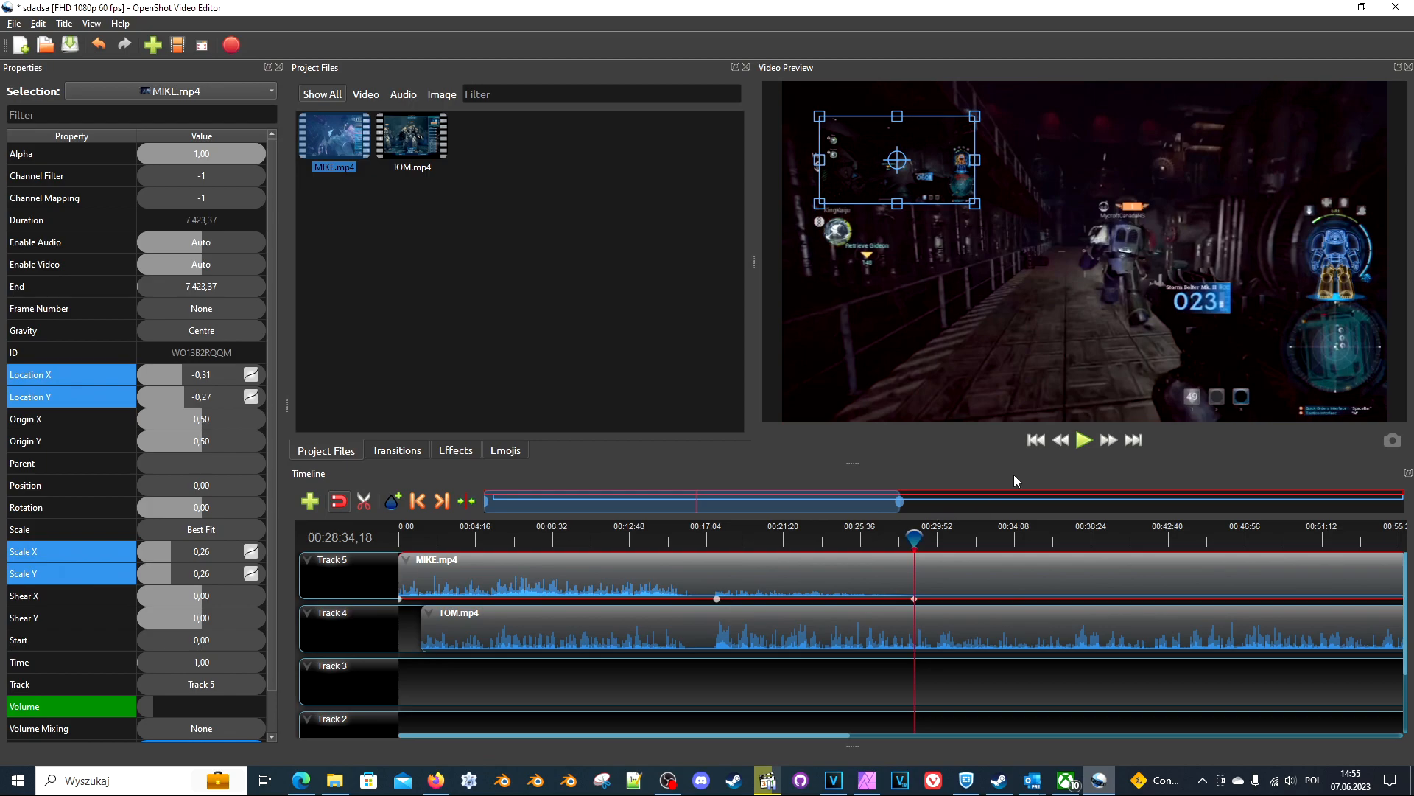
Play the timeline from about 00:28:34 and again from about 00:07:52 to check the volume of MIKE.mp4
{"action": "left_click", "coordinate": [1085, 446]}
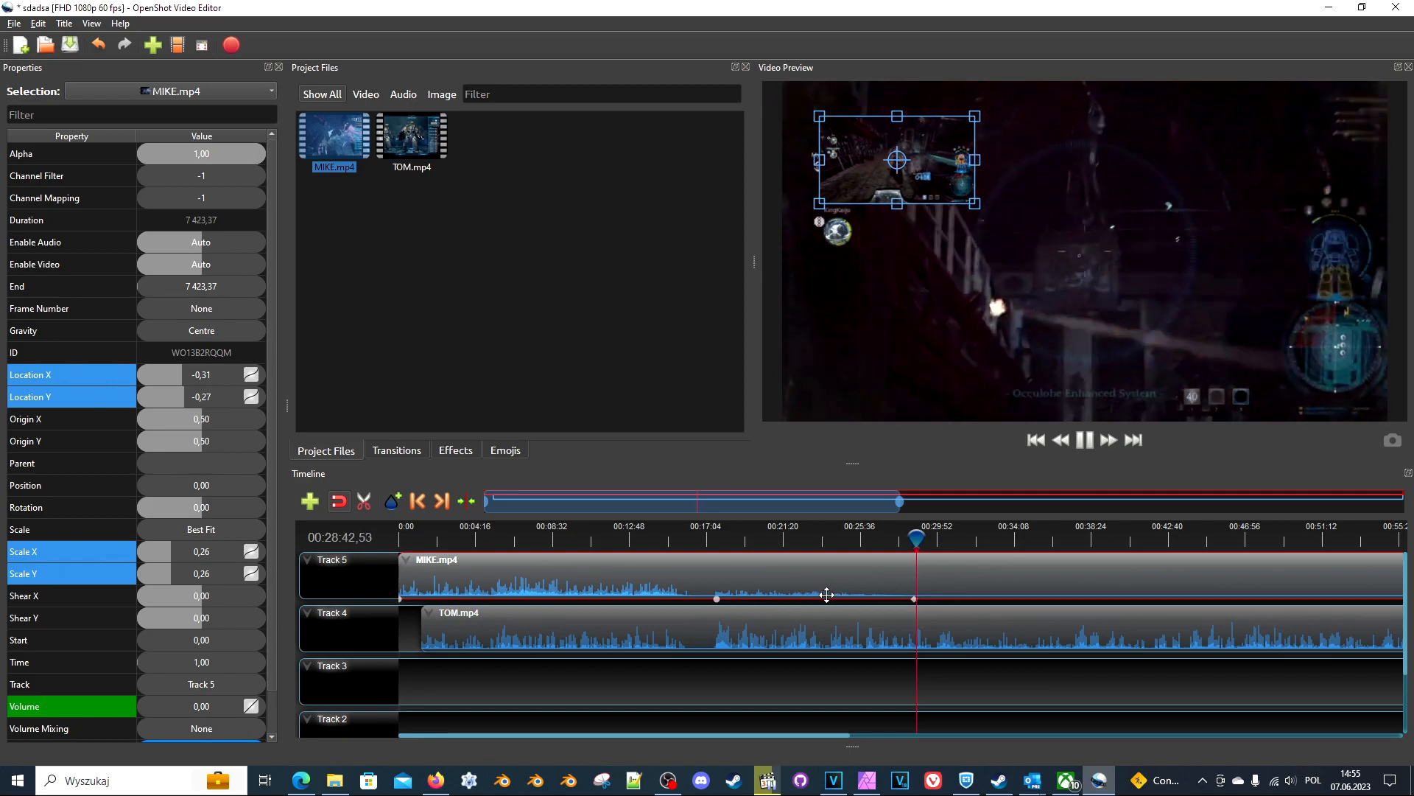
{"action": "key", "text": "space"}
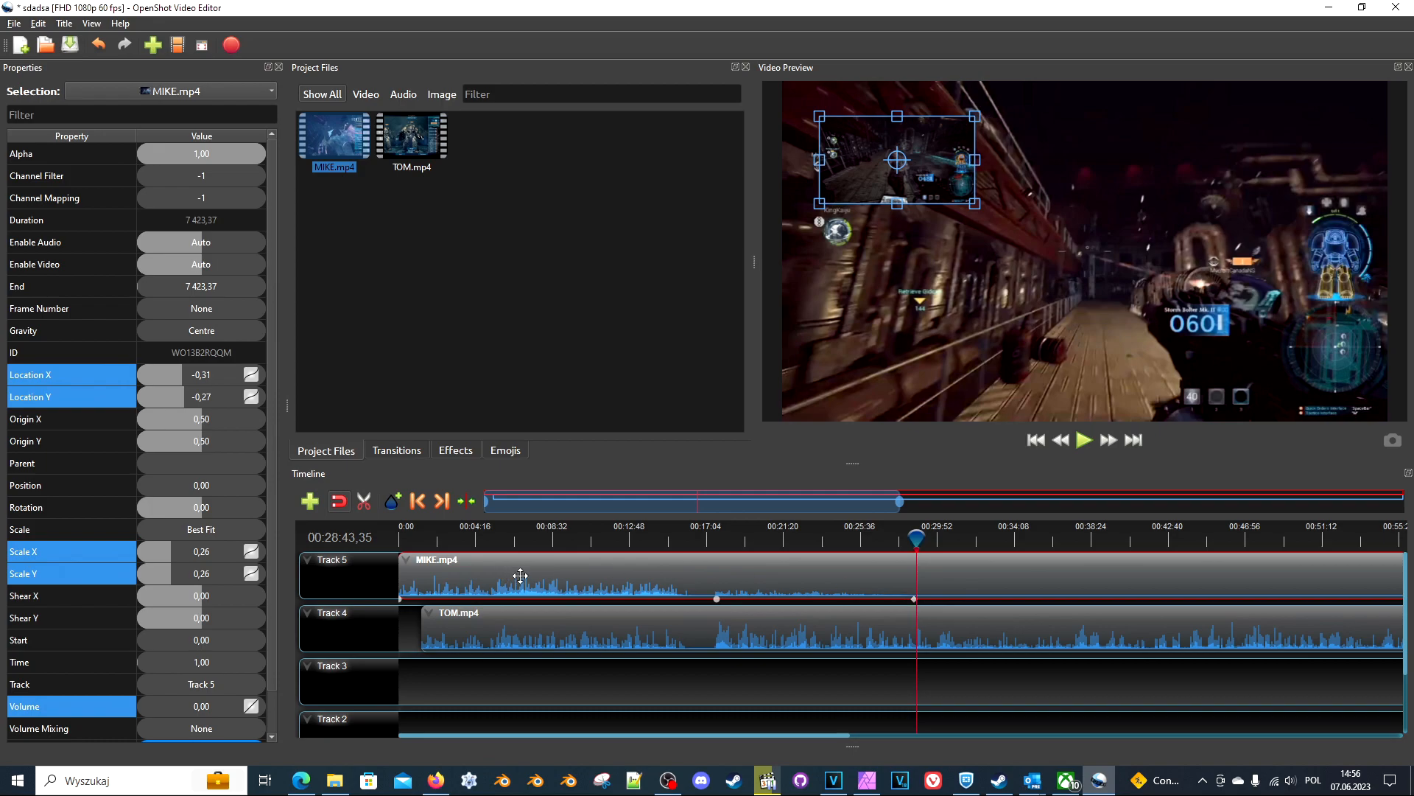
{"action": "left_click", "coordinate": [542, 539]}
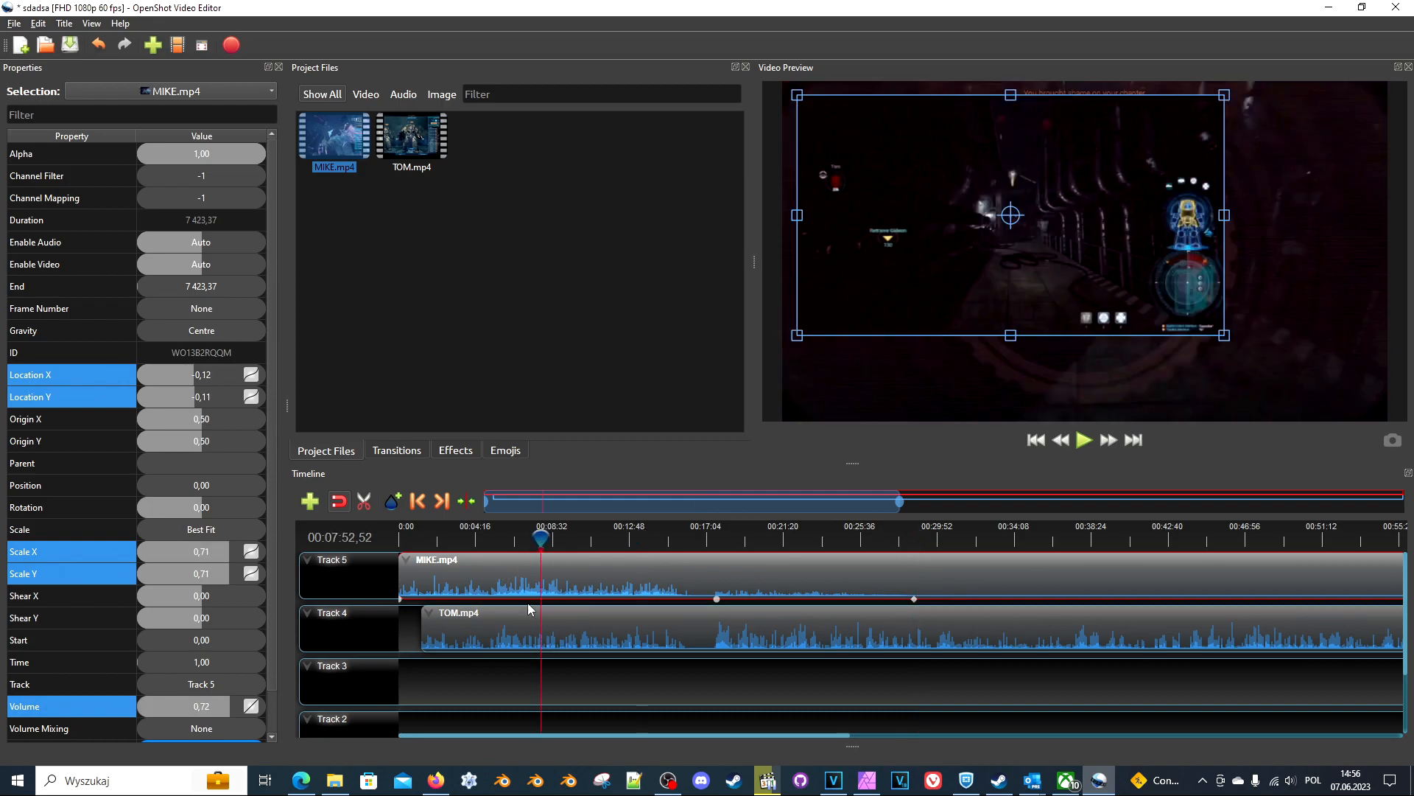
{"action": "key", "text": "space"}
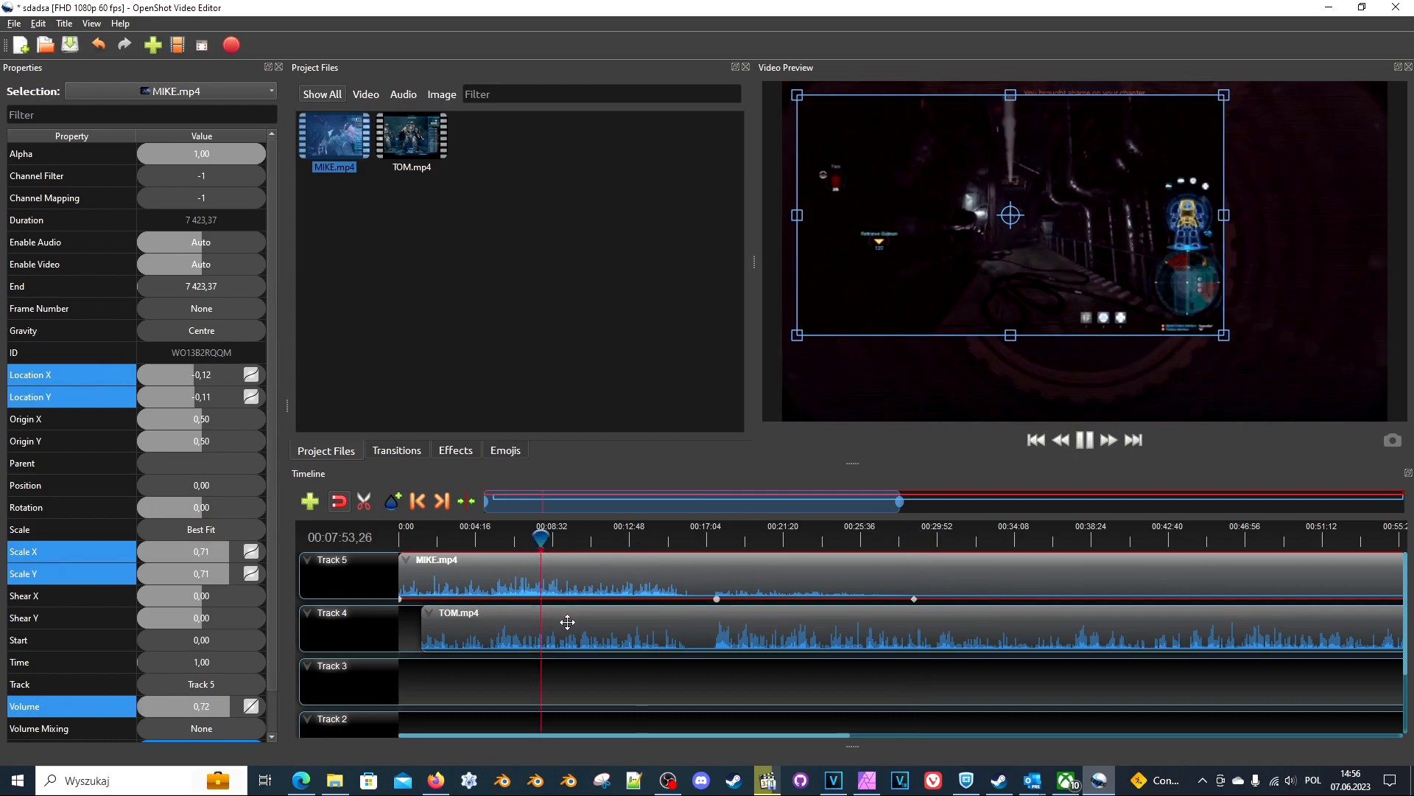
{"action": "left_click", "coordinate": [1084, 442]}
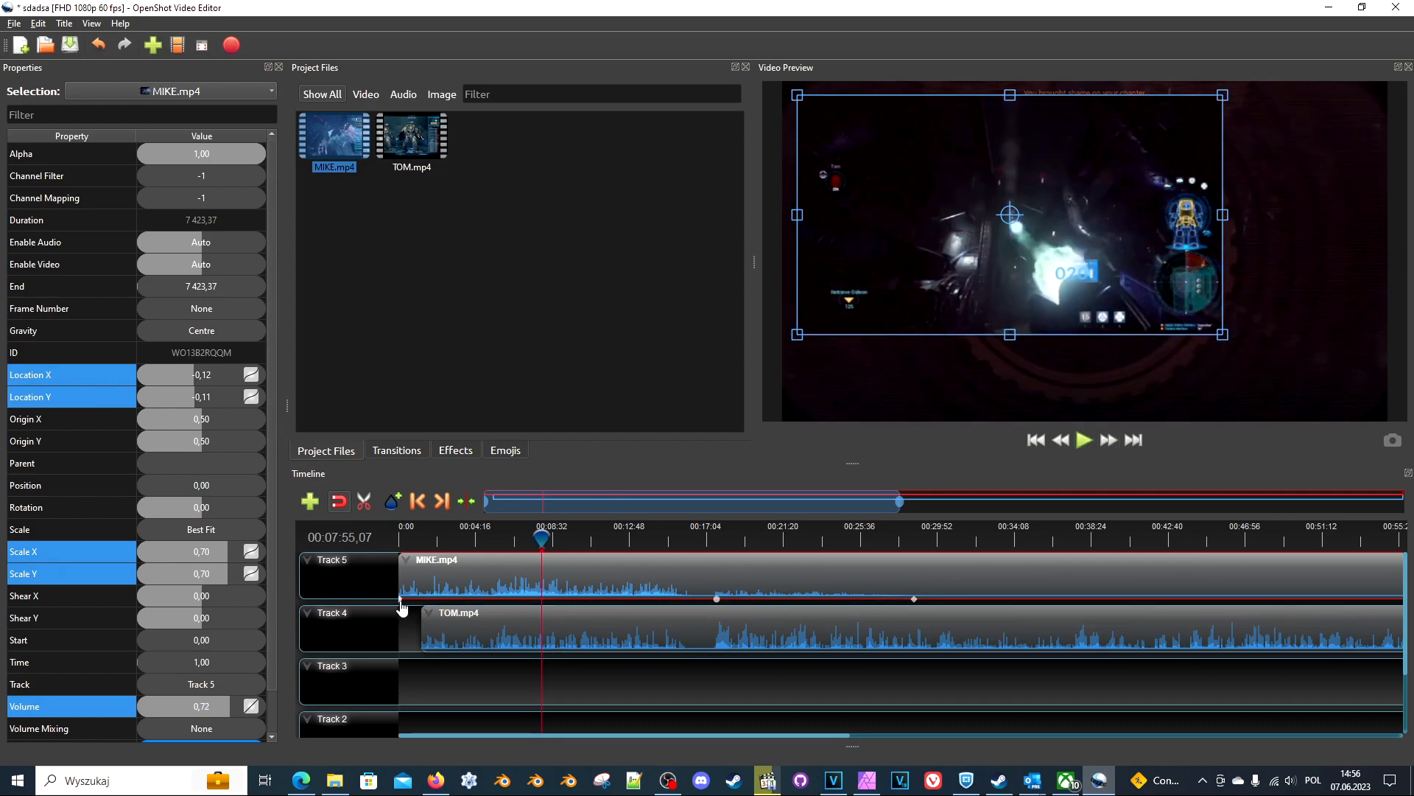
Set the volume of MIKE.mp4 to 0 at the very beginning of the timeline
{"action": "key", "text": "Home"}
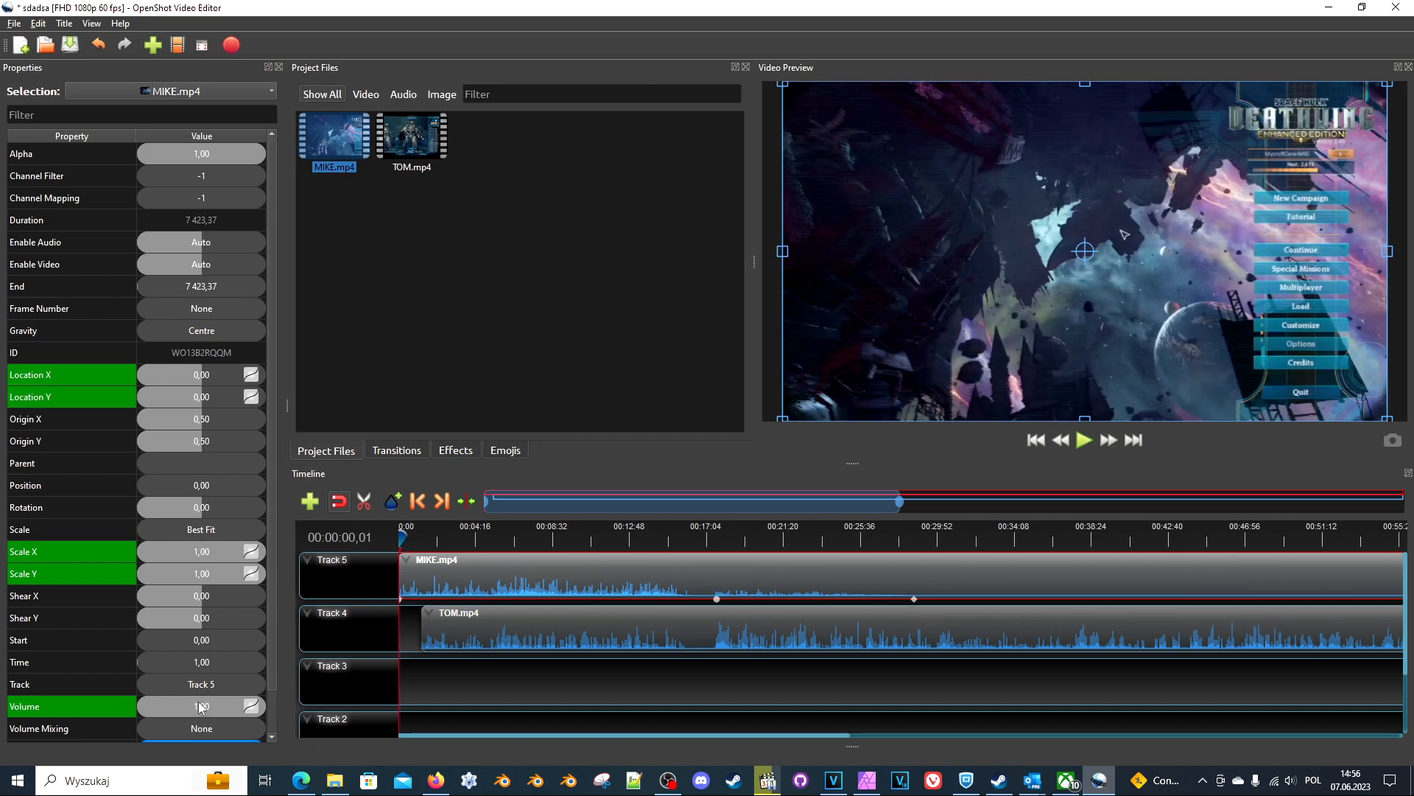
{"action": "left_click", "coordinate": [199, 706]}
{"action": "type", "text": "0"}
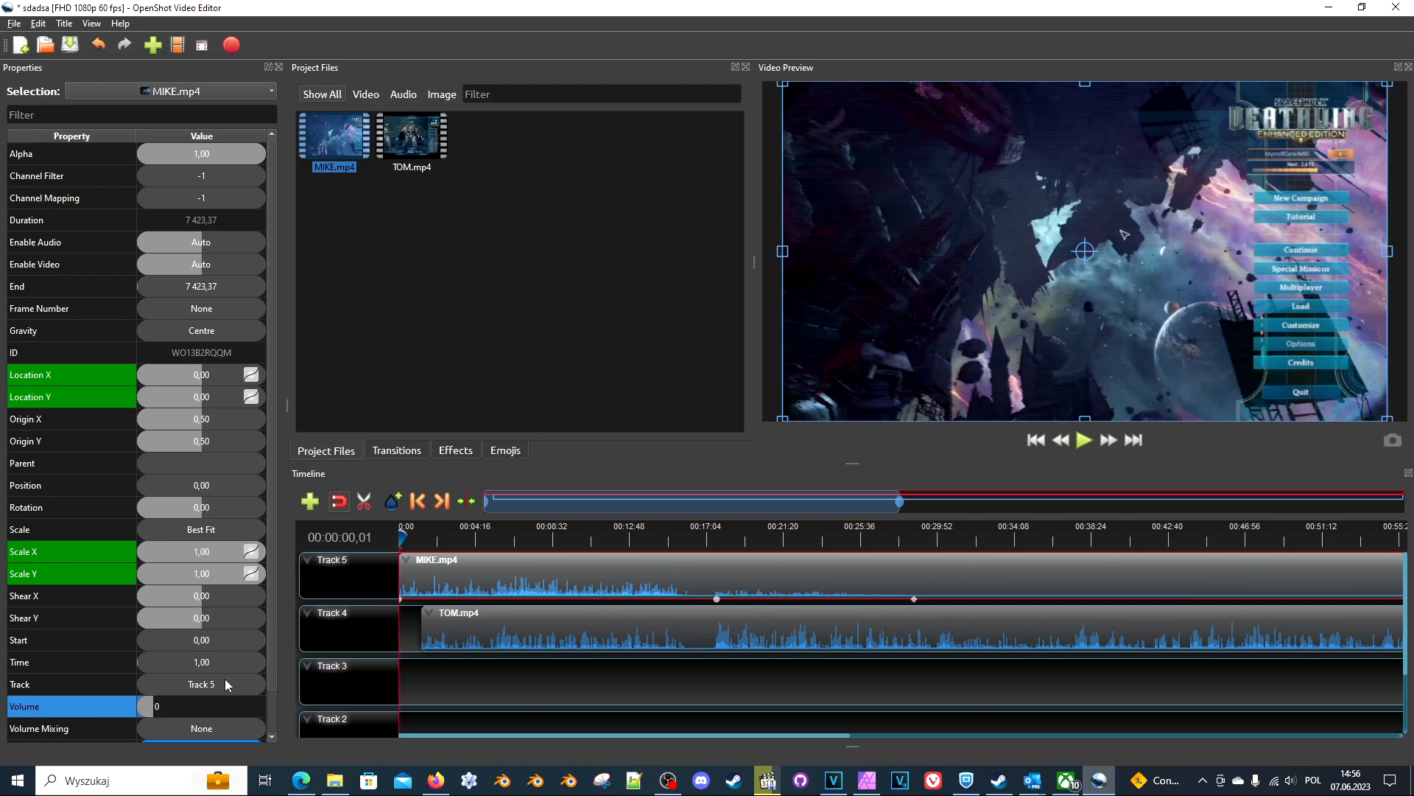
{"action": "key", "text": "Return"}
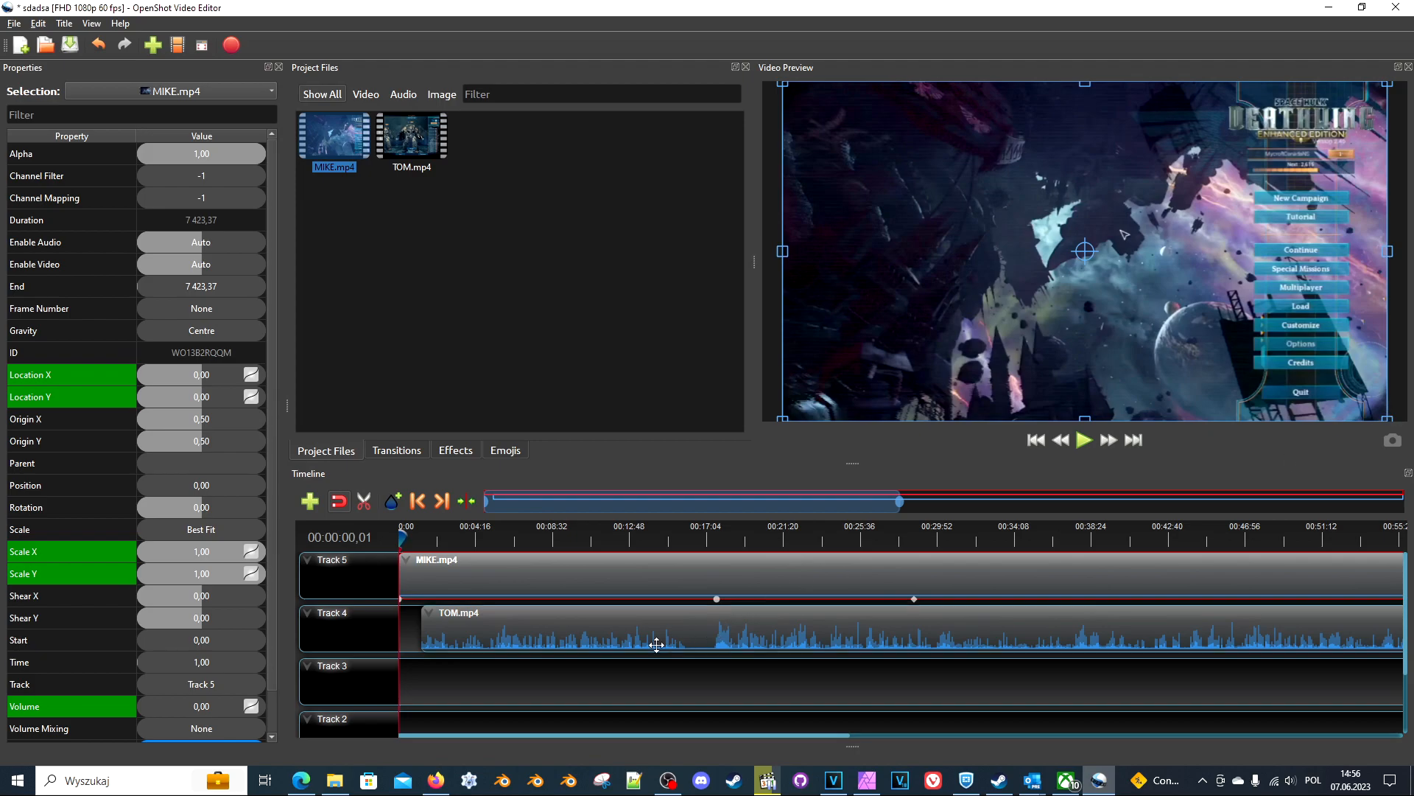
Remove the Location X and Location Y keyframes of MIKE.mp4 at about 00:17:38
{"action": "left_click", "coordinate": [718, 601]}
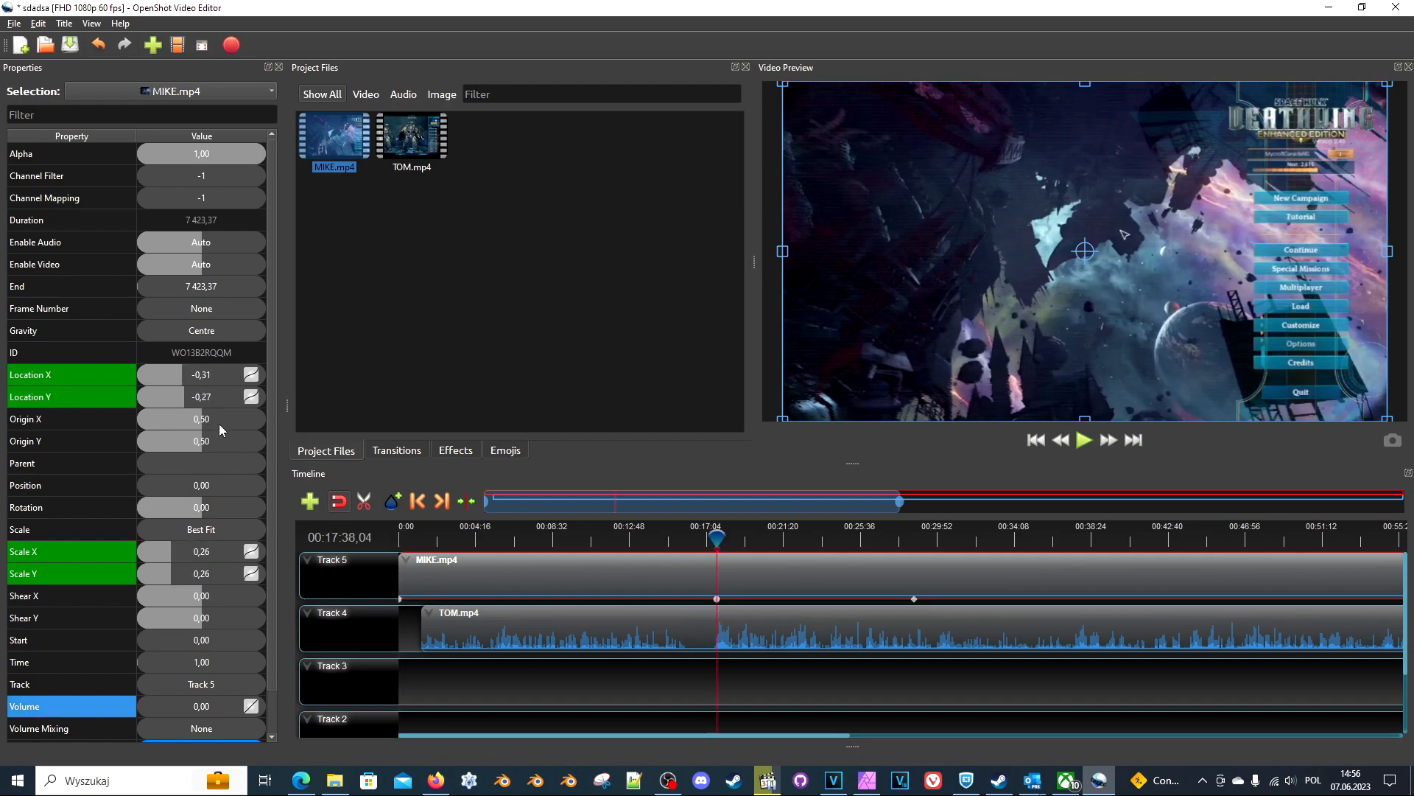
{"action": "right_click", "coordinate": [77, 372]}
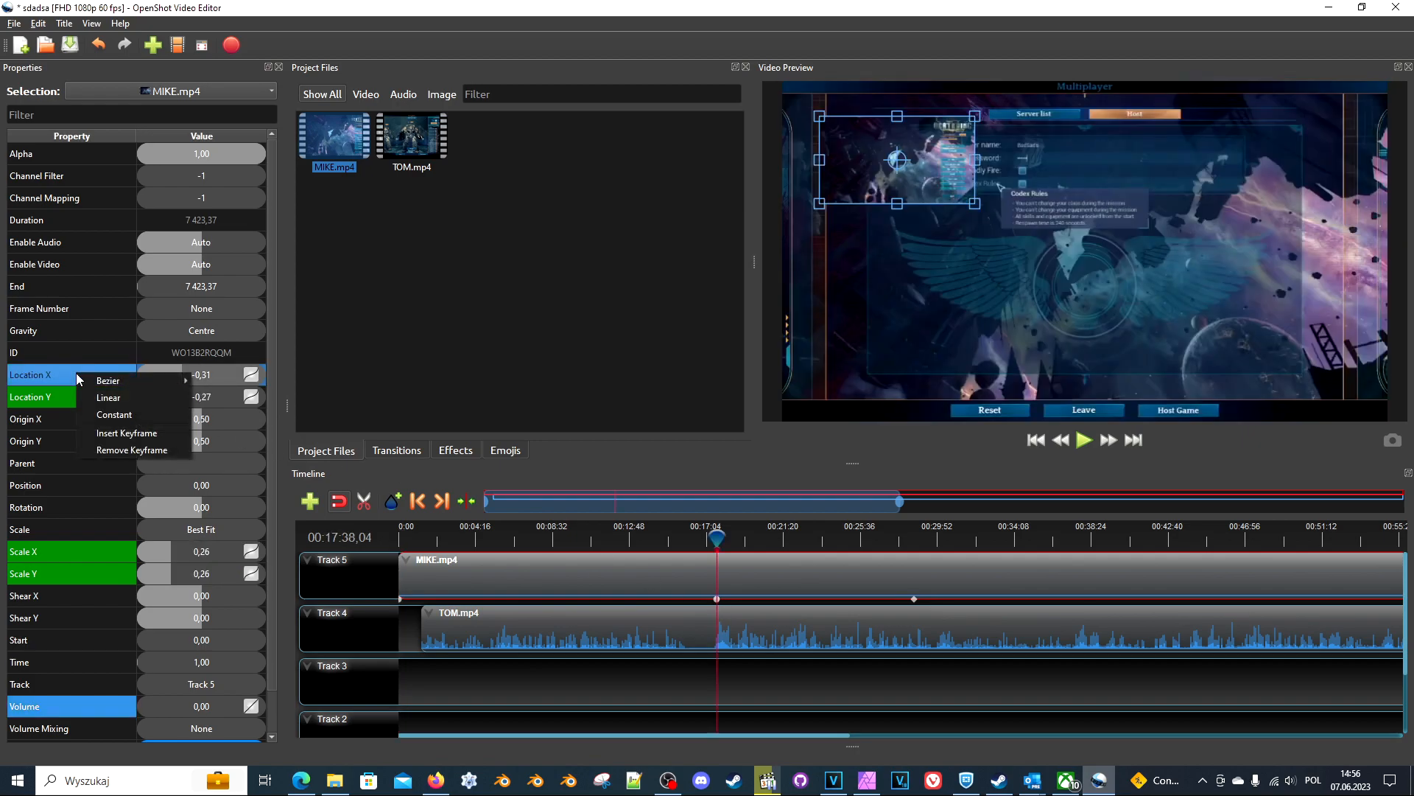
{"action": "left_click", "coordinate": [121, 448]}
{"action": "right_click", "coordinate": [73, 395]}
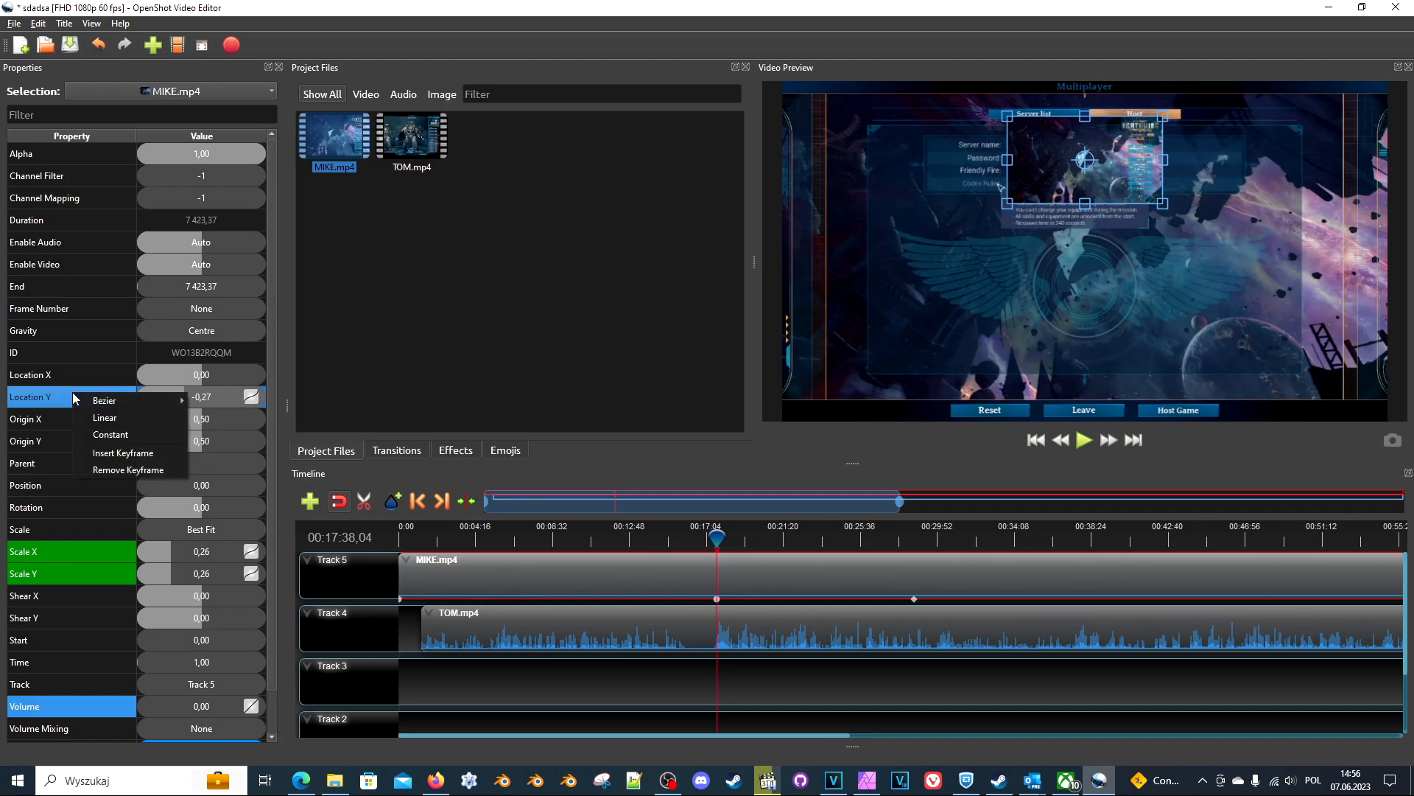
{"action": "left_click", "coordinate": [125, 469]}
Remove the Scale X and Scale Y keyframes of MIKE.mp4 at about 00:17:38
{"action": "left_click", "coordinate": [75, 553]}
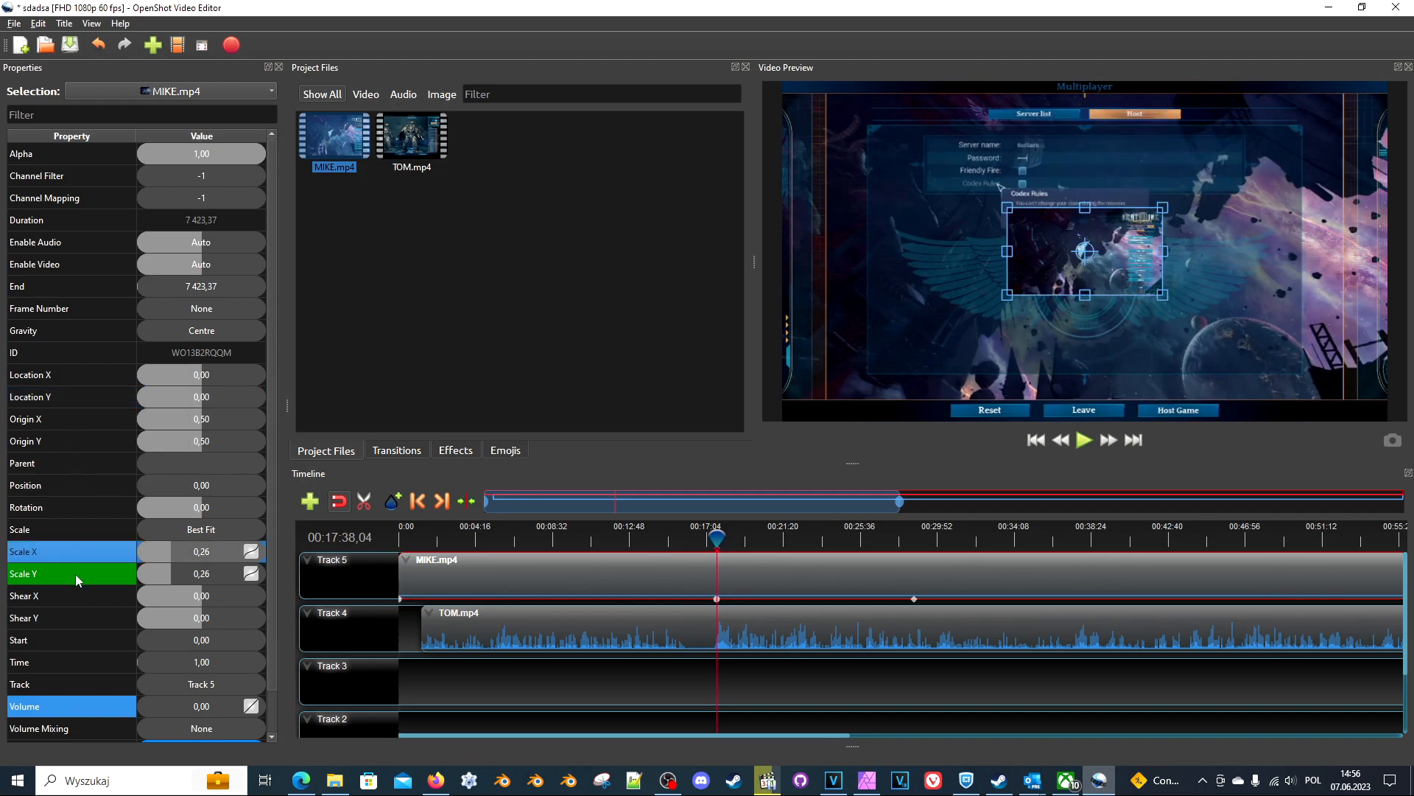
{"action": "right_click", "coordinate": [75, 573]}
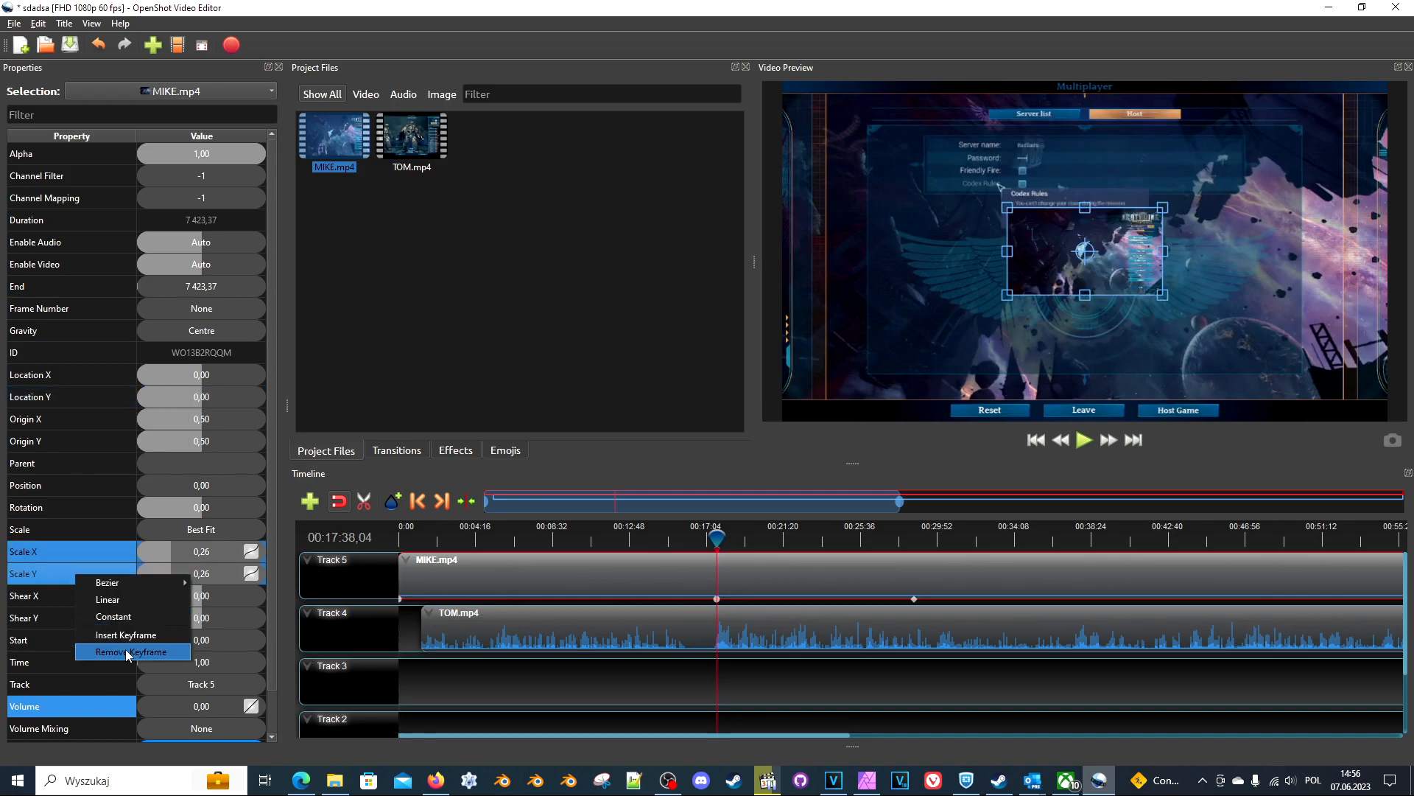
{"action": "left_click", "coordinate": [128, 653]}
{"action": "right_click", "coordinate": [87, 549]}
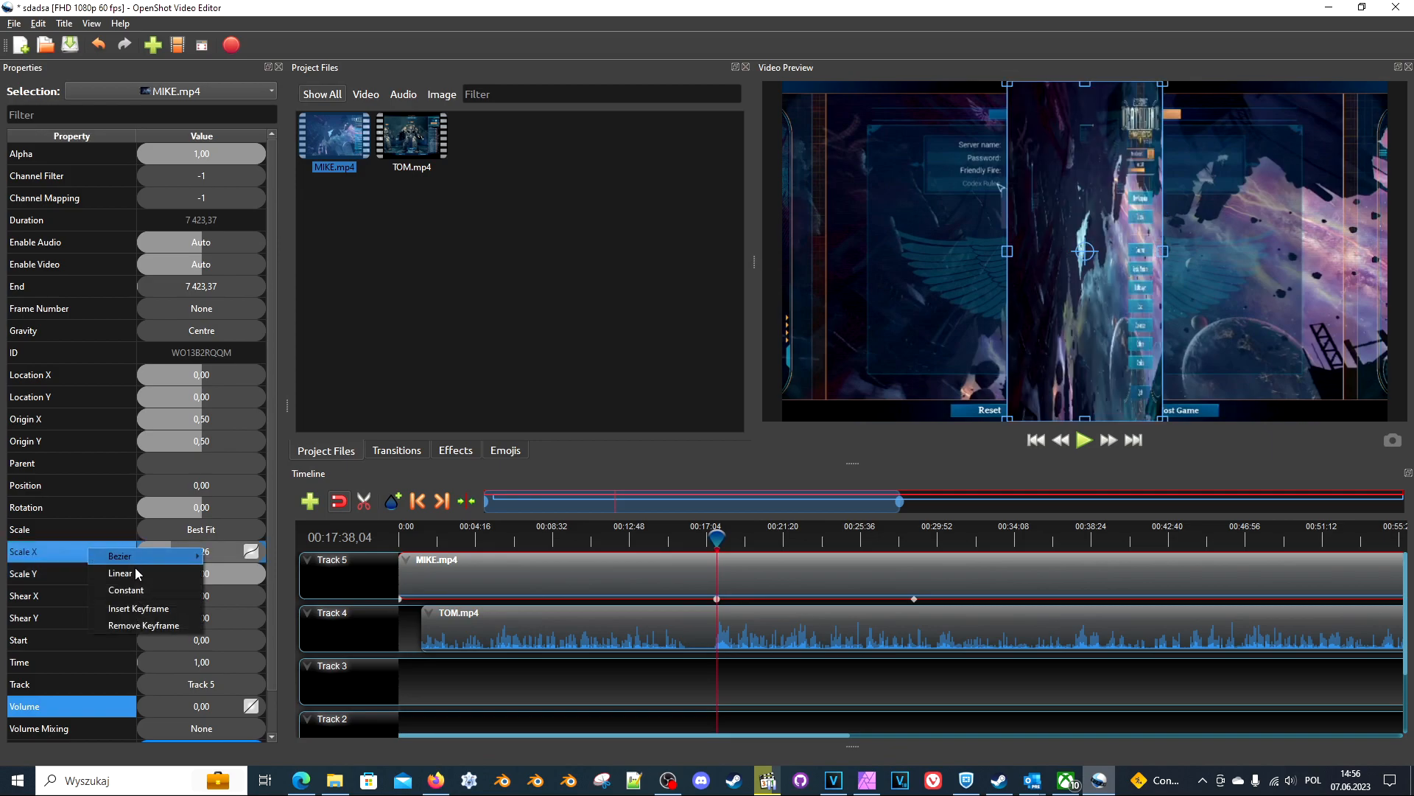
{"action": "left_click", "coordinate": [138, 626]}
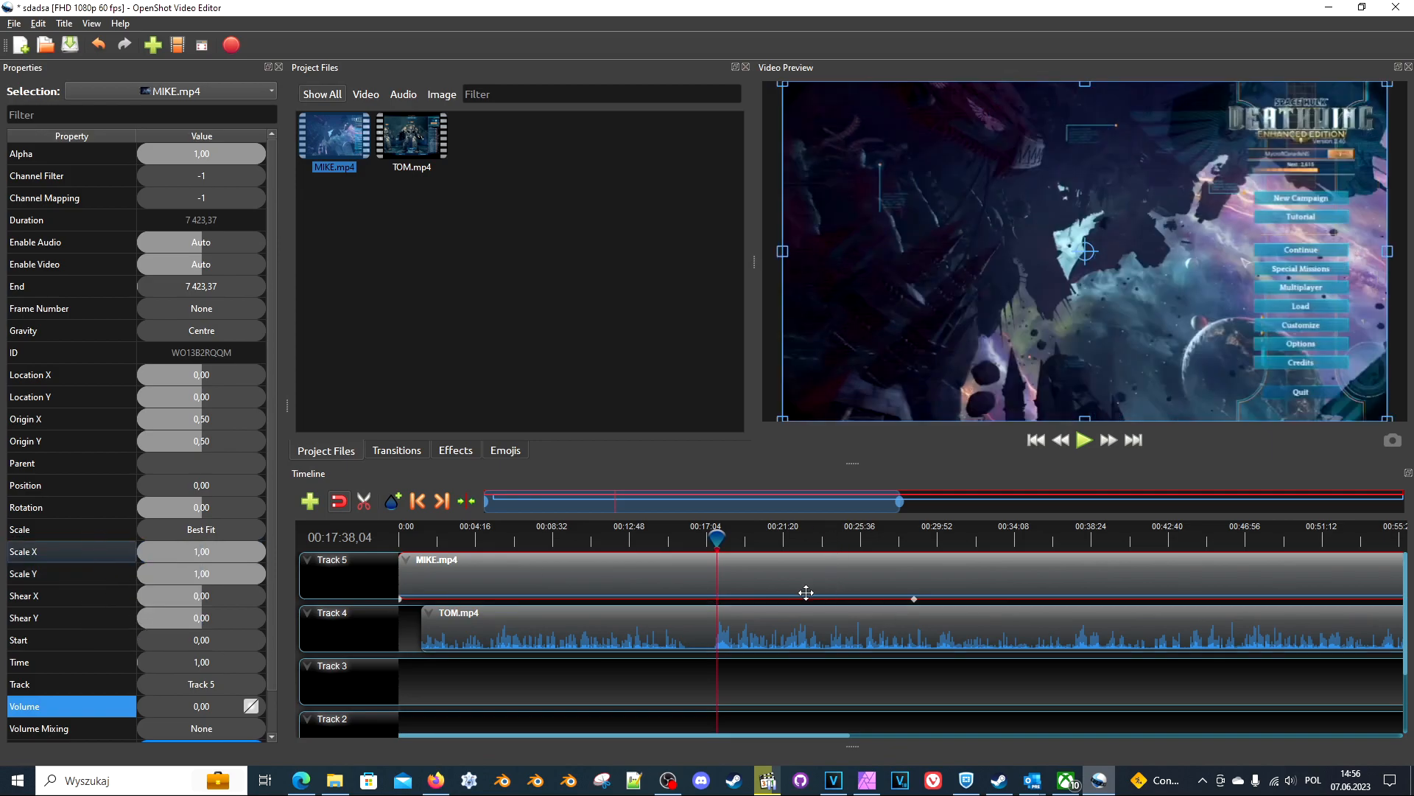
Remove the volume keyframe of MIKE.mp4 at about 00:28:34
{"action": "left_click", "coordinate": [915, 601]}
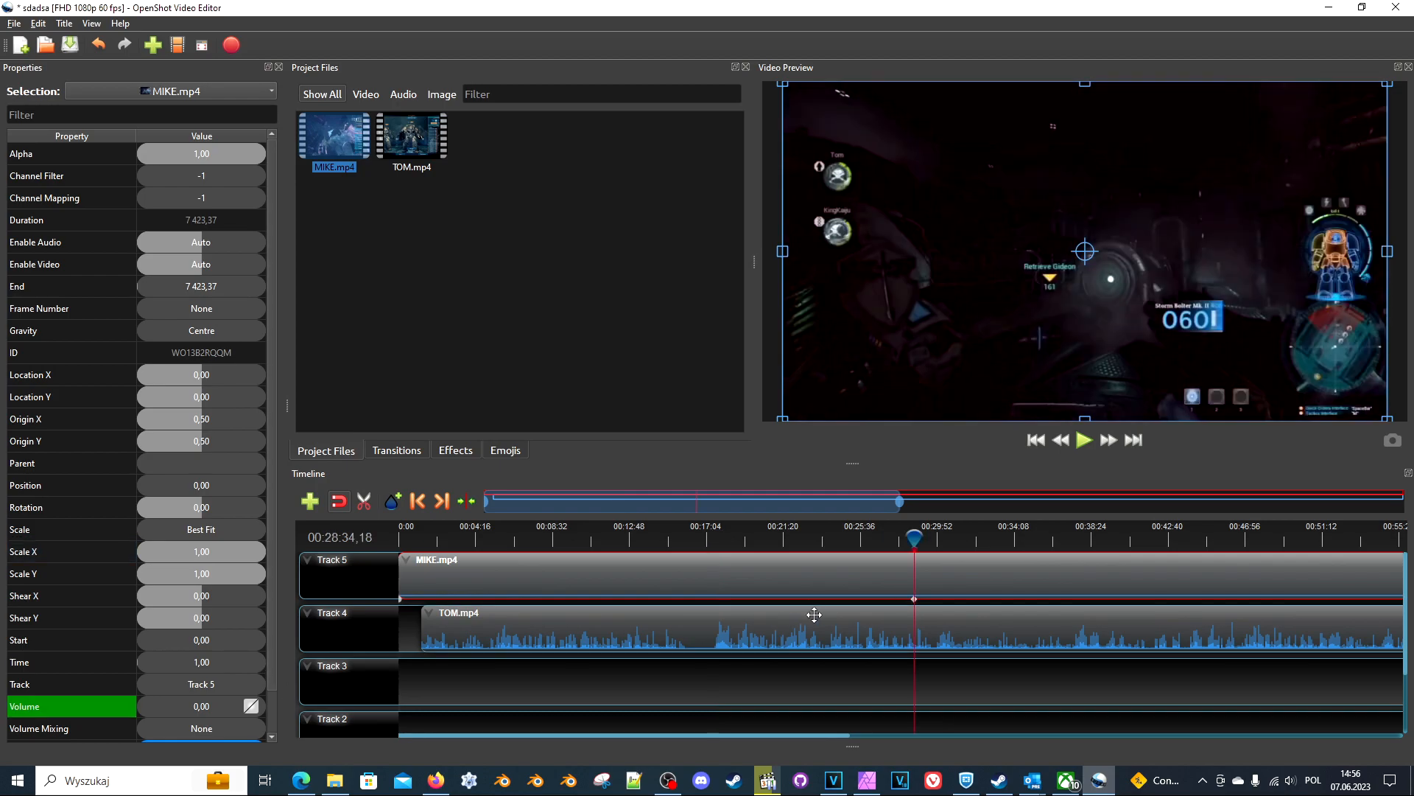
{"action": "right_click", "coordinate": [915, 601]}
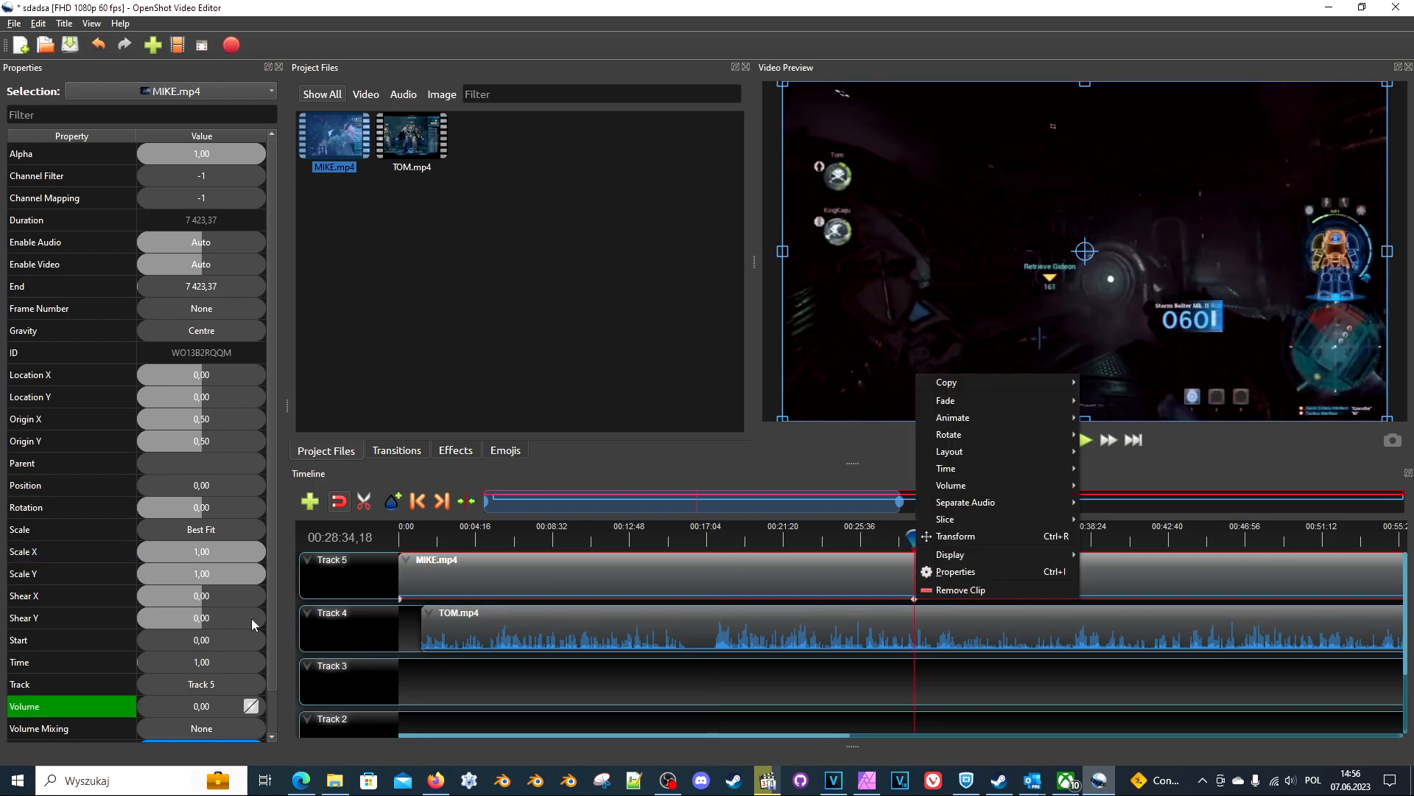
{"action": "right_click", "coordinate": [74, 709]}
{"action": "left_click", "coordinate": [129, 784]}
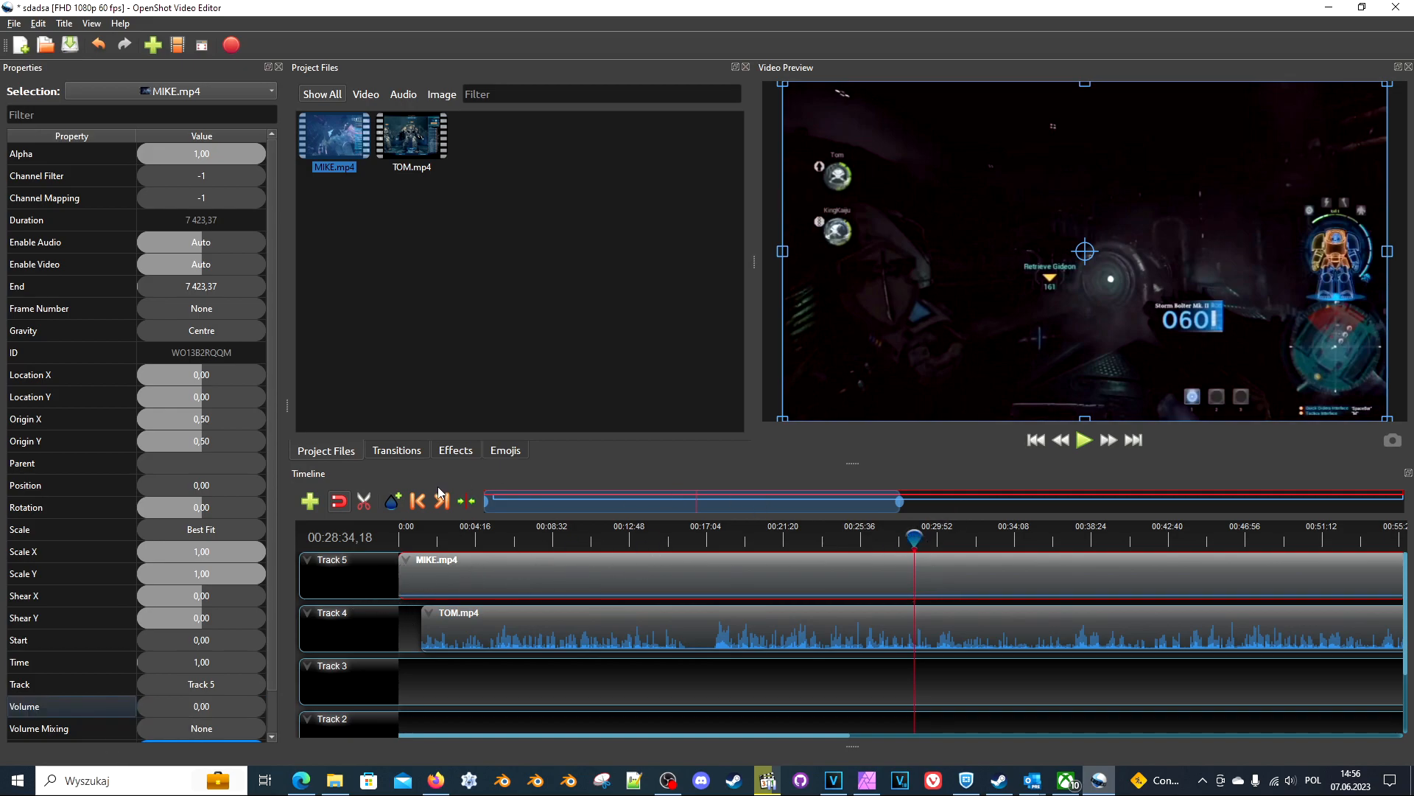
At the timeline's start, shrink the MIKE.mp4 picture to a scale of 0.32 and move it to location X -0.24 and Y -0.27
{"action": "left_click", "coordinate": [418, 503]}
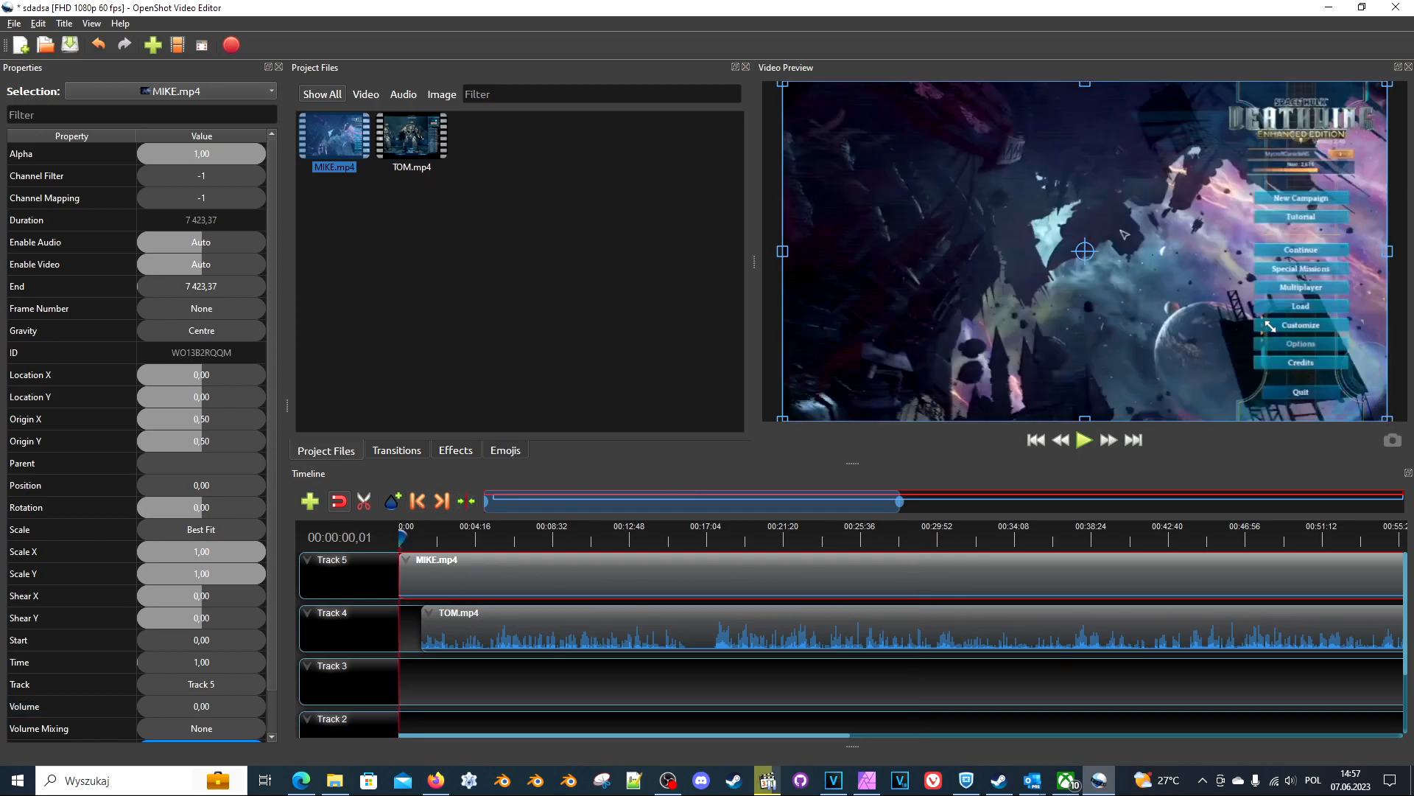
{"action": "left_click_drag", "start_coordinate": [1130, 243], "coordinate": [1093, 257]}
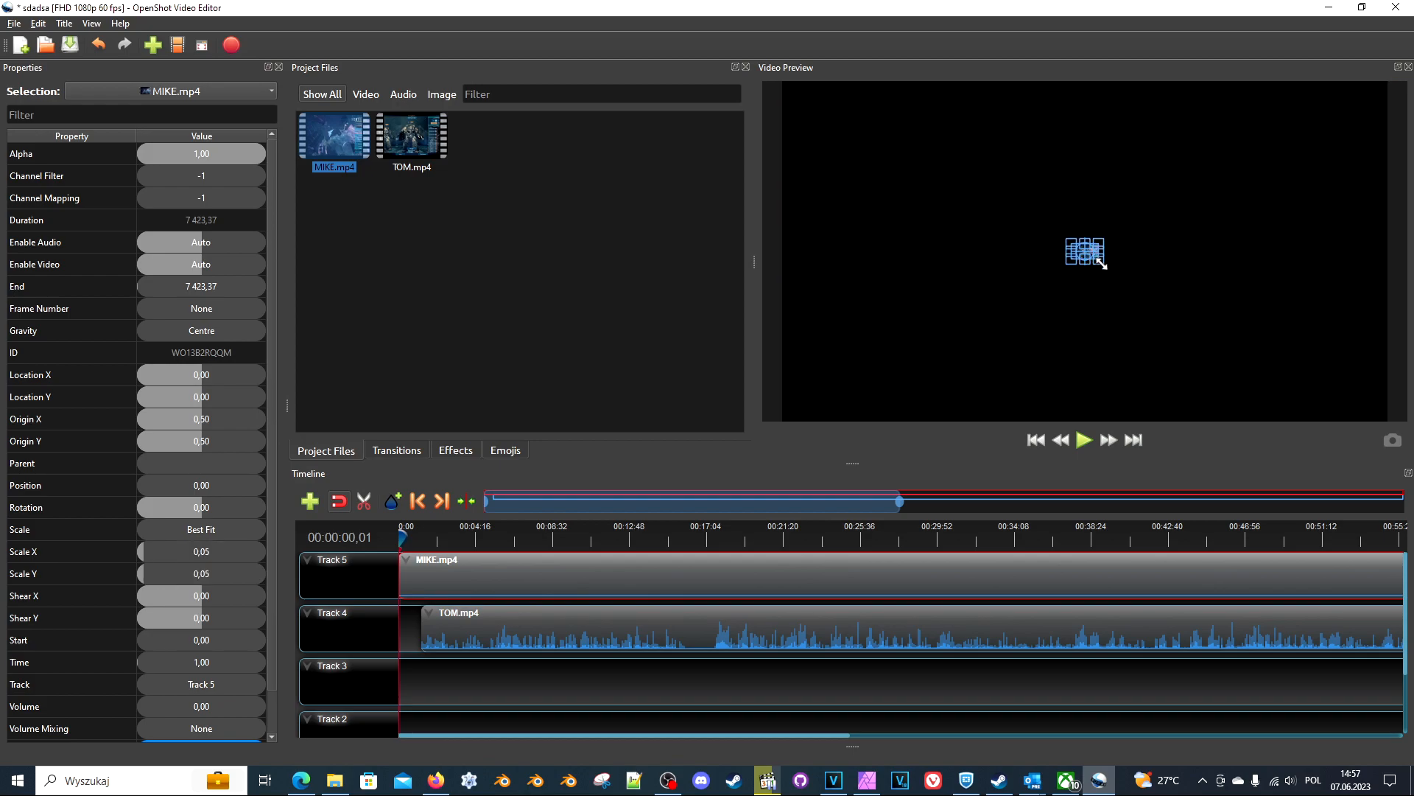
{"action": "left_click_drag", "start_coordinate": [1153, 313], "coordinate": [1181, 328]}
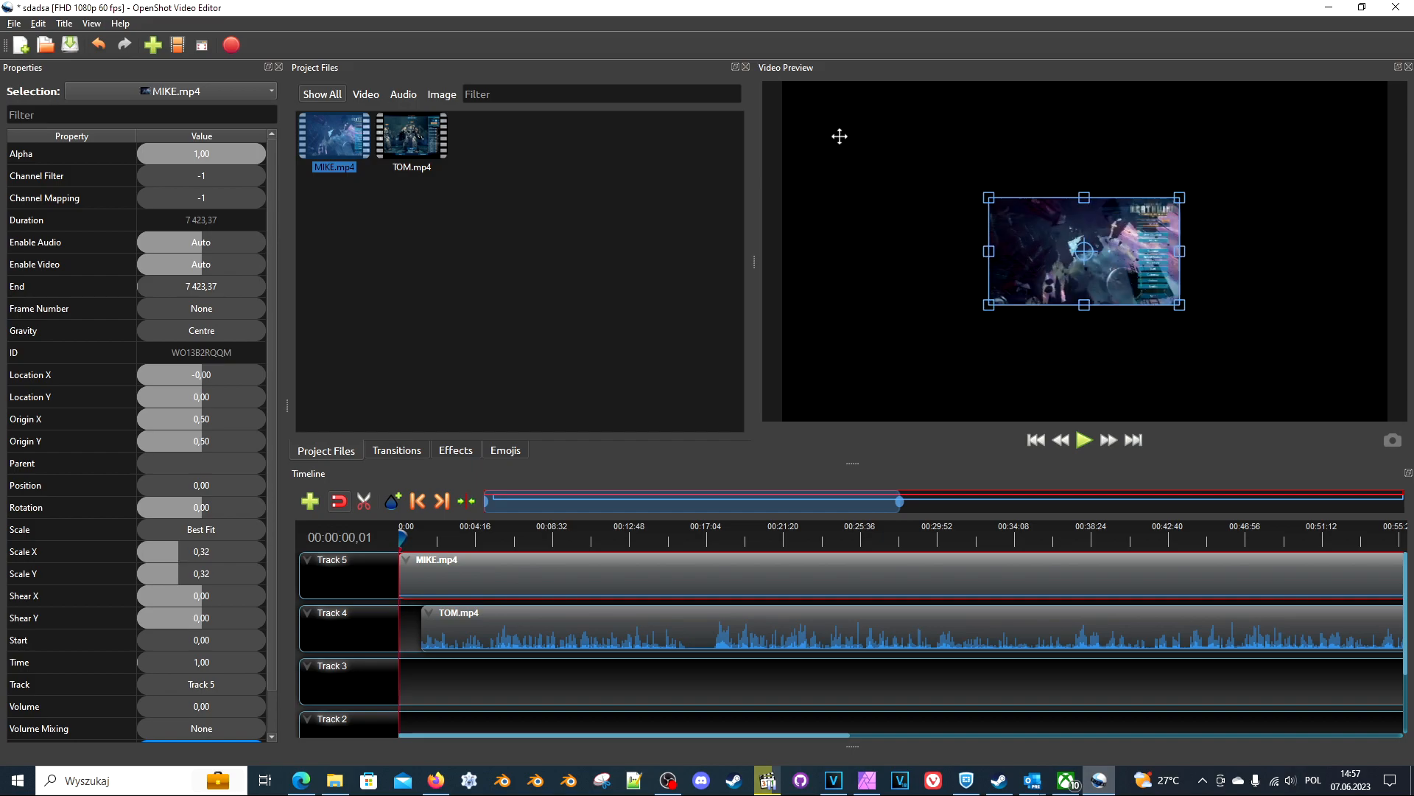
{"action": "left_click_drag", "start_coordinate": [840, 135], "coordinate": [846, 133]}
{"action": "left_click_drag", "start_coordinate": [948, 151], "coordinate": [976, 156]}
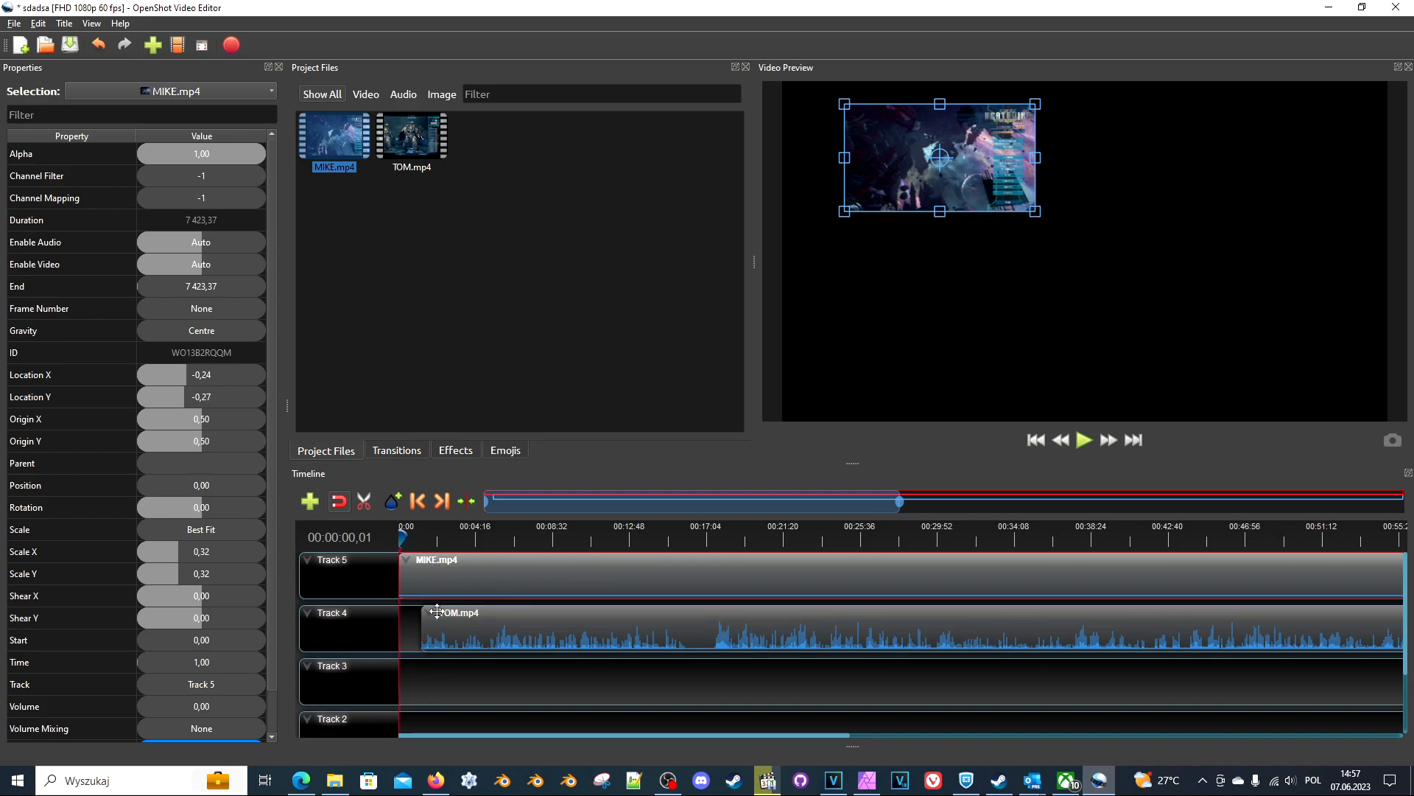
Cut both MIKE.mp4 and TOM.mp4 at about 00:17:09 with the Razor tool
{"action": "left_click", "coordinate": [709, 536]}
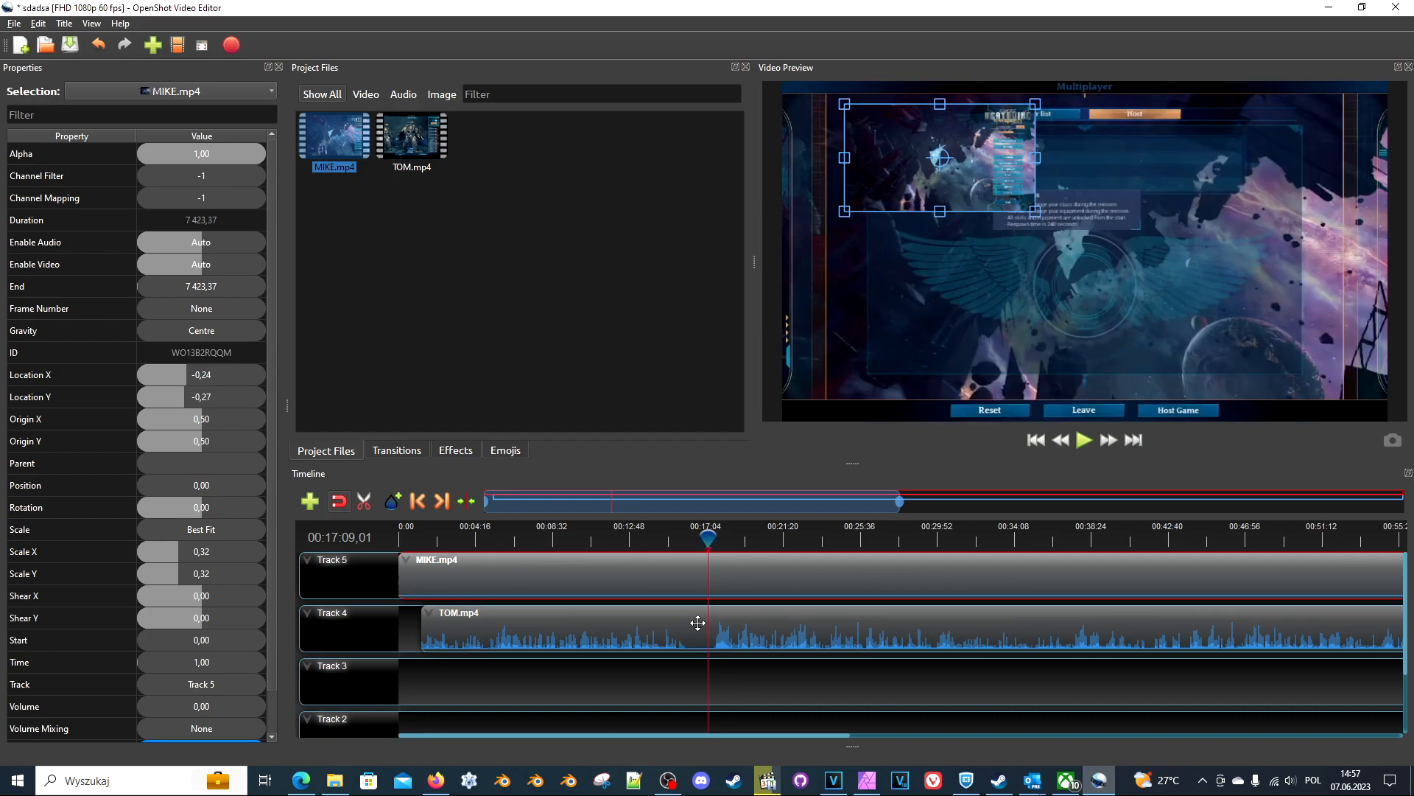
{"action": "left_click", "coordinate": [364, 501]}
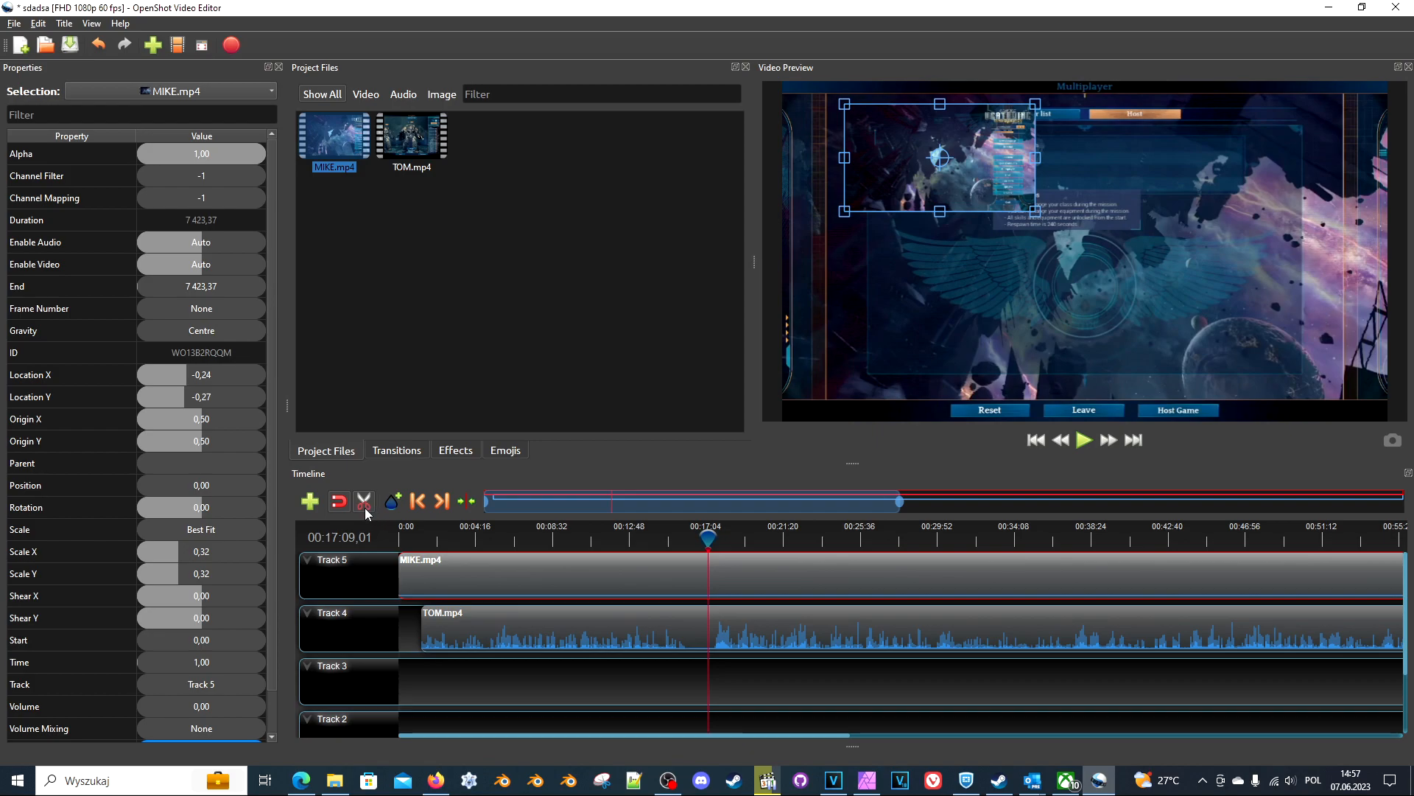
{"action": "left_click", "coordinate": [709, 557]}
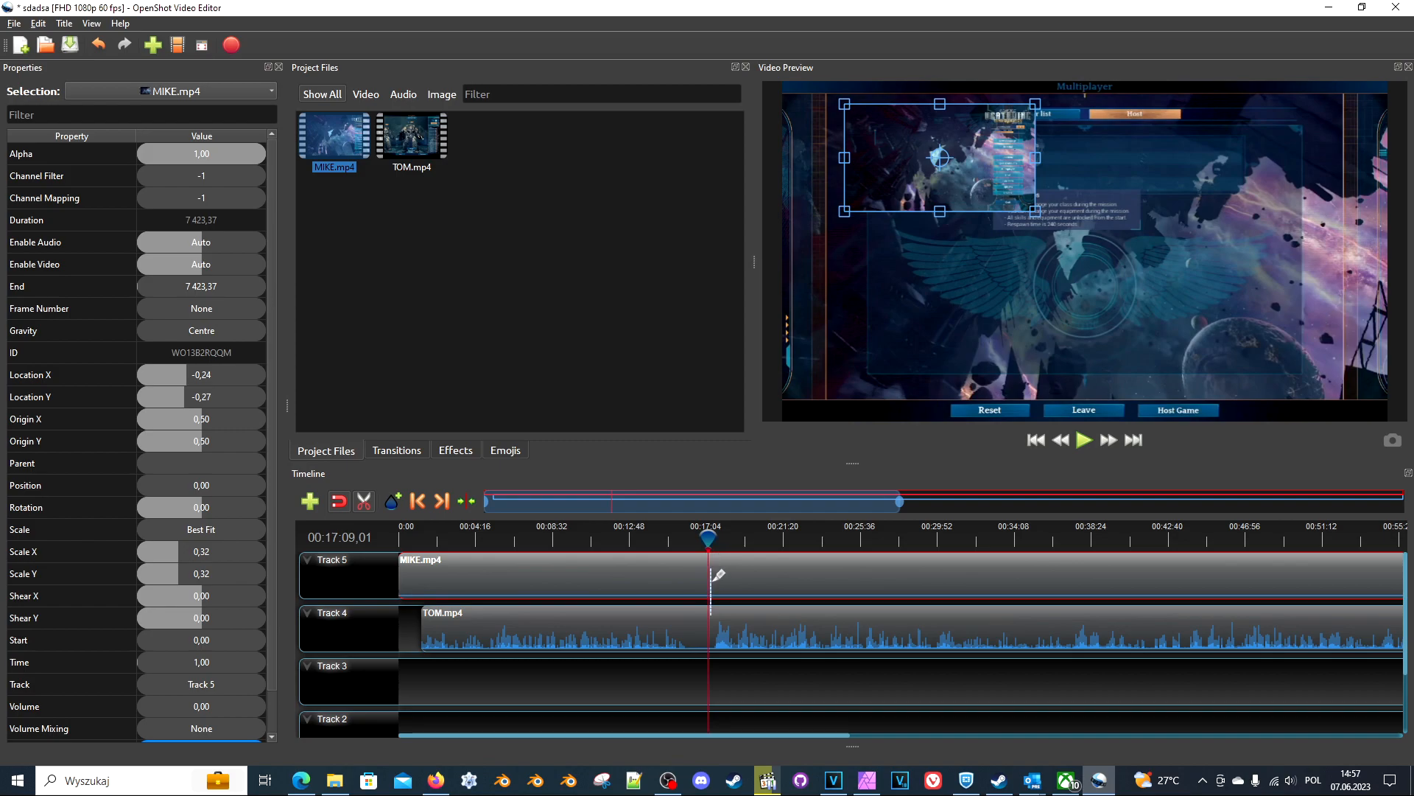
{"action": "left_click", "coordinate": [708, 607]}
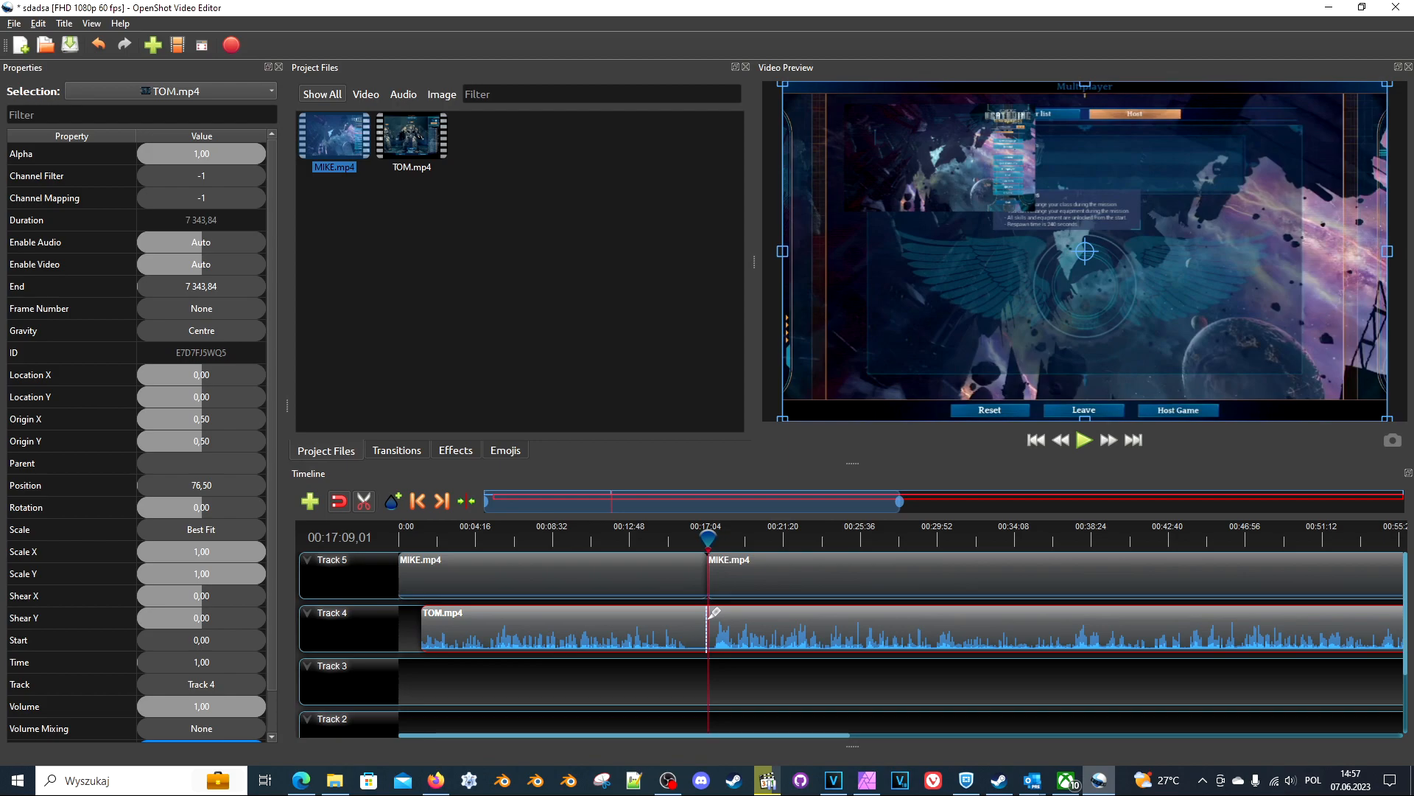
{"action": "left_click", "coordinate": [707, 615]}
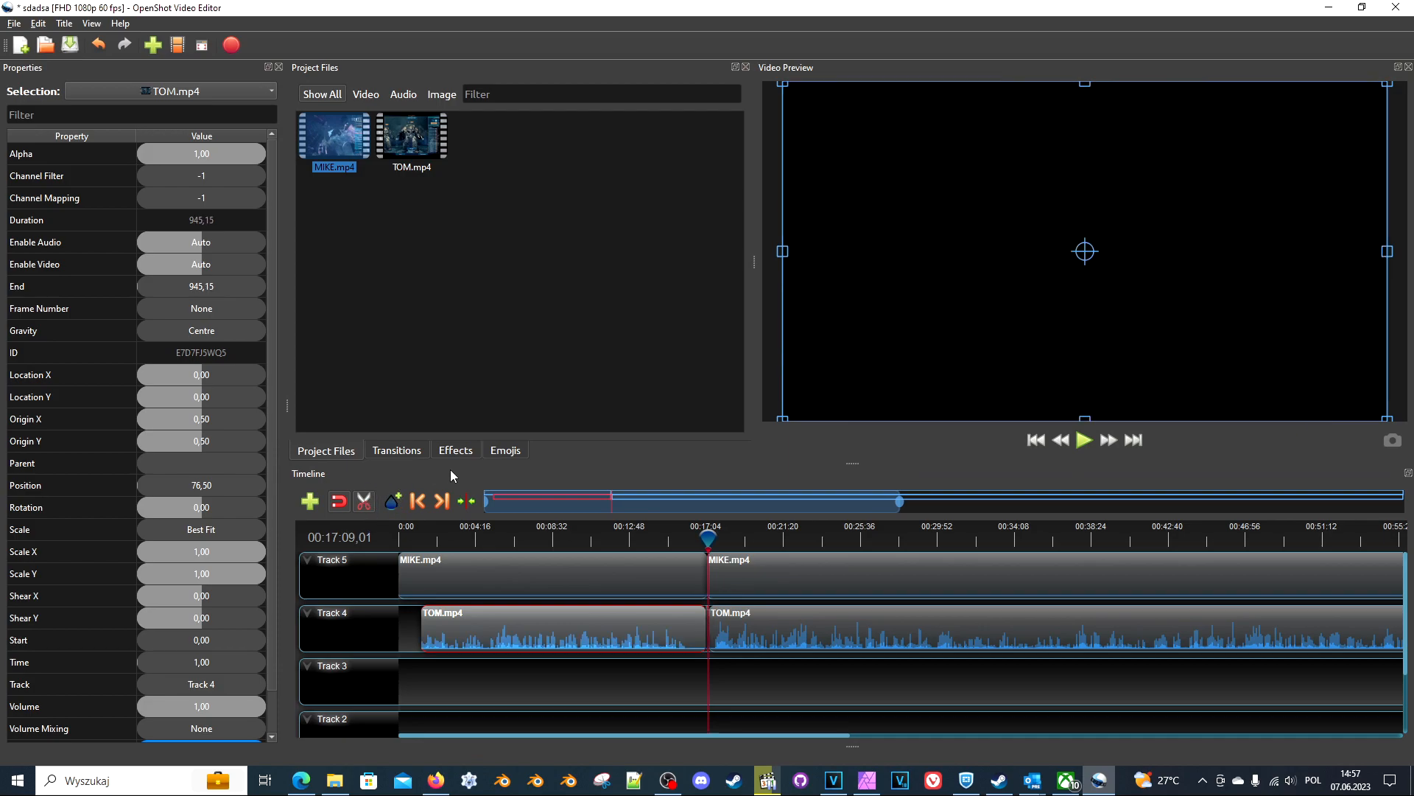
{"action": "left_click", "coordinate": [363, 495]}
Delete the MIKE.mp4 and TOM.mp4 segments that lie before the cut at about 00:17:09
{"action": "left_click", "coordinate": [538, 570]}
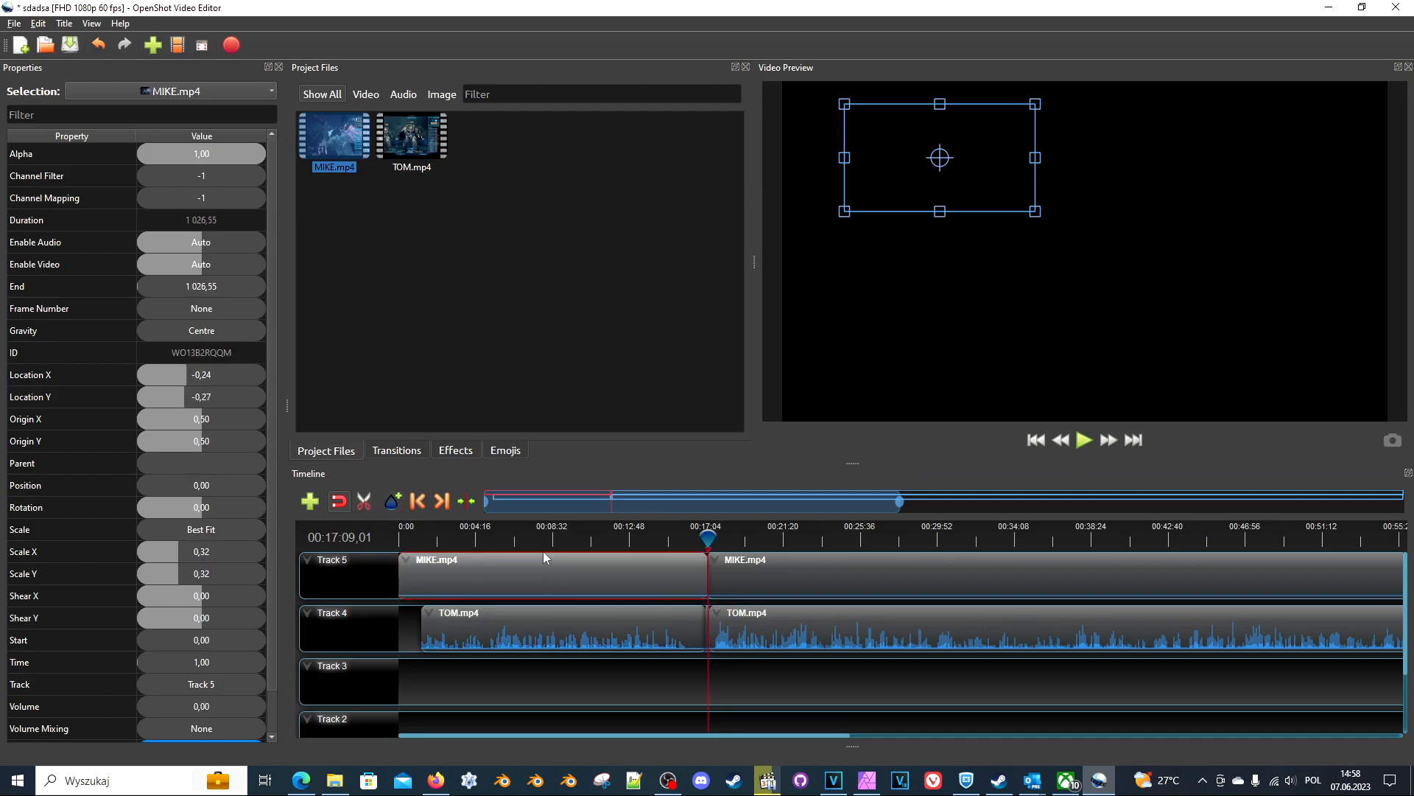
{"action": "key", "text": "Delete"}
{"action": "left_click", "coordinate": [575, 639]}
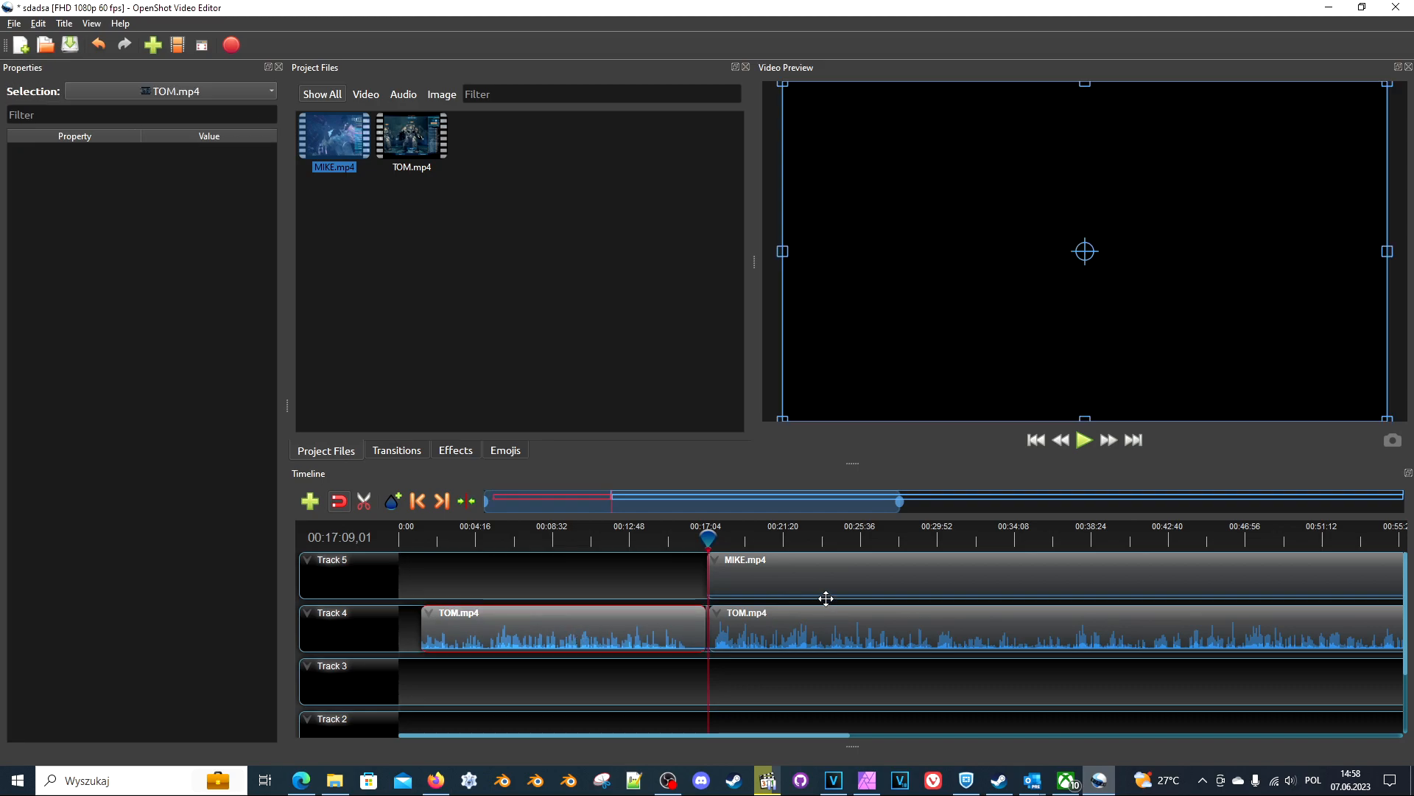
{"action": "key", "text": "Delete"}
{"action": "left_click", "coordinate": [793, 579]}
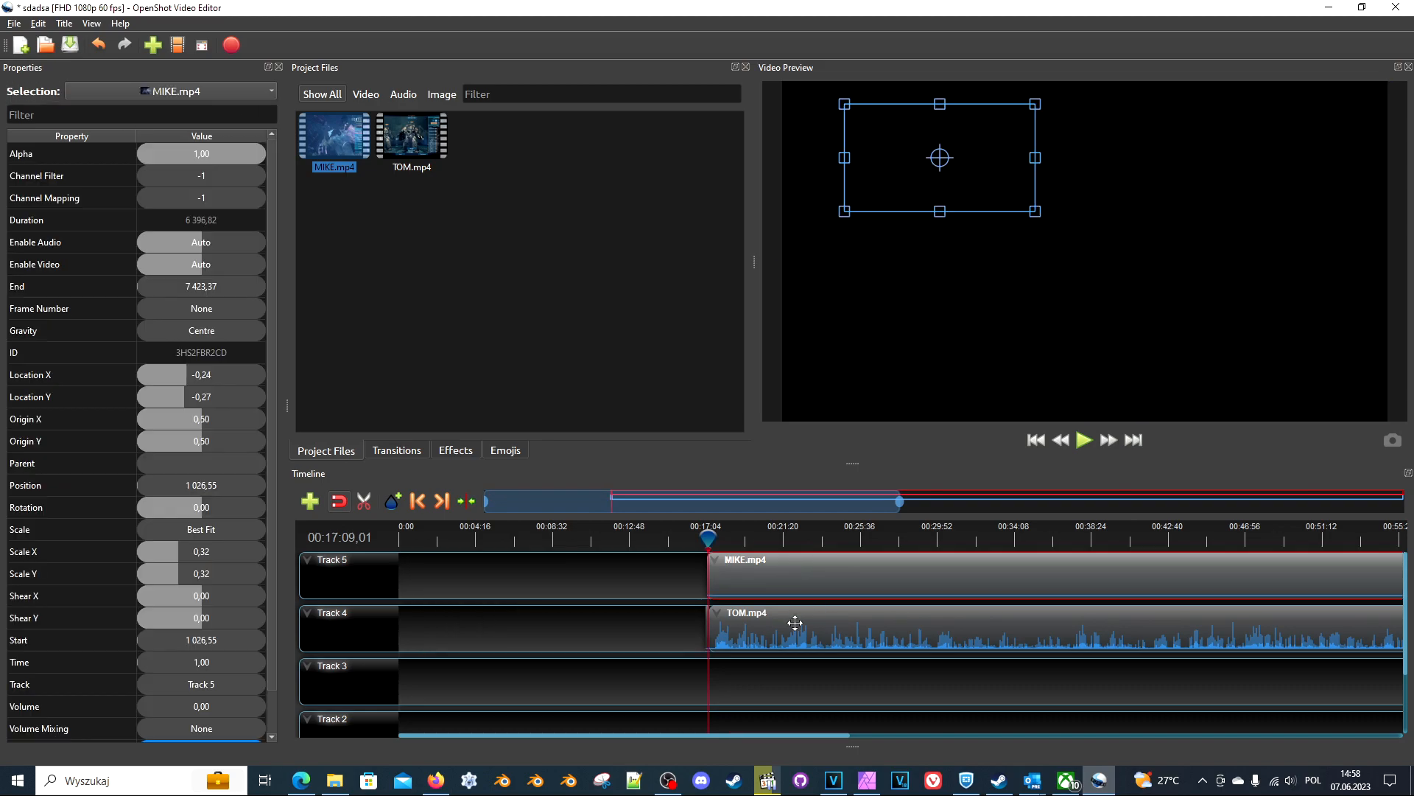
{"action": "left_click", "coordinate": [795, 623]}
{"action": "left_click_drag", "start_coordinate": [880, 578], "coordinate": [726, 587]}
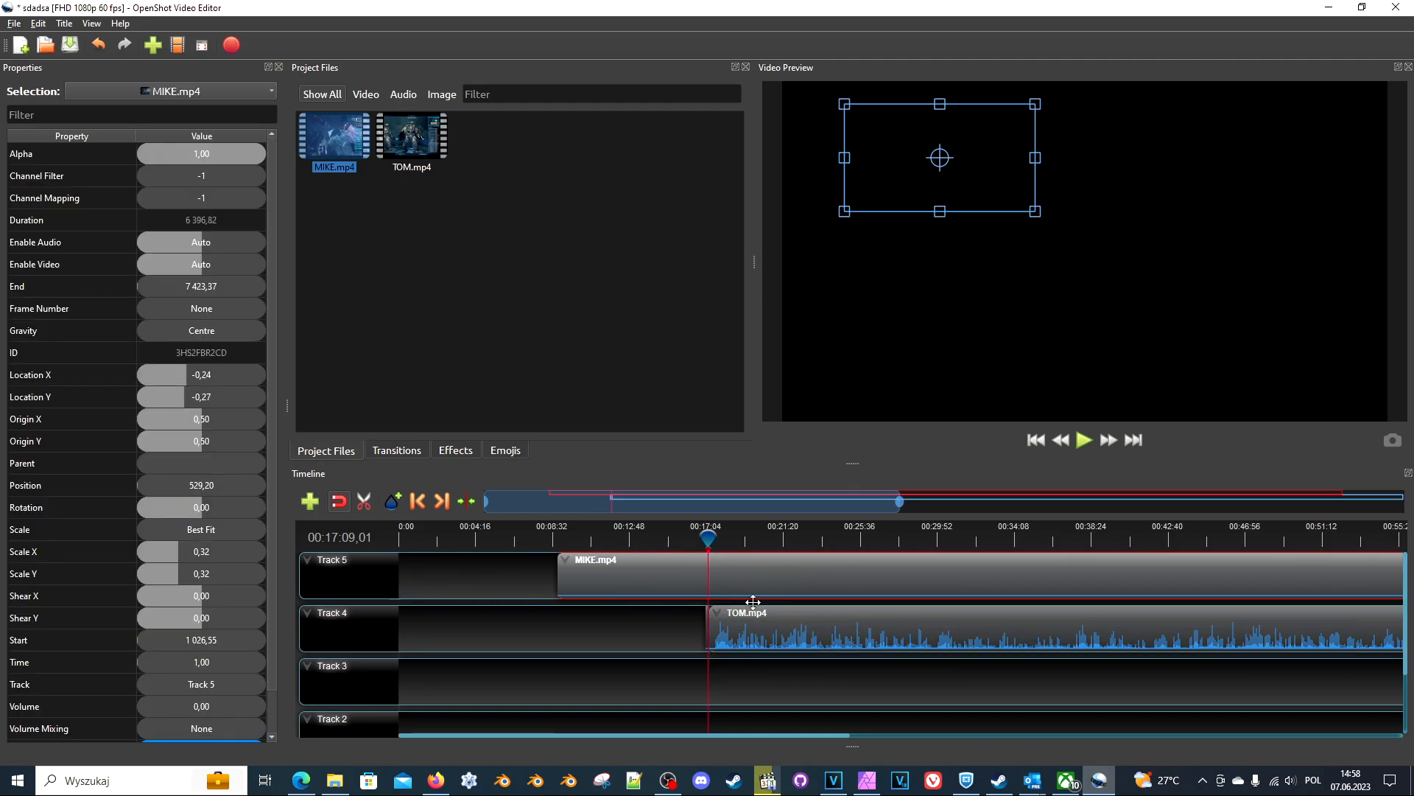
{"action": "key", "text": "ctrl+z"}
Select the remaining MIKE.mp4 and TOM.mp4 clips together and move them as one to the start of the timeline
{"action": "left_click", "coordinate": [768, 625]}
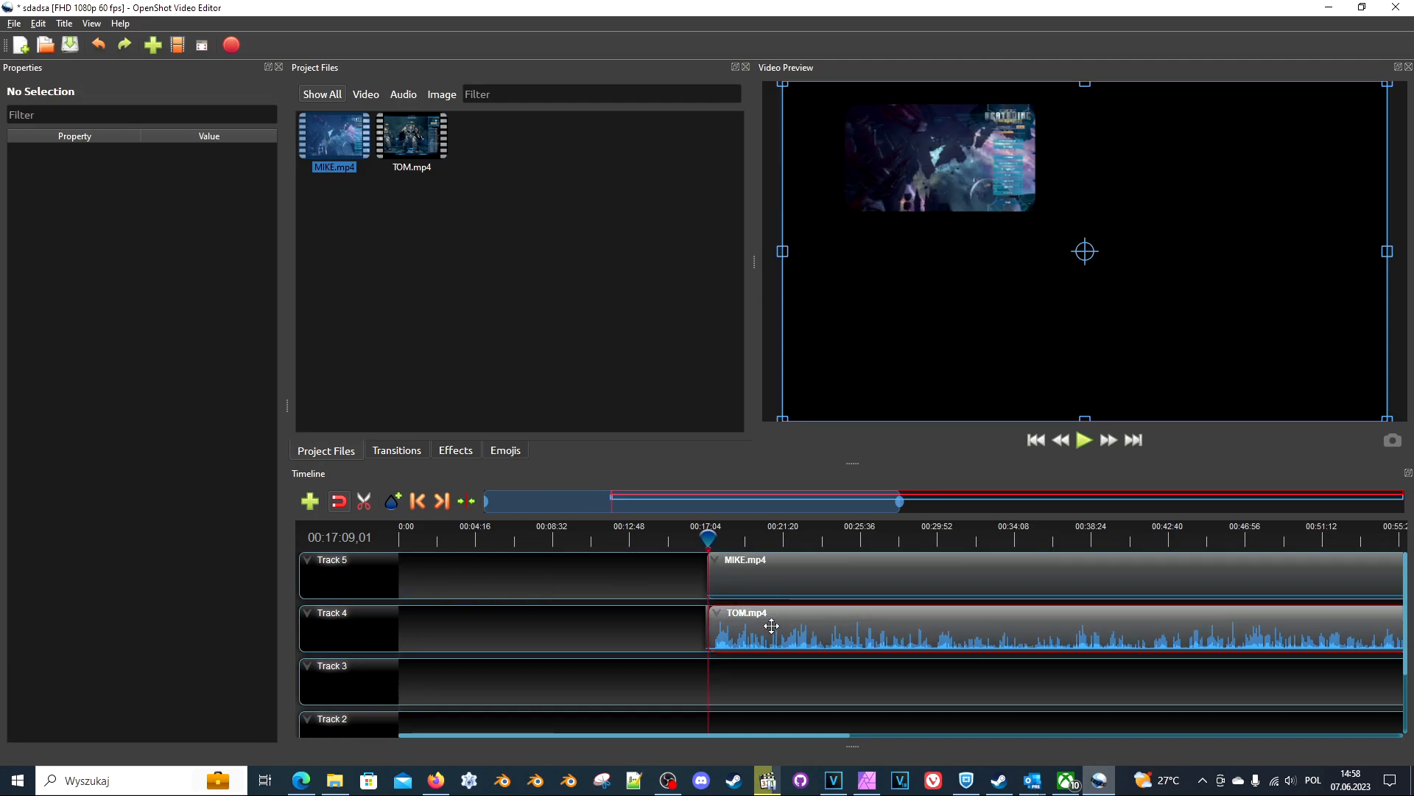
{"action": "left_click", "coordinate": [778, 571]}
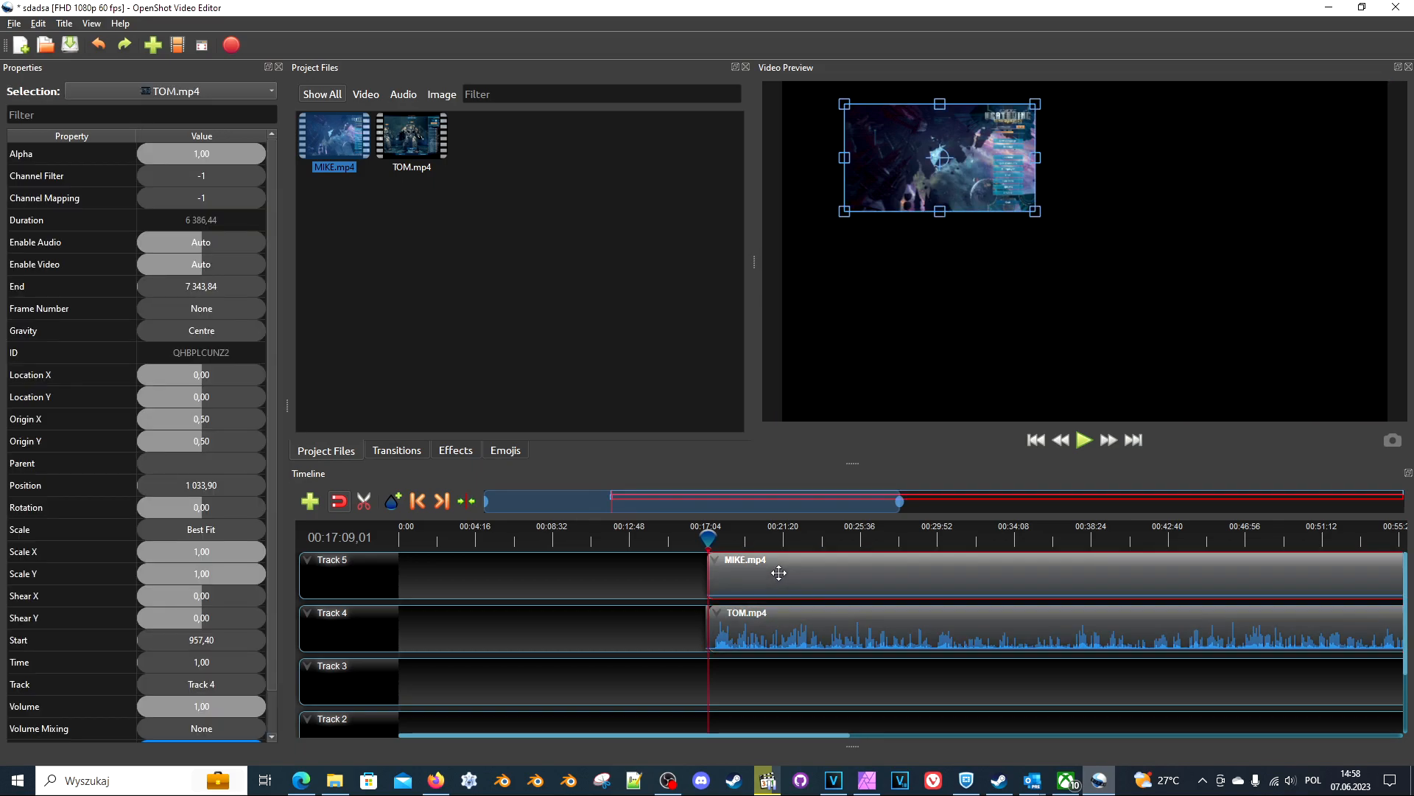
{"action": "left_click", "coordinate": [788, 623], "text": "ctrl"}
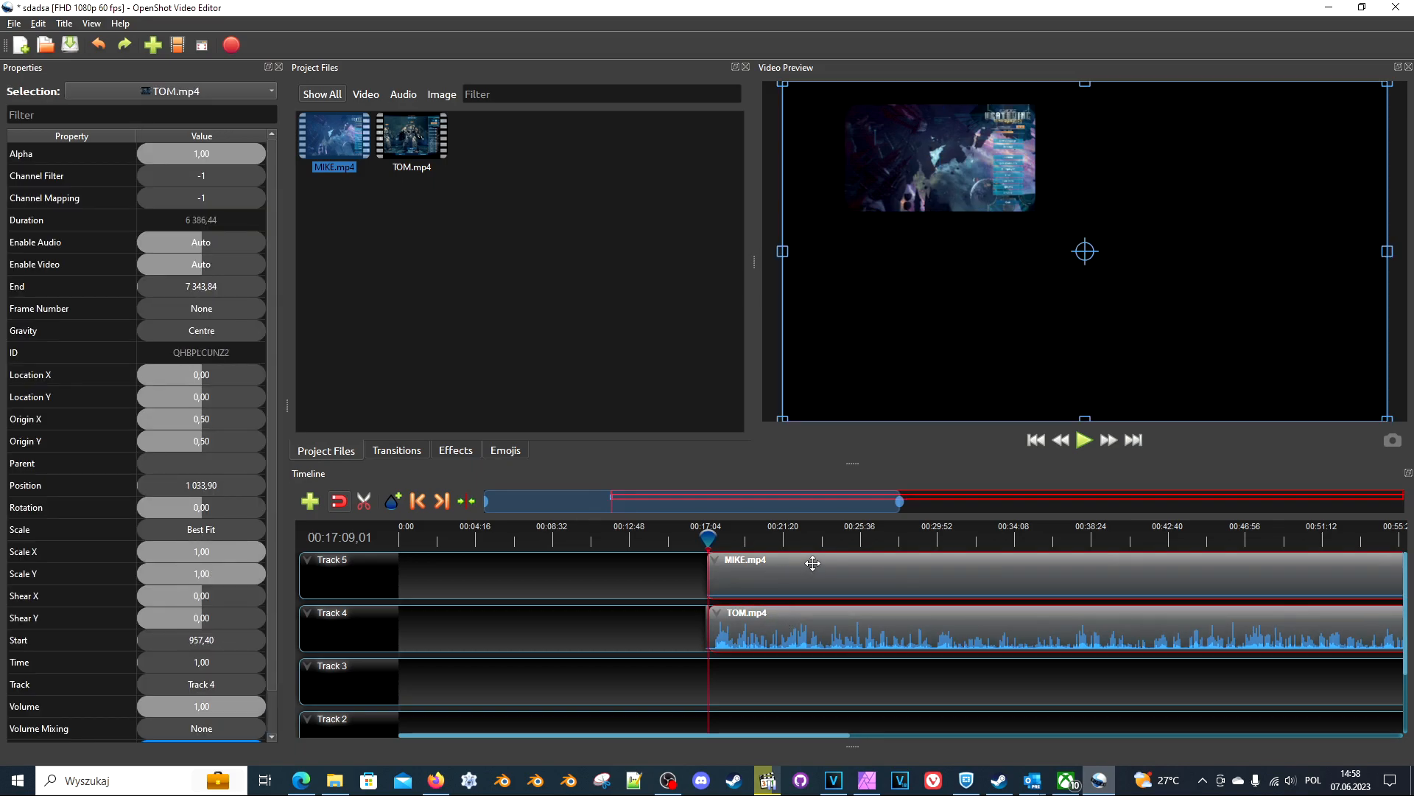
{"action": "left_click_drag", "start_coordinate": [836, 568], "coordinate": [452, 578]}
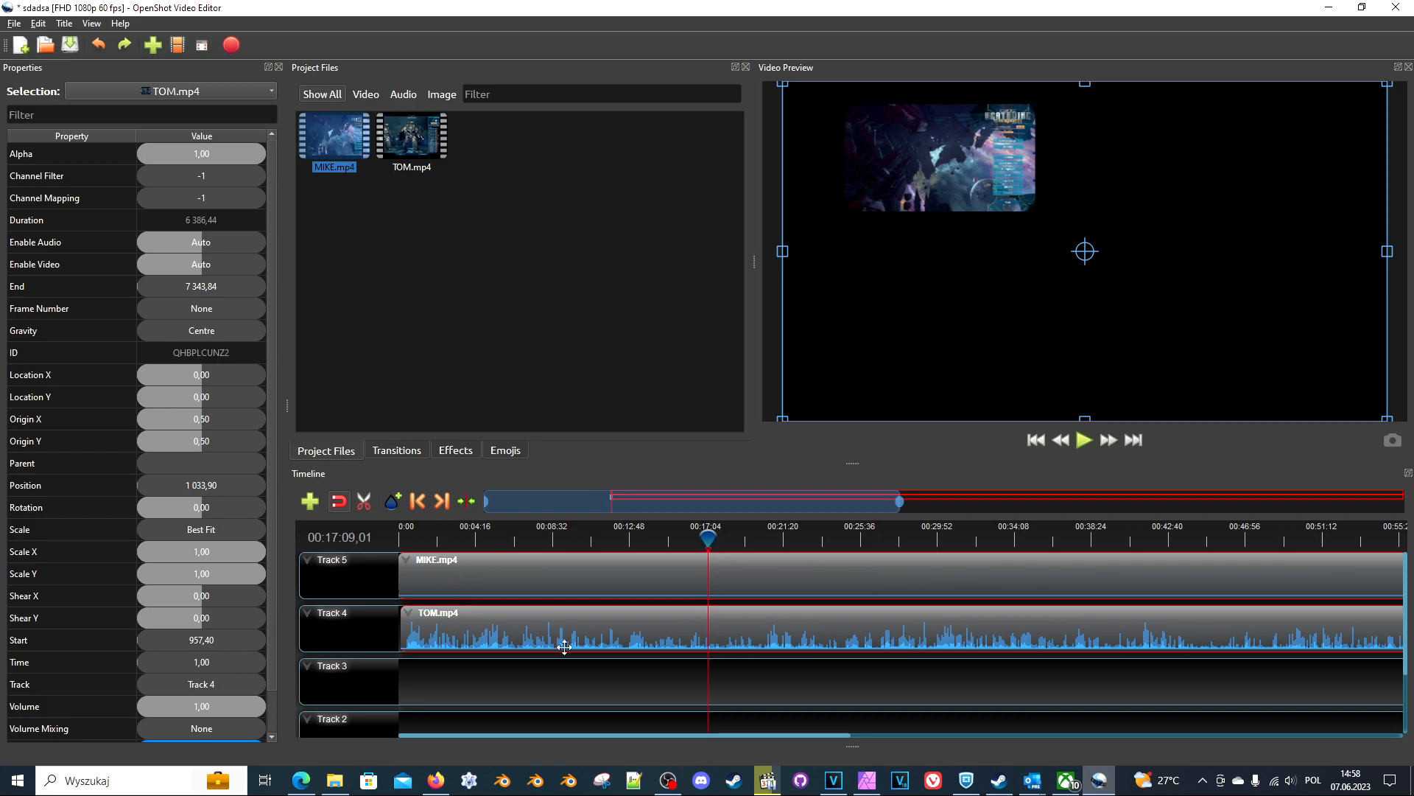